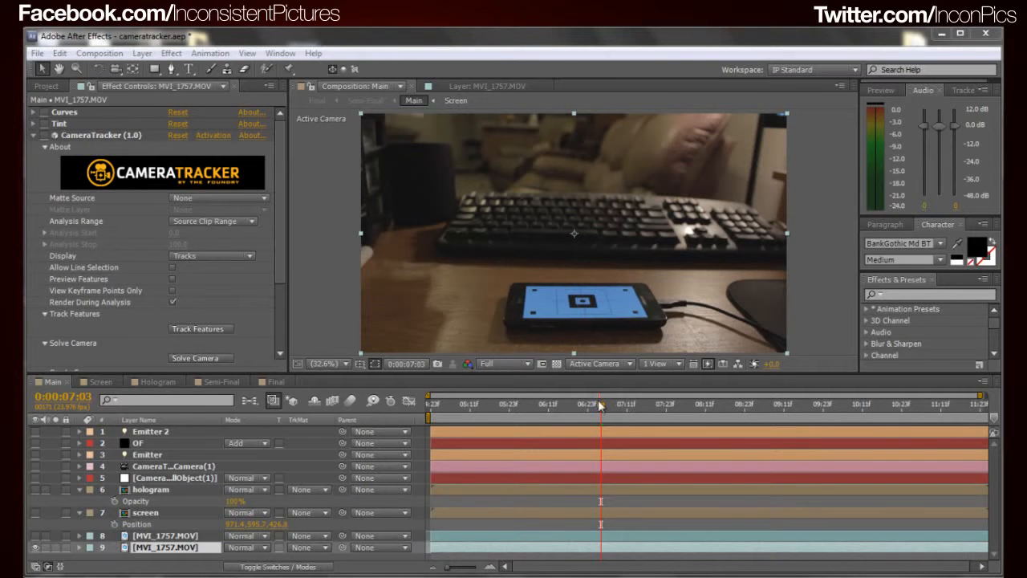
Go to 0:00:06:15 and enable the CameraTracker effect on the bottom MVI_1757.MOV layer to display its track points
{"action": "left_click_drag", "start_coordinate": [598, 404], "coordinate": [562, 412]}
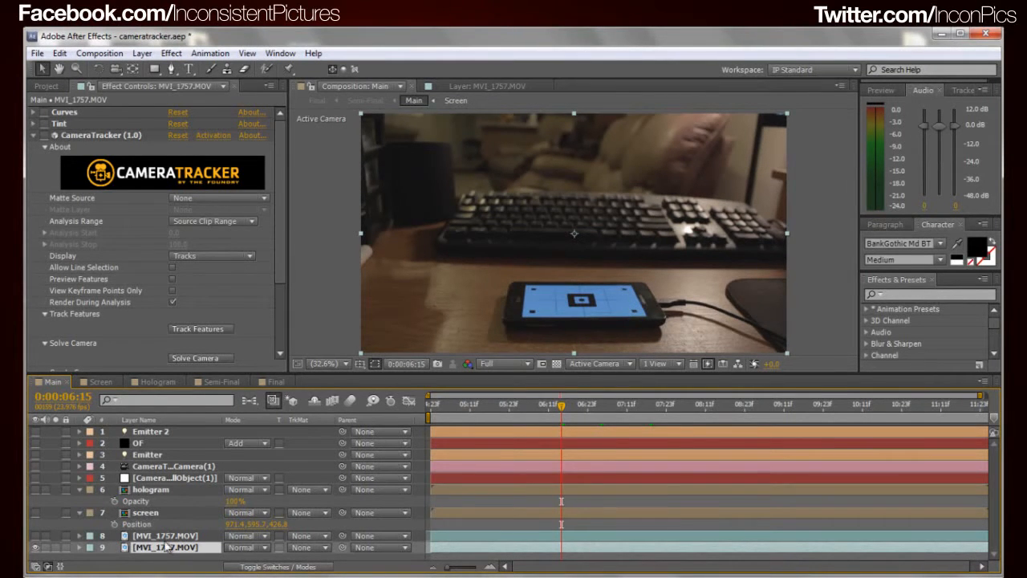
{"action": "left_click", "coordinate": [95, 139]}
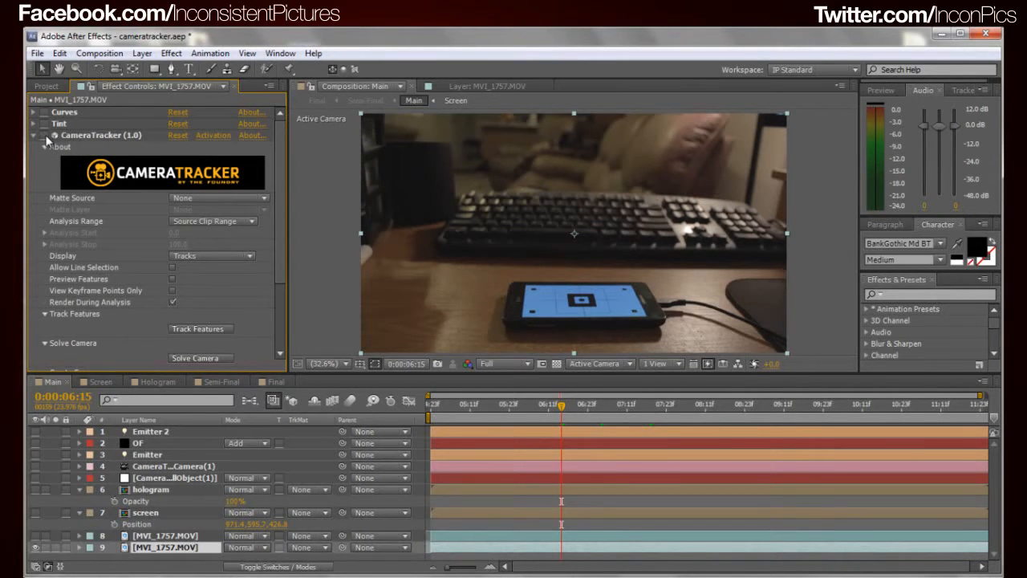
{"action": "left_click", "coordinate": [120, 135]}
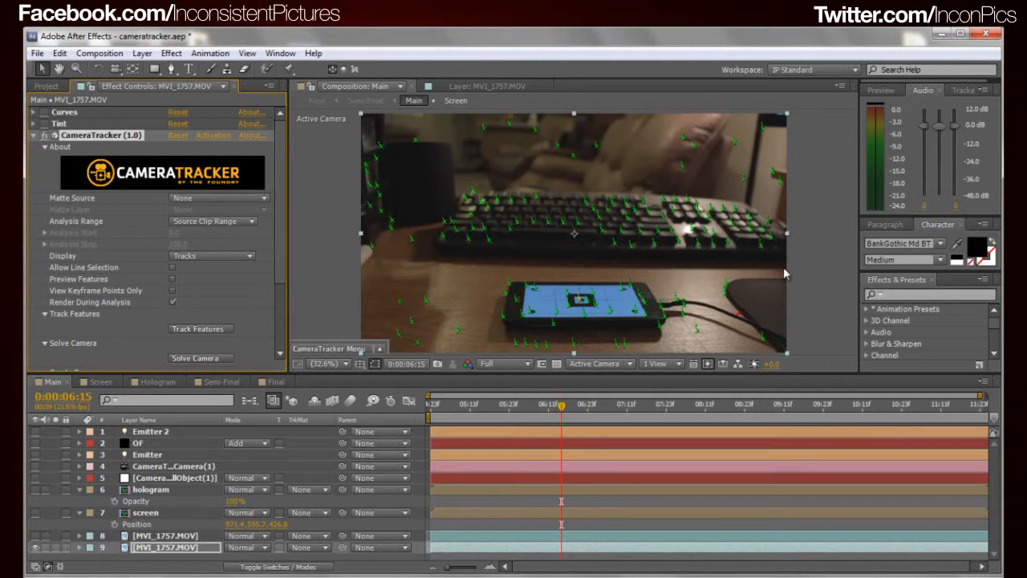
{"action": "scroll", "coordinate": [222, 203], "scroll_direction": "down", "scroll_amount": 2}
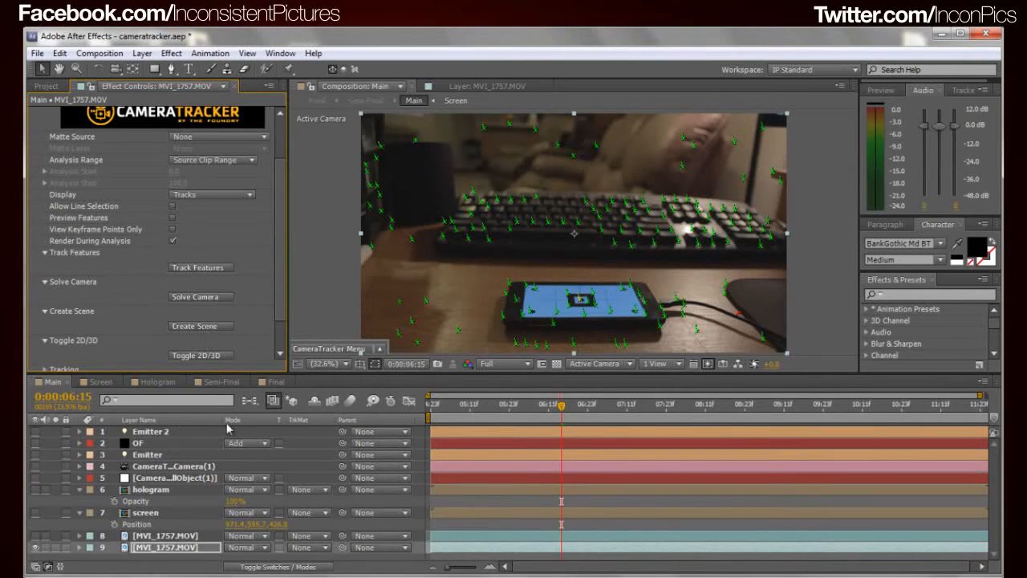
Turn on the visibility of the CameraTracker camera layer and its first null object layer
{"action": "left_click", "coordinate": [176, 468]}
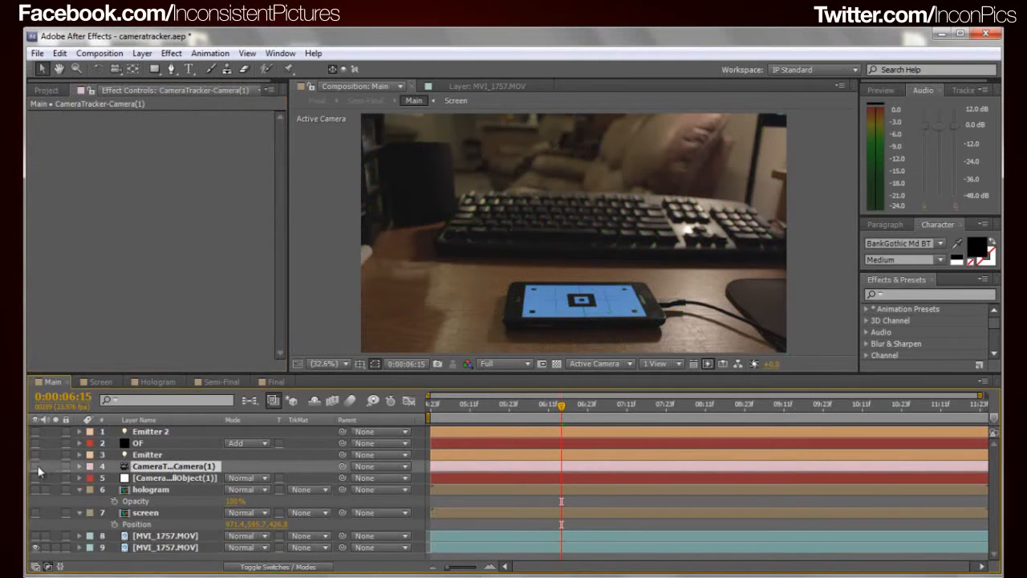
{"action": "left_click", "coordinate": [35, 477]}
{"action": "left_click", "coordinate": [35, 466]}
{"action": "left_click", "coordinate": [36, 466]}
Create a CameraTracker null object from the track point at the center of the phone screen's square marker
{"action": "left_click", "coordinate": [153, 548]}
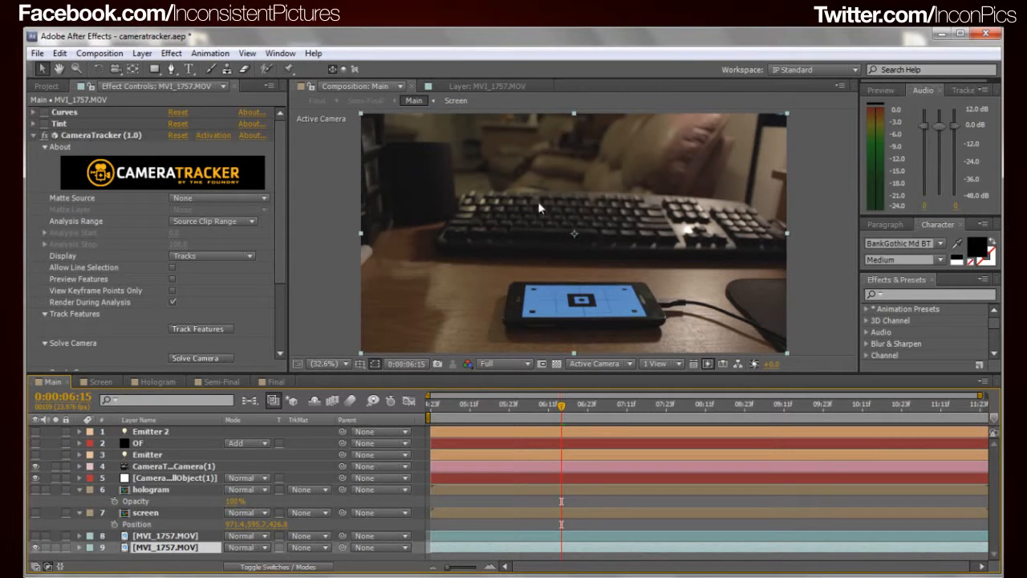
{"action": "left_click", "coordinate": [340, 331]}
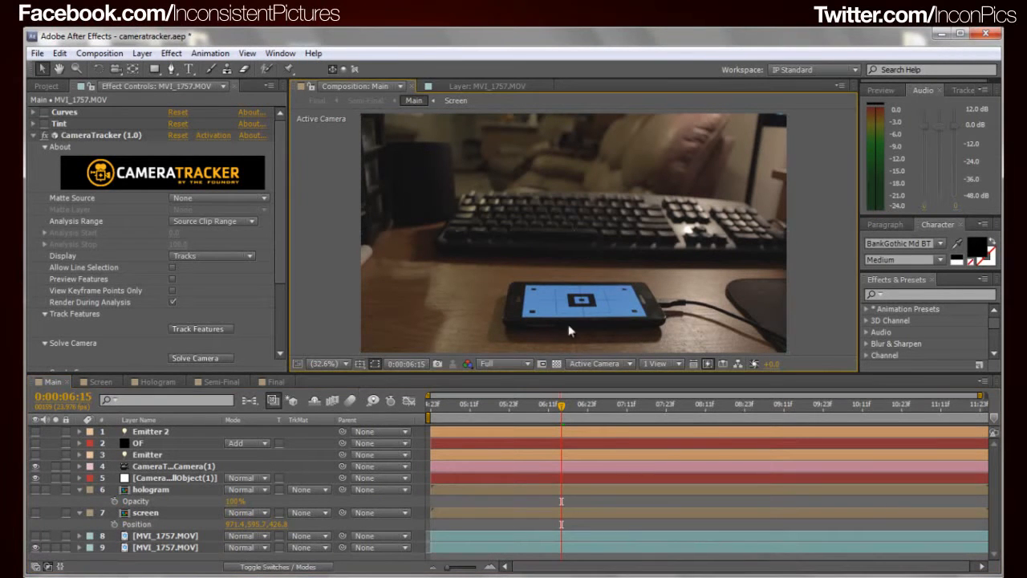
{"action": "left_click", "coordinate": [103, 135]}
{"action": "scroll", "coordinate": [573, 270], "scroll_direction": "up", "scroll_amount": 7}
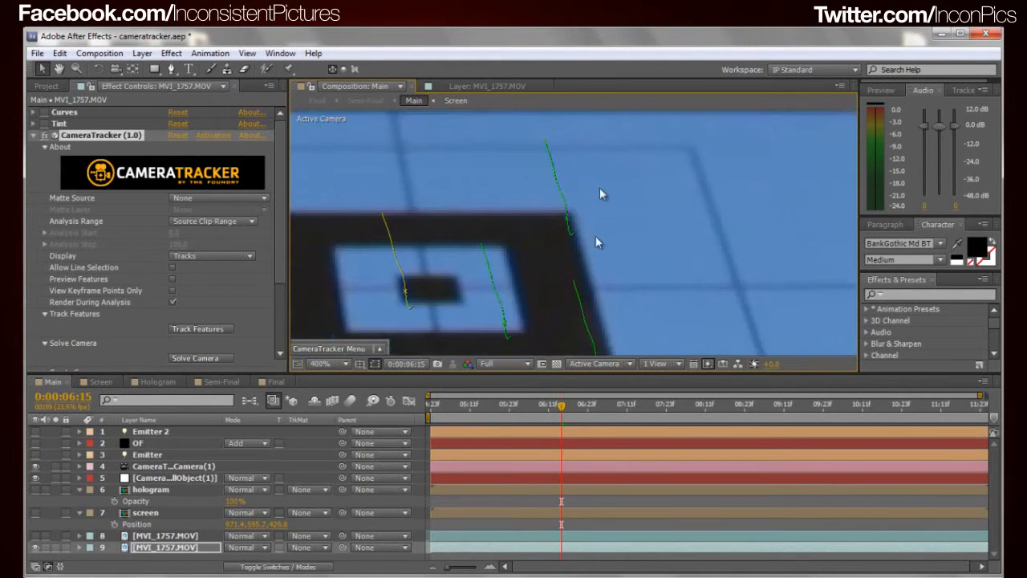
{"action": "left_click_drag", "start_coordinate": [611, 249], "coordinate": [725, 191]}
{"action": "mouse_move", "coordinate": [521, 239]}
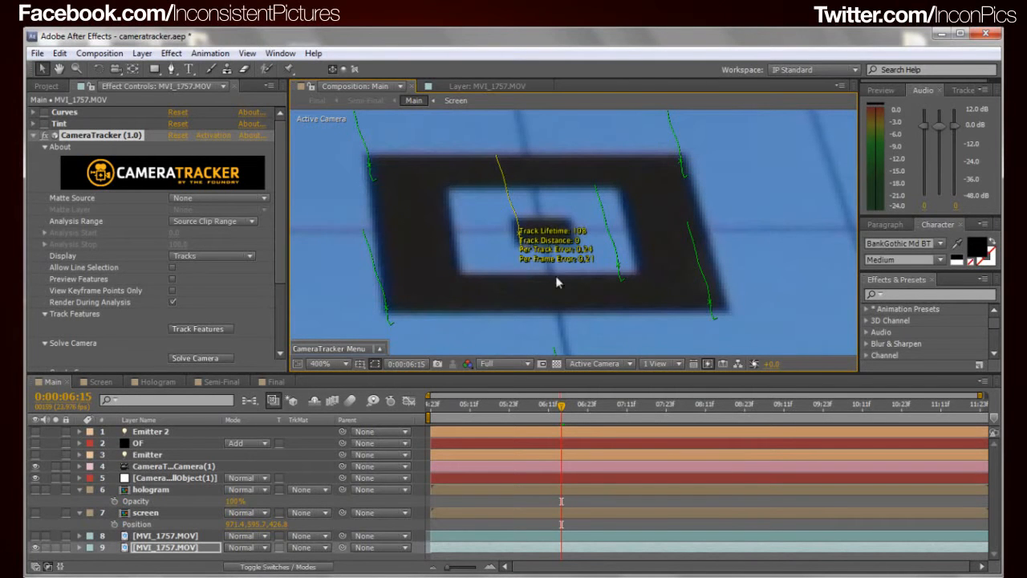
{"action": "left_click", "coordinate": [361, 348]}
{"action": "mouse_move", "coordinate": [358, 332]}
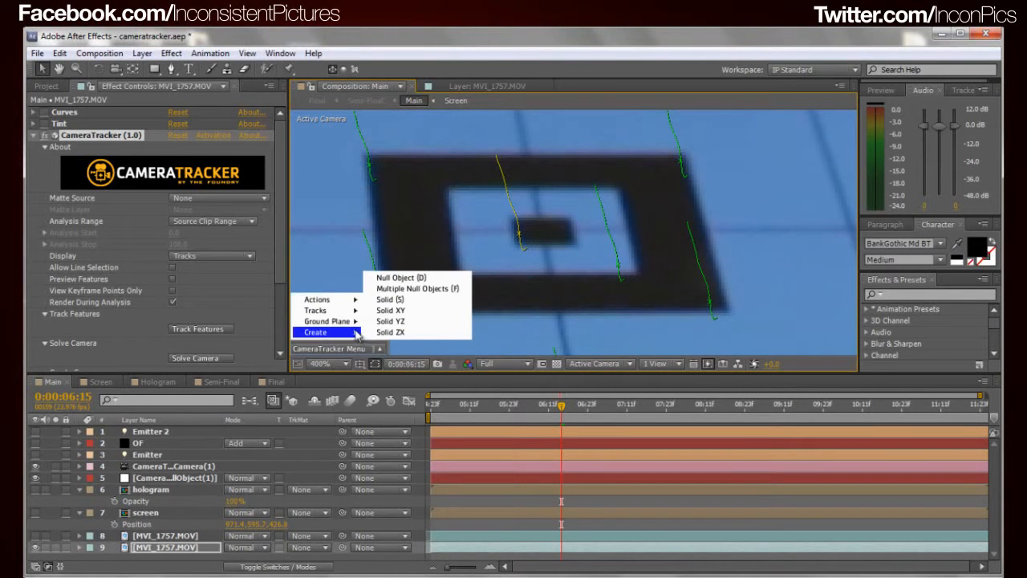
{"action": "left_click", "coordinate": [404, 279]}
{"action": "scroll", "coordinate": [530, 283], "scroll_direction": "down", "scroll_amount": 4}
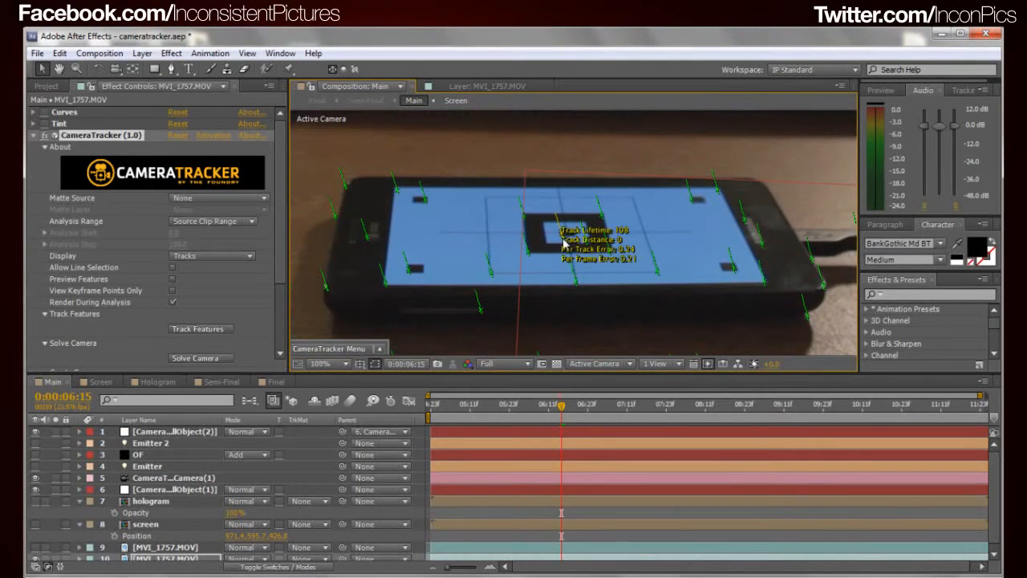
{"action": "mouse_move", "coordinate": [565, 240]}
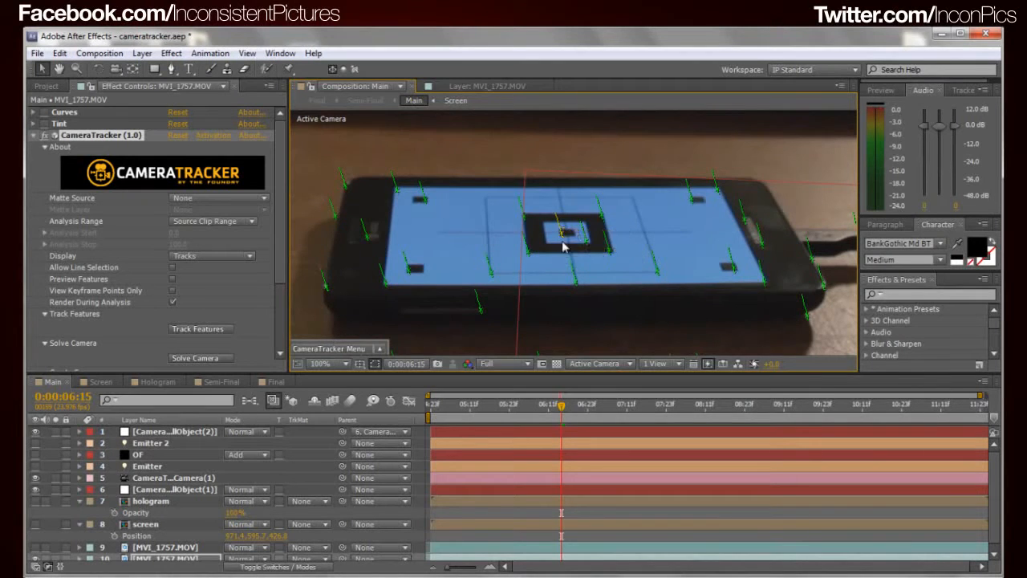
{"action": "scroll", "coordinate": [570, 258], "scroll_direction": "down", "scroll_amount": 3}
{"action": "scroll", "coordinate": [584, 286], "scroll_direction": "up", "scroll_amount": 2}
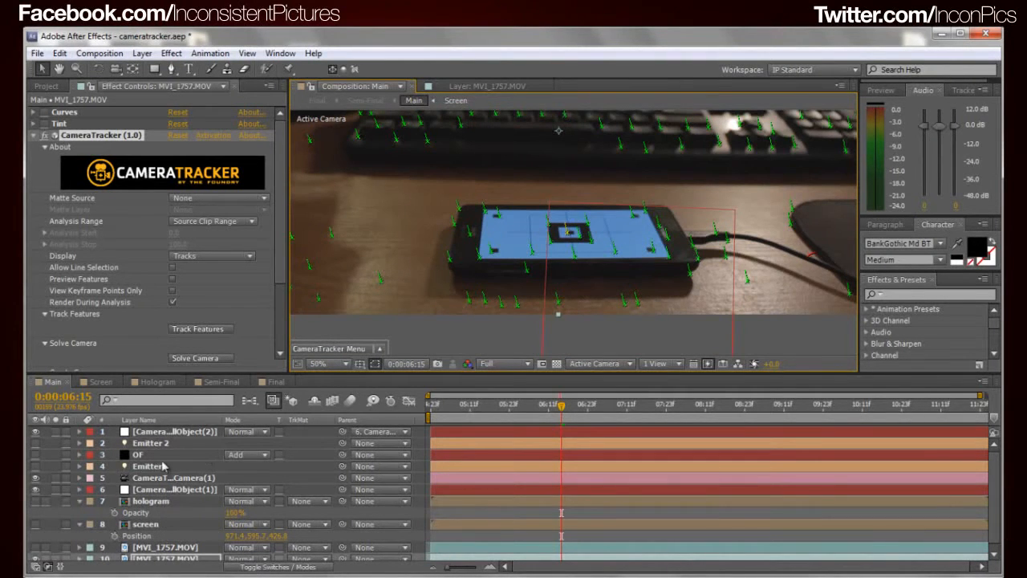
Delete the CameraTracker effect from the footage layer and undo the deletion
{"action": "left_click", "coordinate": [118, 135]}
{"action": "key", "text": "Delete"}
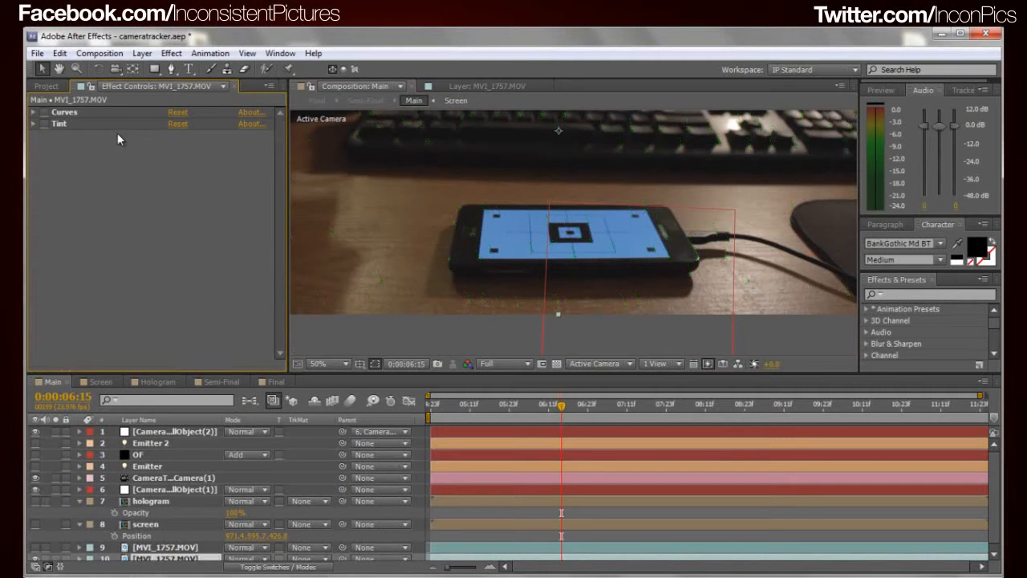
{"action": "key", "text": "ctrl+z"}
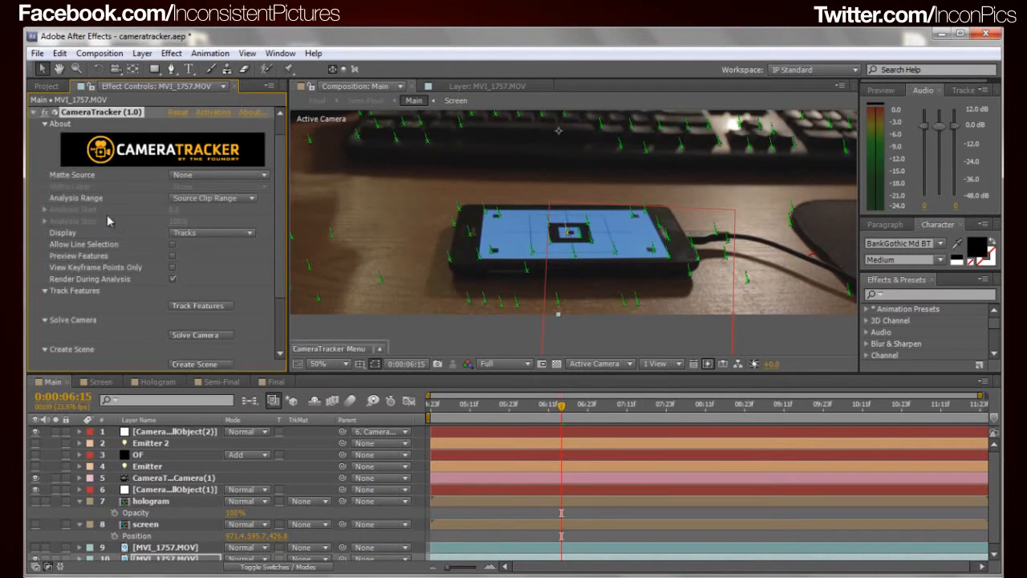
Leave the CameraTracker effect switched off and collapsed, and select the first tracker null object layer
{"action": "left_click", "coordinate": [33, 113]}
{"action": "left_click", "coordinate": [74, 201]}
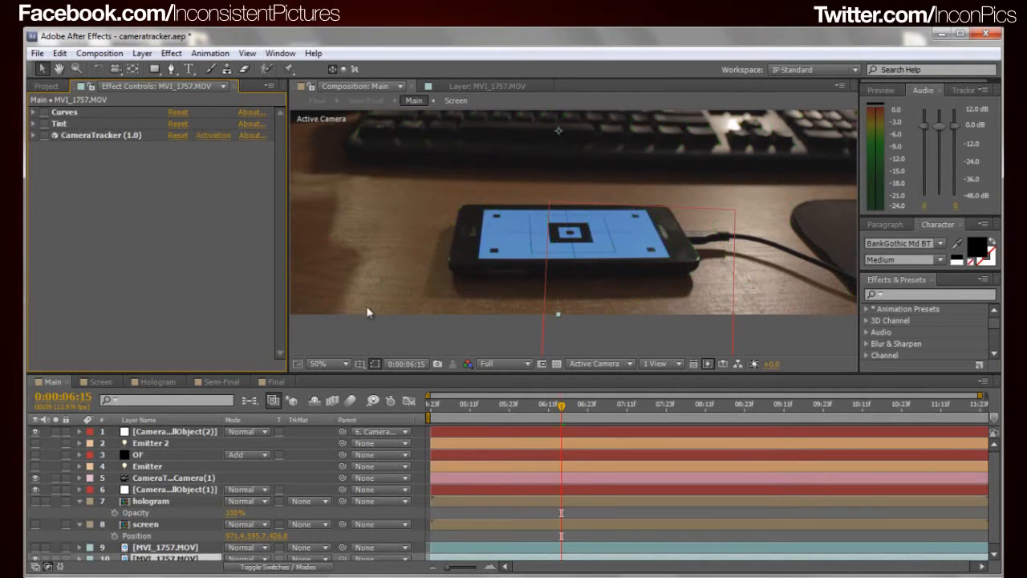
{"action": "left_click", "coordinate": [171, 488]}
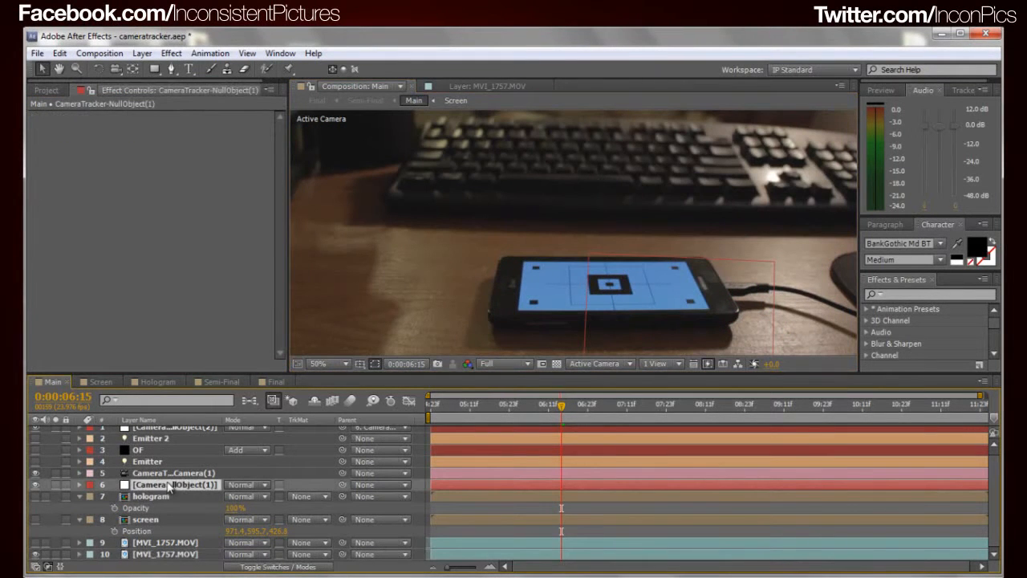
Create a 1920 x 1080 px medium blue solid in the Main composition
{"action": "left_click", "coordinate": [147, 520]}
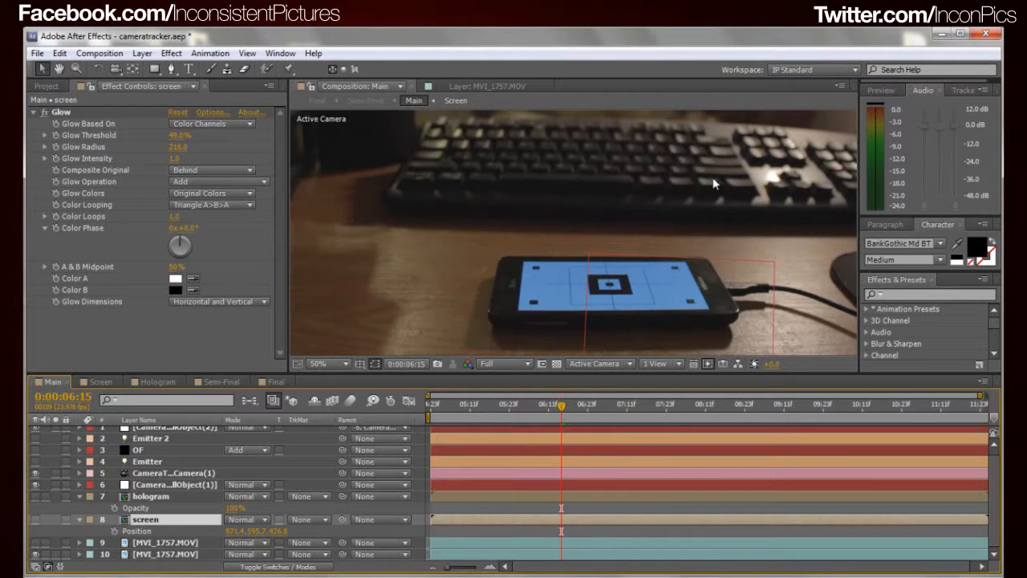
{"action": "key", "text": "ctrl+y"}
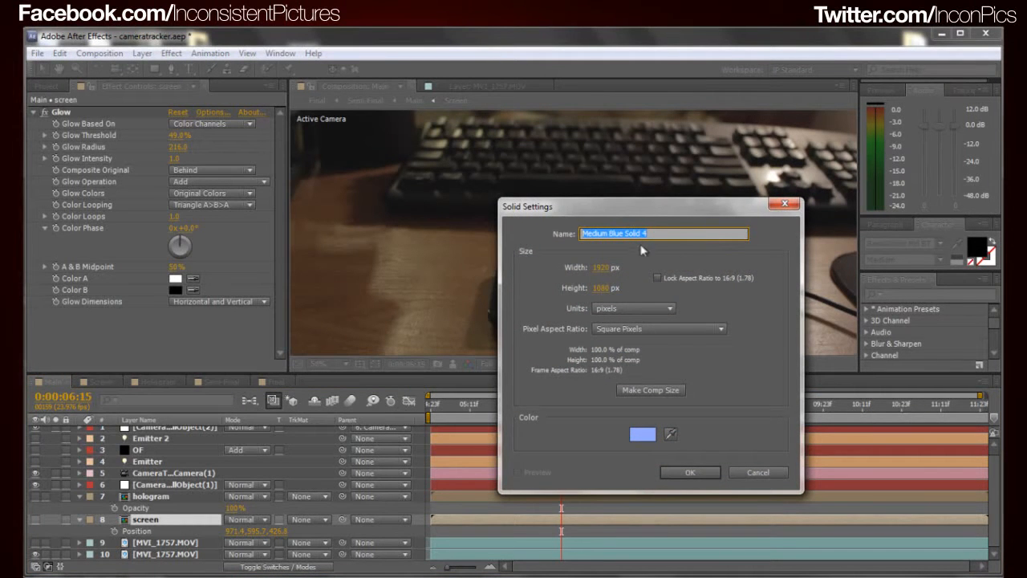
{"action": "left_click", "coordinate": [690, 473]}
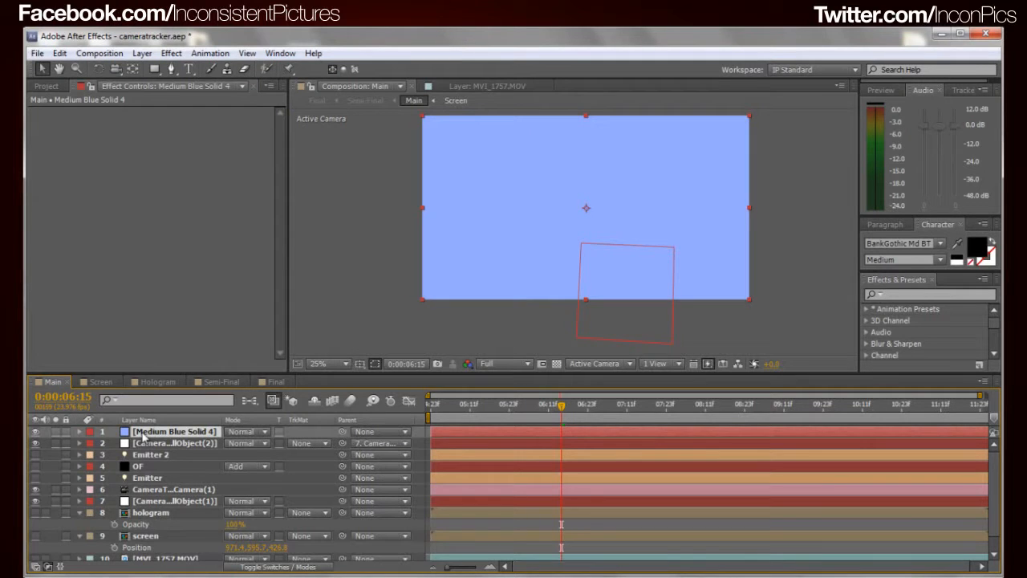
Try to pre-compose the new blue solid under the name screen, cancel it, and delete the solid
{"action": "left_click", "coordinate": [148, 537]}
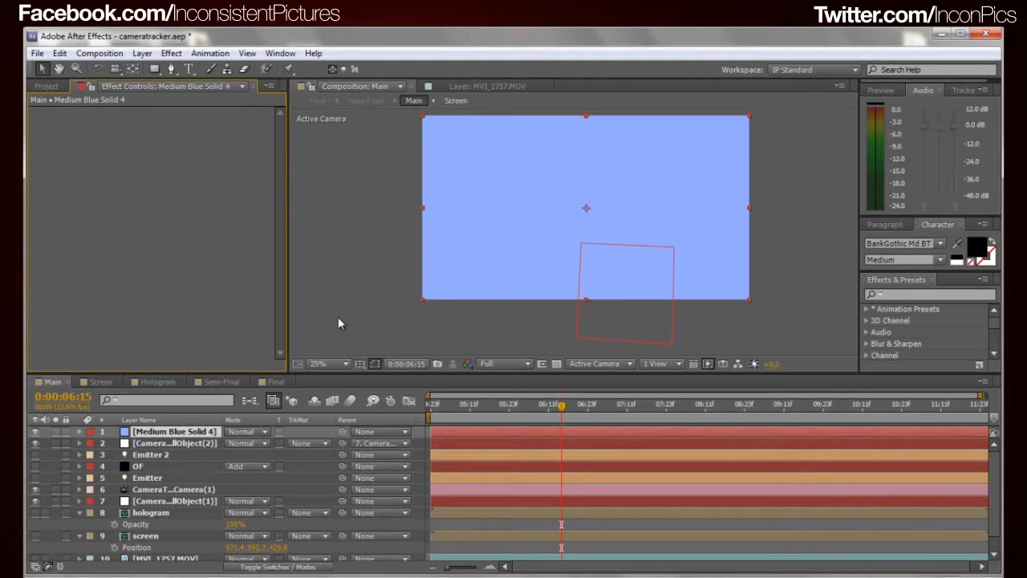
{"action": "key", "text": "ctrl+shift+c"}
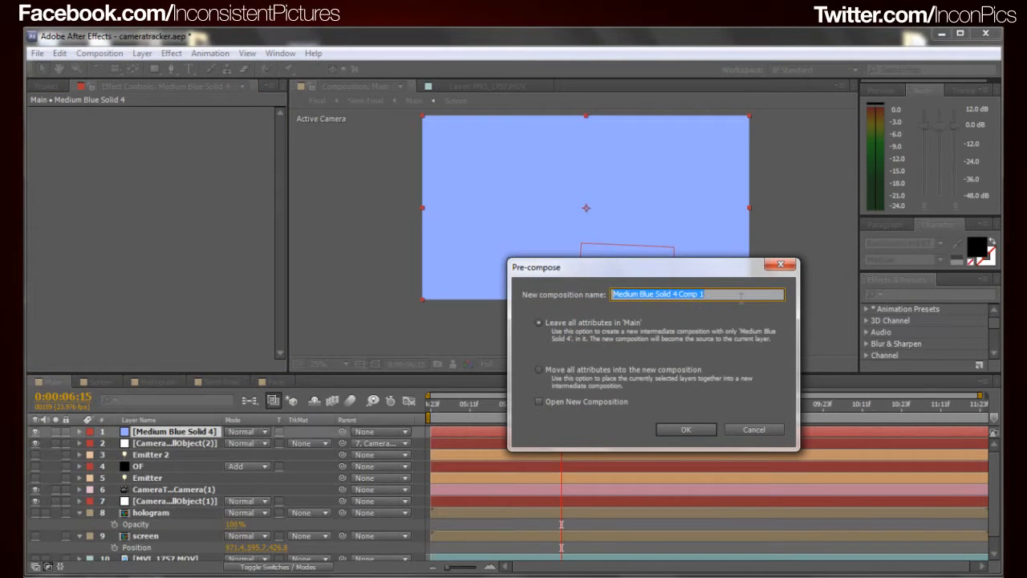
{"action": "type", "text": "screesn"}
{"action": "left_click", "coordinate": [773, 430]}
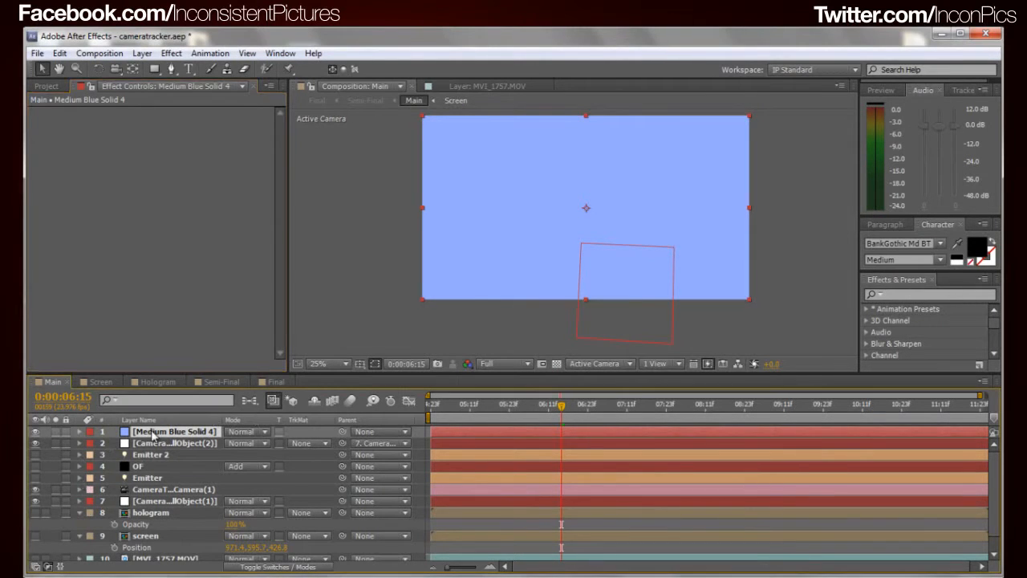
{"action": "key", "text": "Delete"}
Open the screen layer's pre-composition and inspect the blue solid inside it
{"action": "left_click", "coordinate": [147, 524]}
{"action": "double_click", "coordinate": [147, 524]}
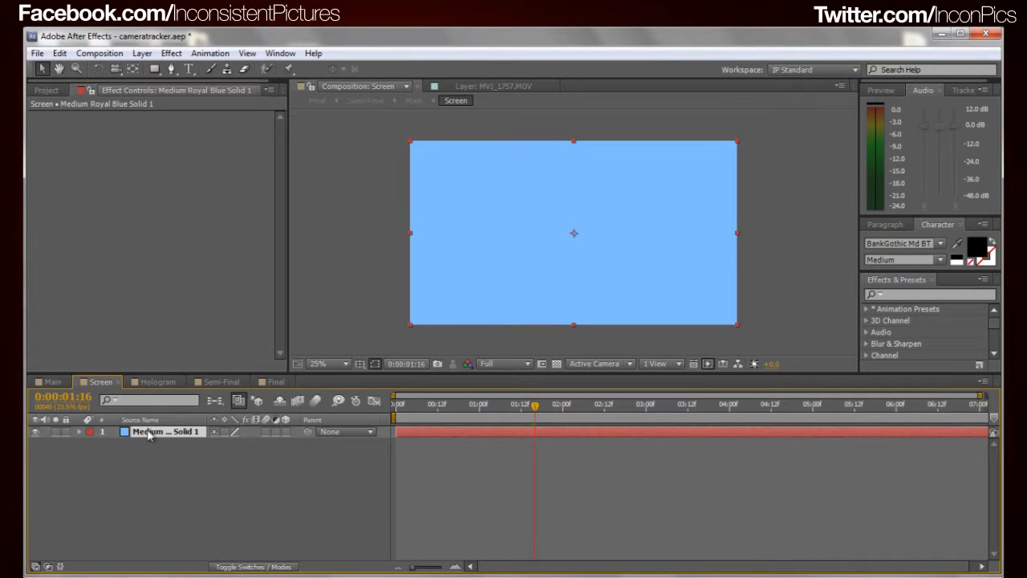
{"action": "double_click", "coordinate": [183, 438]}
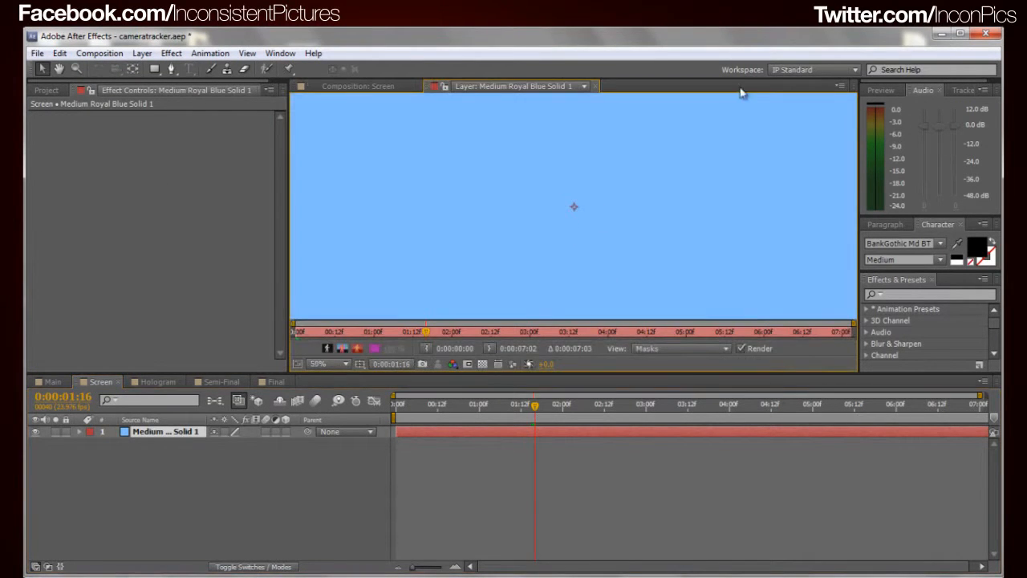
{"action": "left_click", "coordinate": [596, 86]}
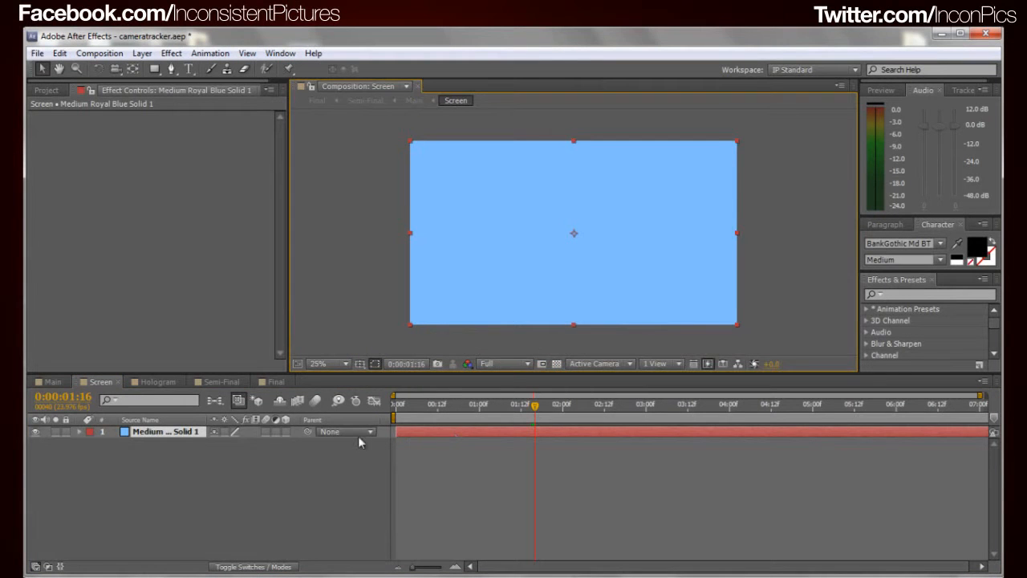
{"action": "left_click", "coordinate": [197, 435]}
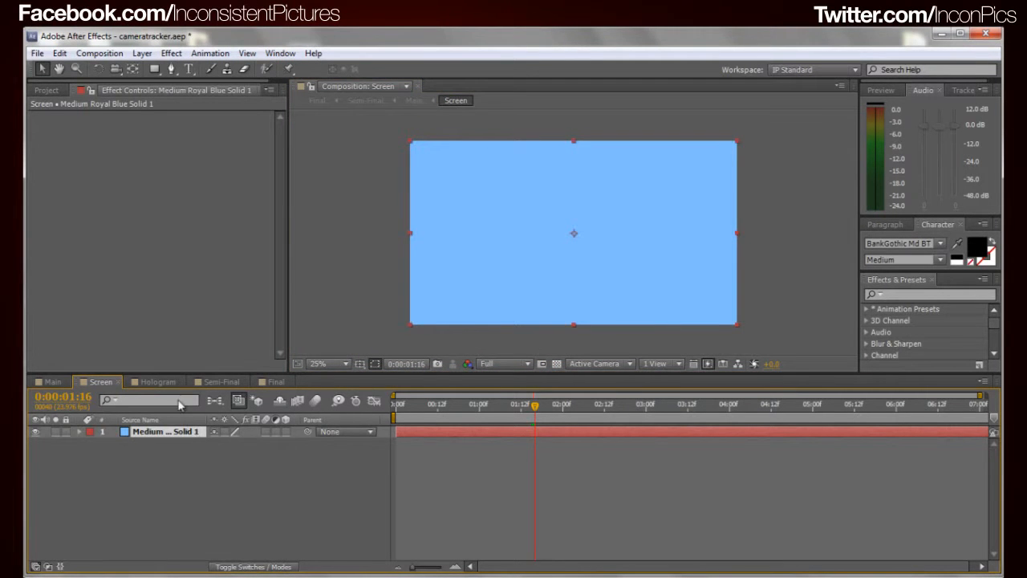
Examine the blue solid's settings and its color values without applying any change
{"action": "key", "text": "ctrl+shift+y"}
{"action": "left_click", "coordinate": [271, 353]}
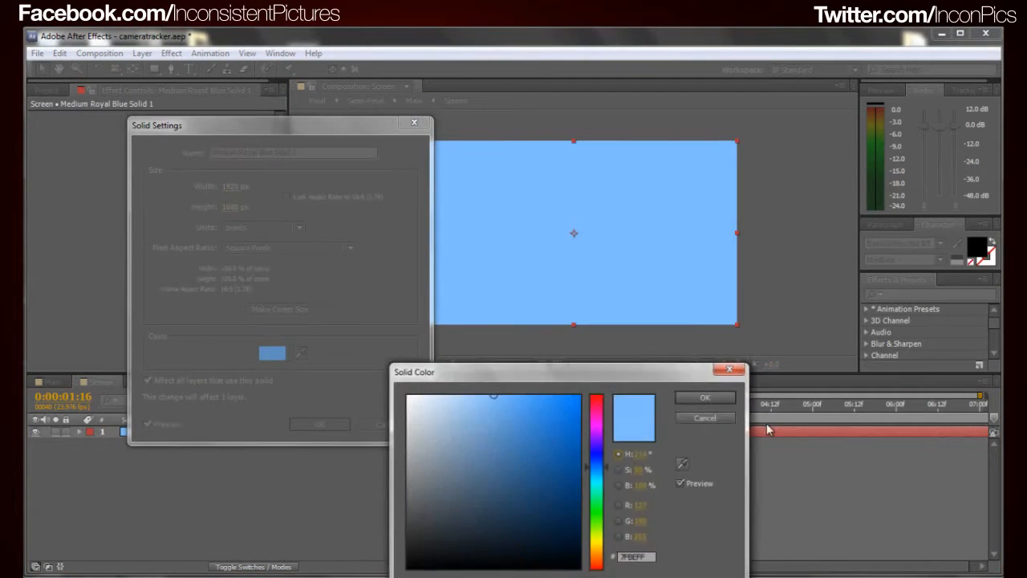
{"action": "left_click_drag", "start_coordinate": [665, 371], "coordinate": [669, 190]}
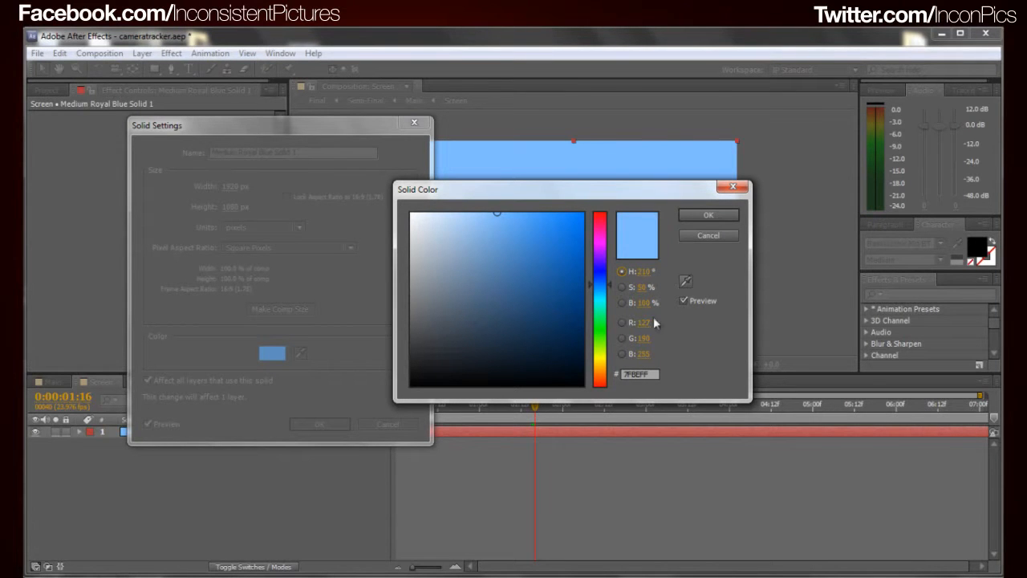
{"action": "left_click", "coordinate": [719, 240]}
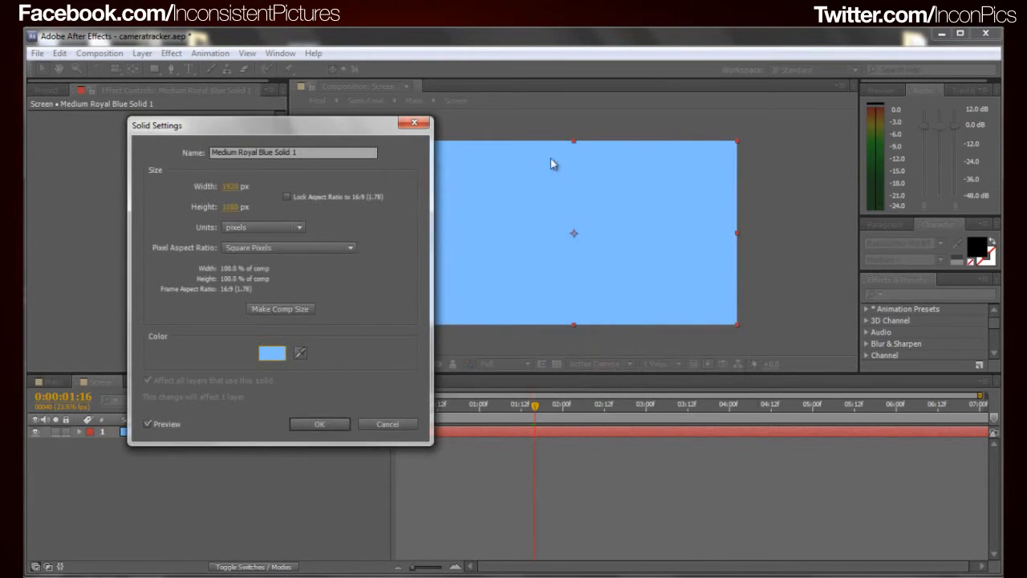
{"action": "left_click", "coordinate": [414, 123]}
{"action": "left_click", "coordinate": [109, 489]}
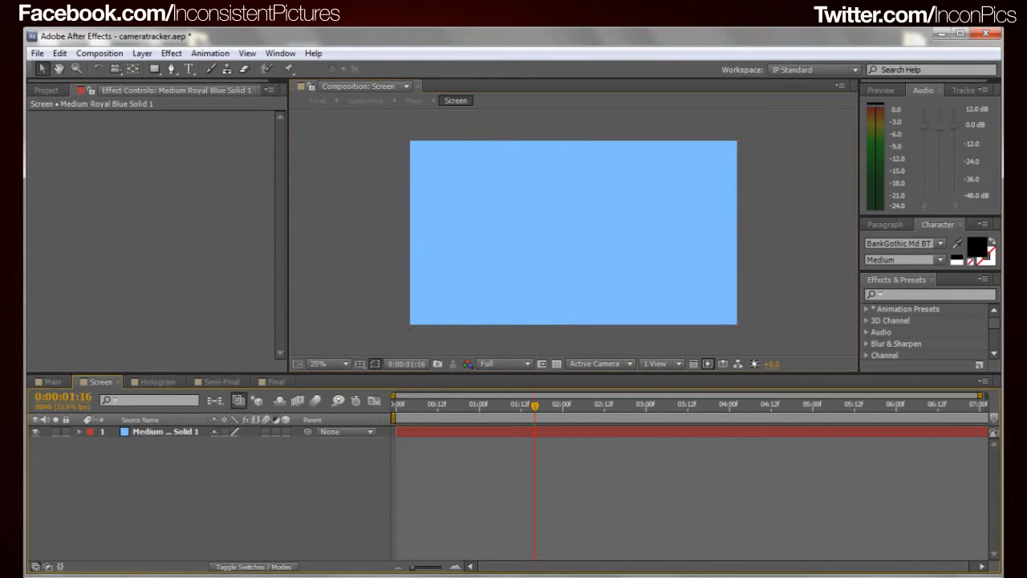
Return to the Main composition, make the glowing screen layer visible over the phone, and select it
{"action": "left_click", "coordinate": [52, 381]}
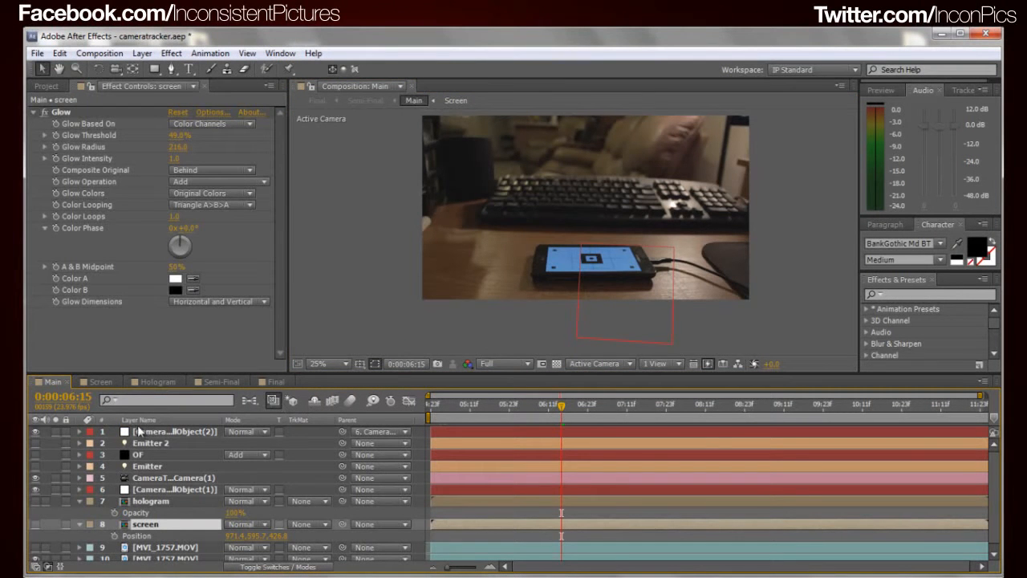
{"action": "left_click", "coordinate": [34, 524]}
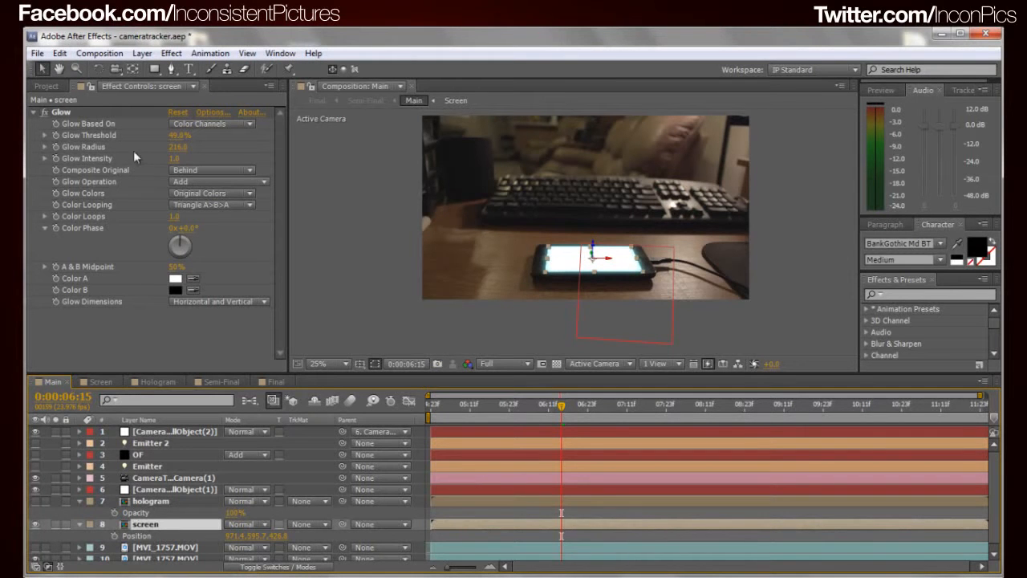
{"action": "left_click", "coordinate": [515, 282]}
{"action": "scroll", "coordinate": [648, 276], "scroll_direction": "up", "scroll_amount": 2}
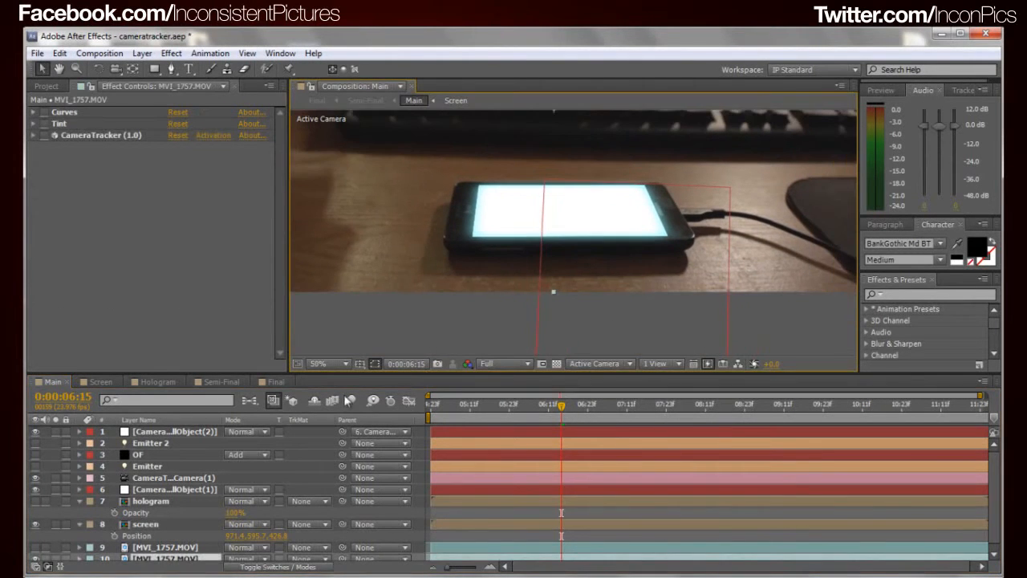
{"action": "left_click", "coordinate": [156, 523]}
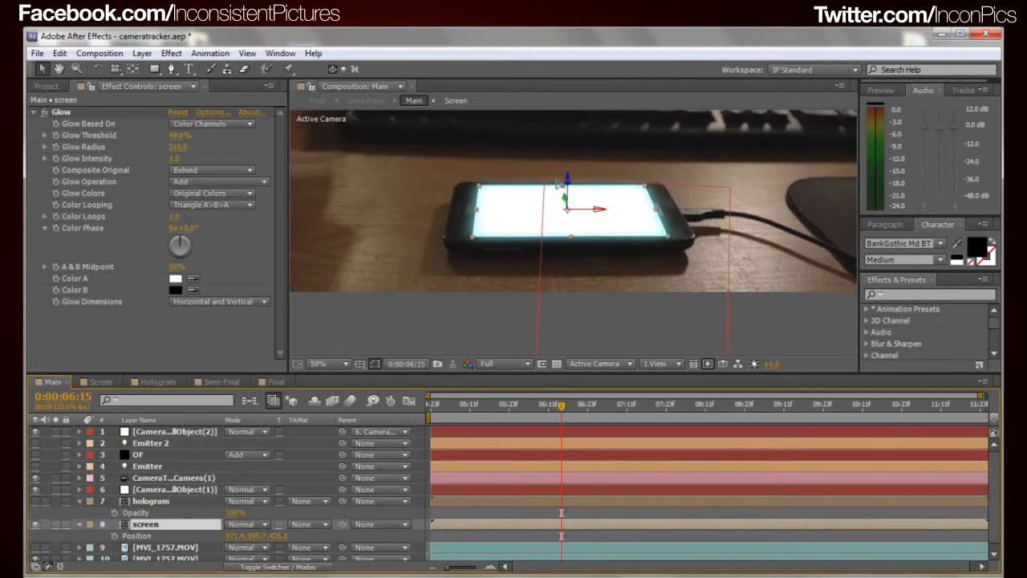
Reveal the second CameraTracker null's Position and compare its coordinates with the screen layer's Position, leaving both as they are
{"action": "left_click", "coordinate": [548, 250]}
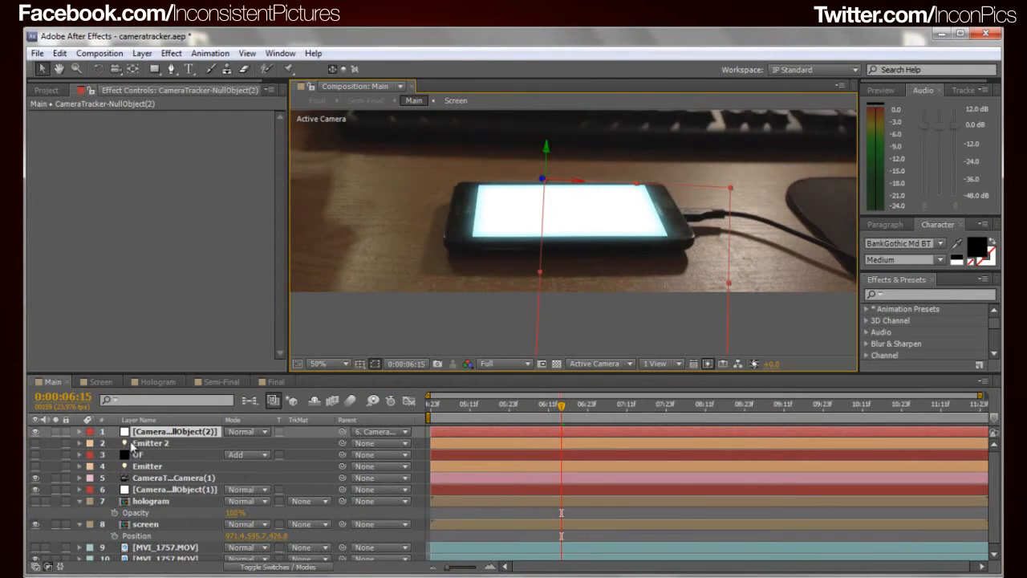
{"action": "key", "text": "p"}
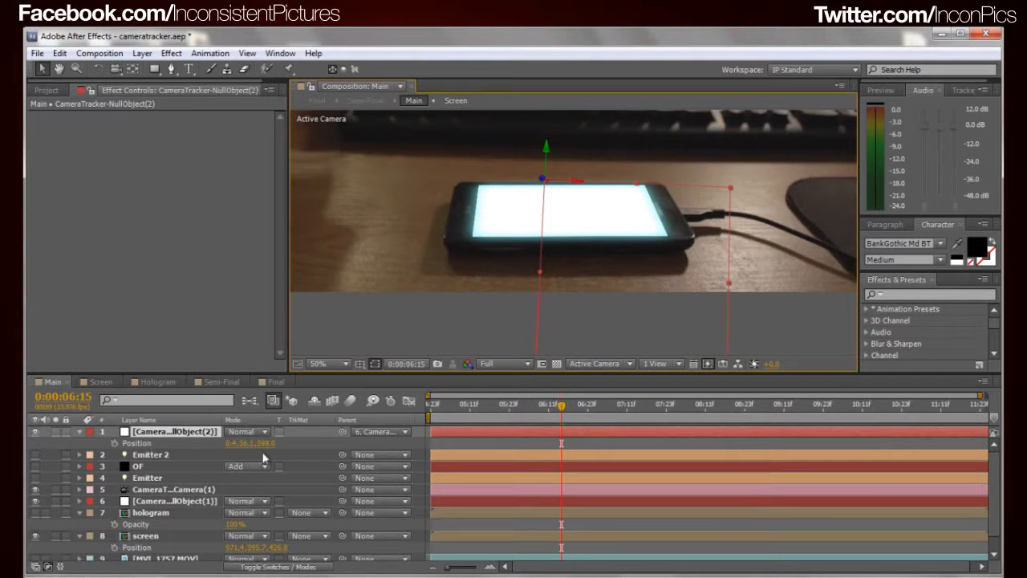
{"action": "left_click", "coordinate": [237, 443]}
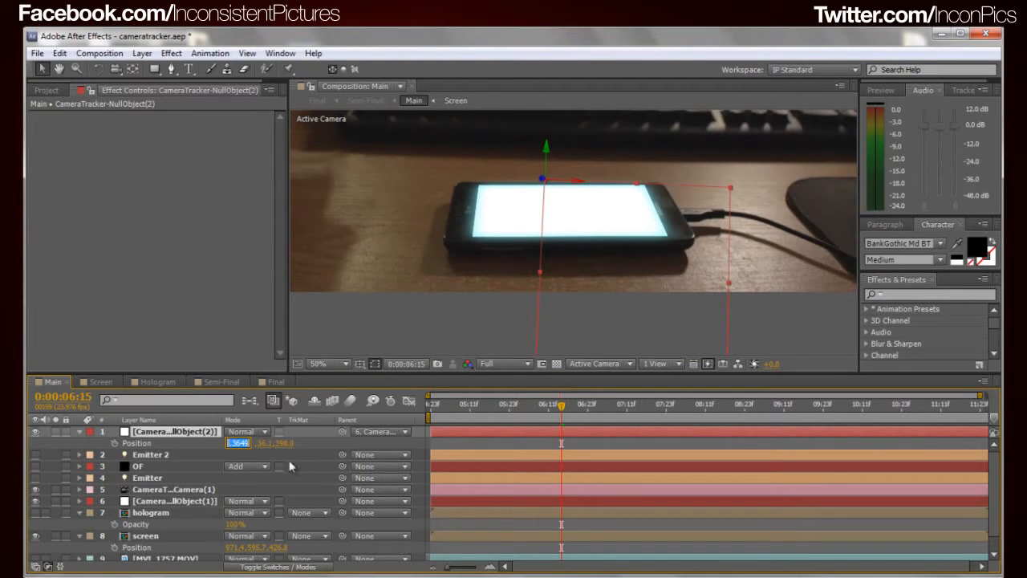
{"action": "left_click", "coordinate": [312, 451]}
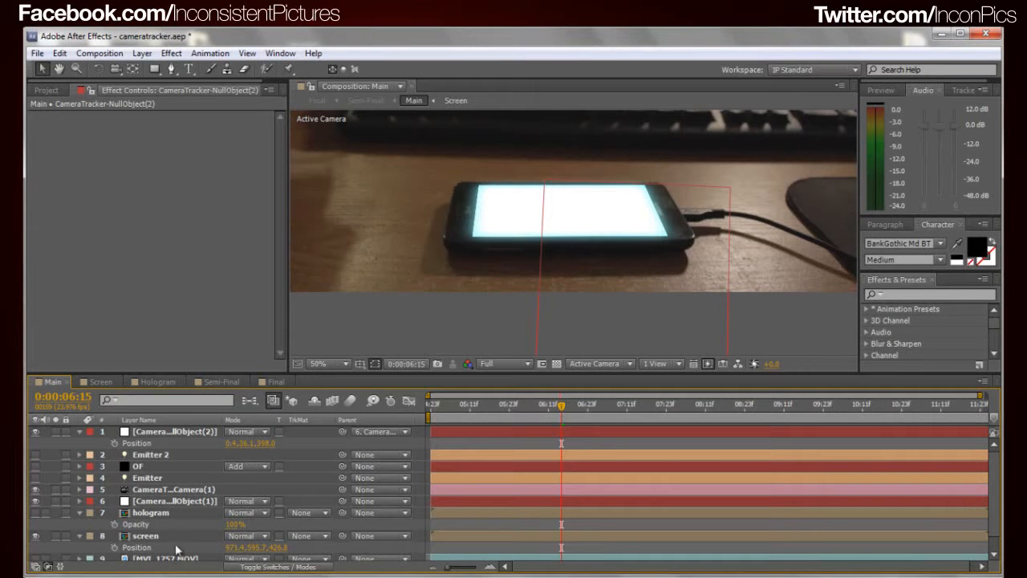
{"action": "left_click", "coordinate": [143, 538]}
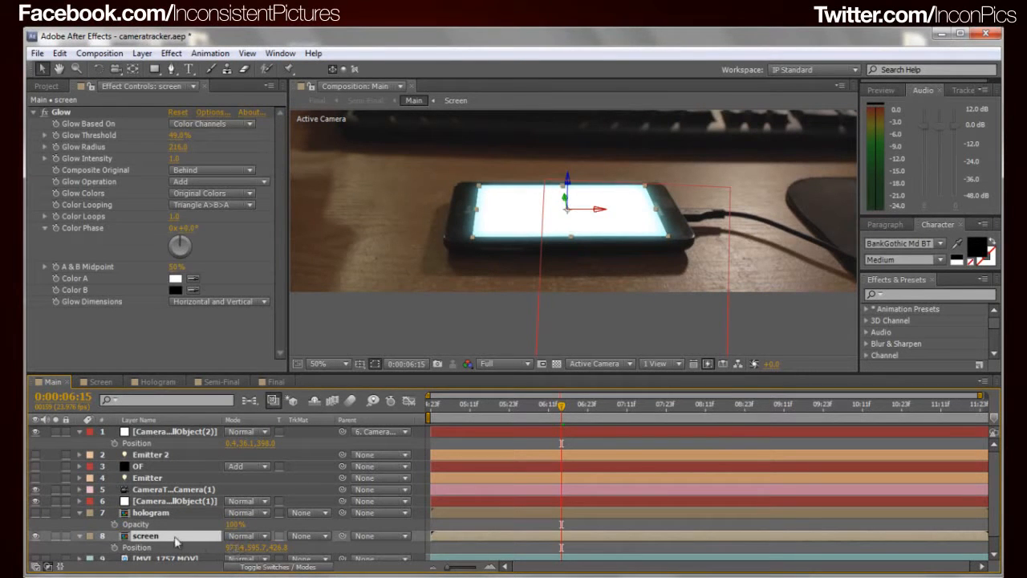
{"action": "left_click", "coordinate": [240, 548]}
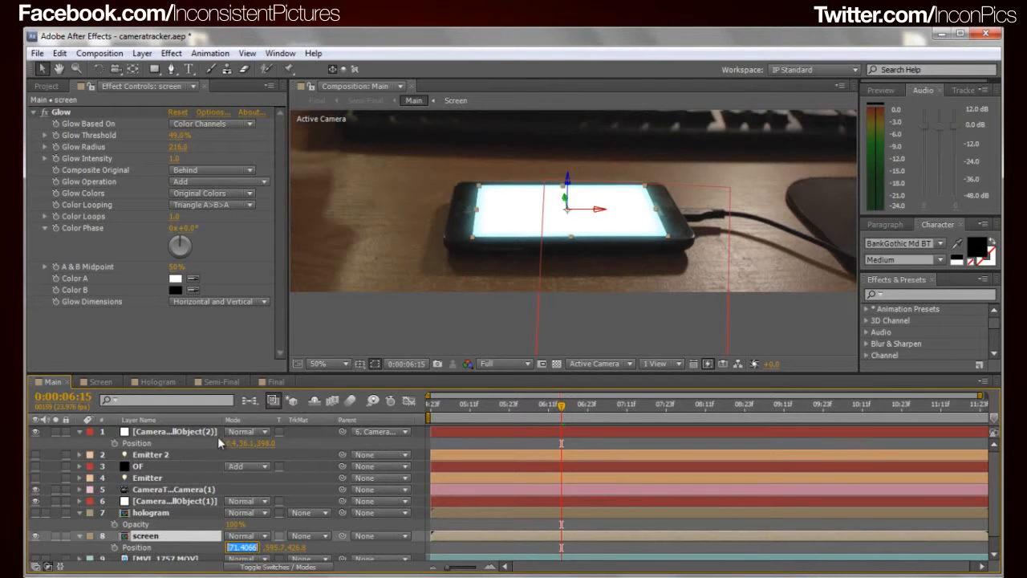
Delete the second CameraTracker null object from the Main composition and select the screen layer again
{"action": "left_click", "coordinate": [168, 431]}
{"action": "key", "text": "Delete"}
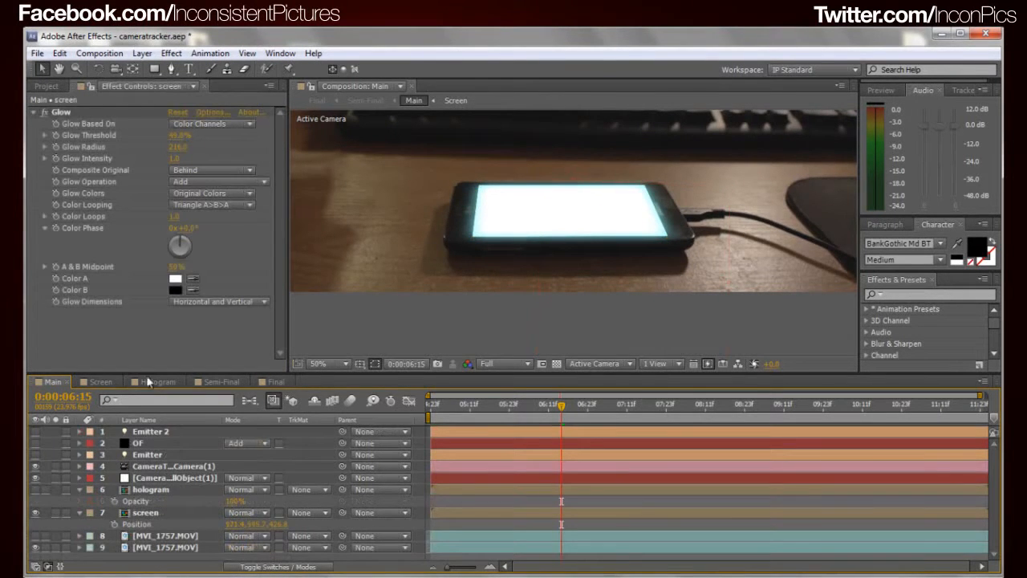
{"action": "left_click", "coordinate": [144, 514]}
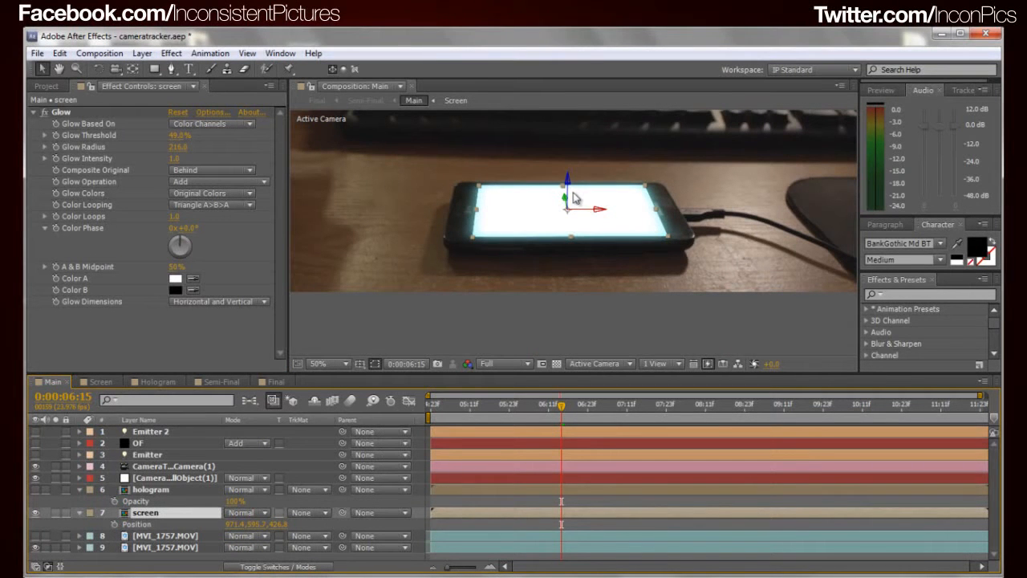
Go to 0:00:07:07 and examine the screen layer's X, Y and Z Position values over the phone without changing them
{"action": "left_click_drag", "start_coordinate": [565, 410], "coordinate": [614, 469]}
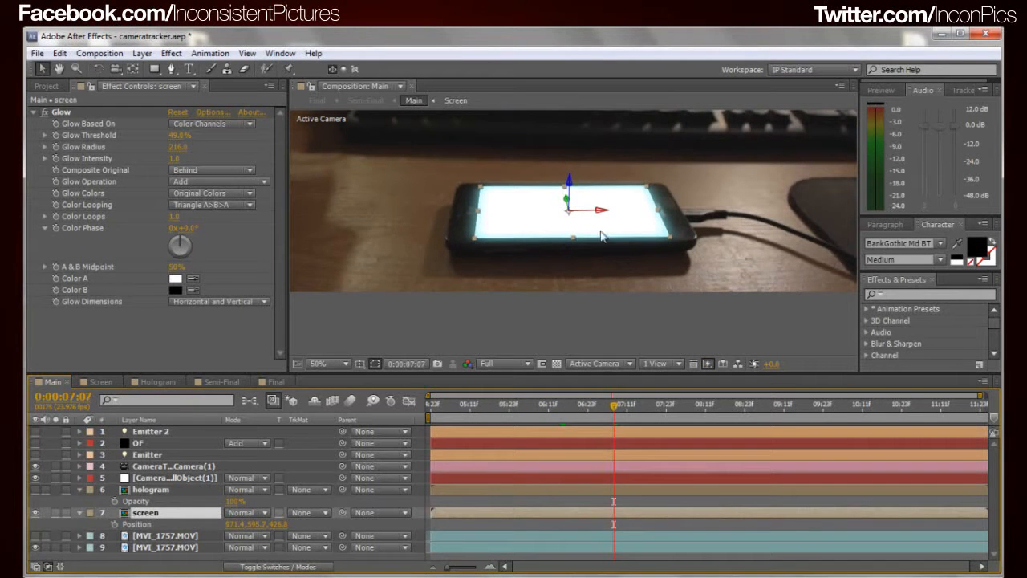
{"action": "left_click_drag", "start_coordinate": [571, 196], "coordinate": [604, 283]}
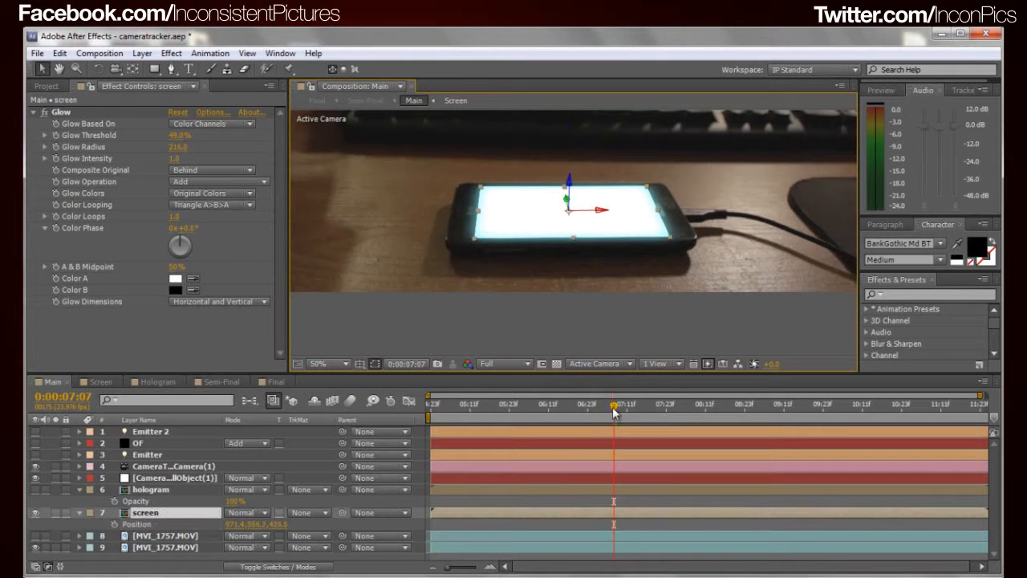
{"action": "left_click_drag", "start_coordinate": [231, 524], "coordinate": [242, 529]}
{"action": "left_click", "coordinate": [240, 525]}
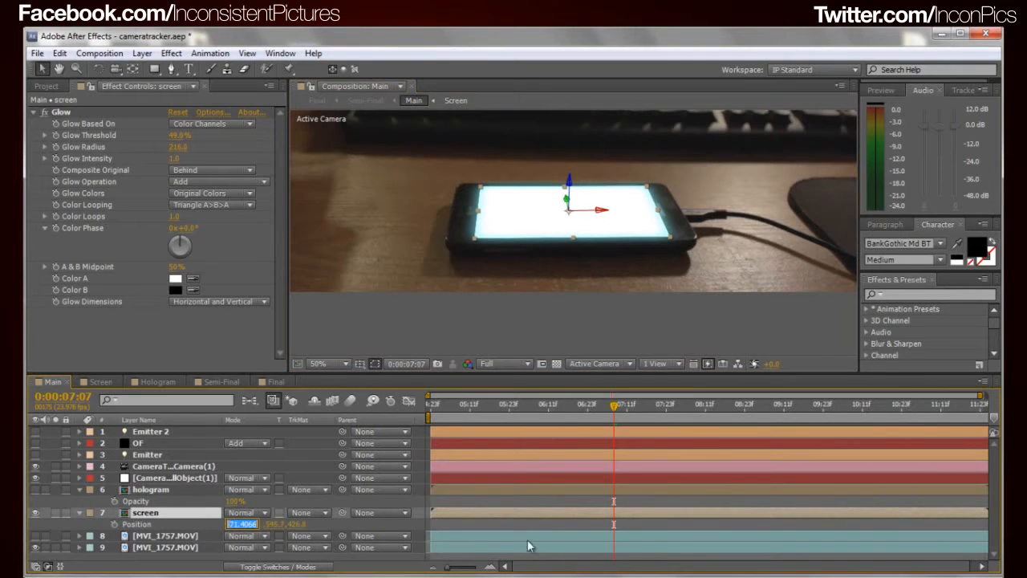
{"action": "left_click", "coordinate": [363, 526]}
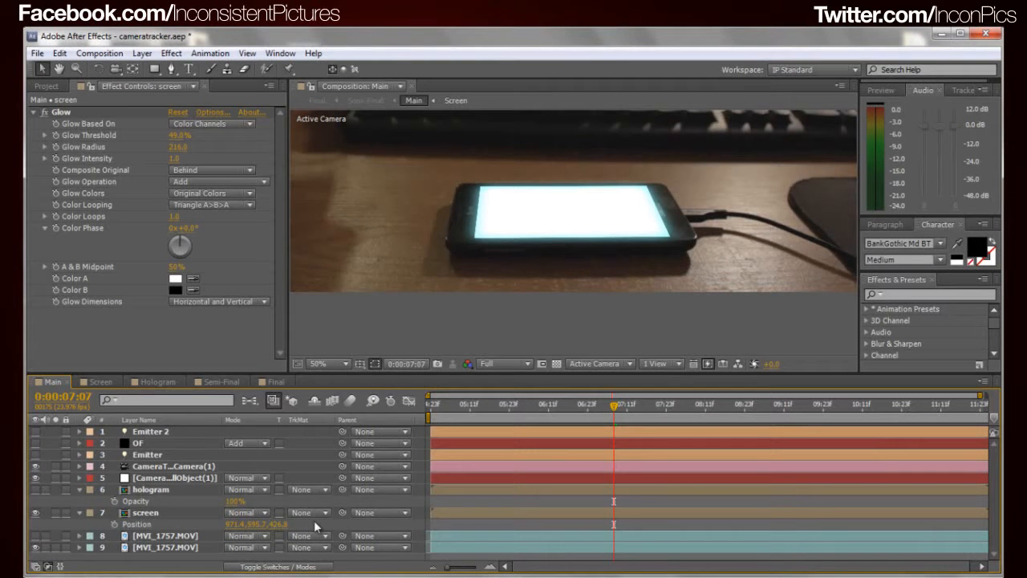
{"action": "left_click", "coordinate": [257, 524]}
{"action": "left_click", "coordinate": [333, 522]}
{"action": "left_click", "coordinate": [281, 524]}
{"action": "left_click", "coordinate": [312, 525]}
{"action": "left_click", "coordinate": [281, 526]}
{"action": "left_click", "coordinate": [332, 528]}
At 0:00:07:06, switch the screen layer's Glow effect off and on again to compare the screen with and without it
{"action": "mouse_move", "coordinate": [616, 406]}
{"action": "left_mouse_down"}
{"action": "mouse_move", "coordinate": [573, 415]}
{"action": "mouse_move", "coordinate": [624, 414]}
{"action": "mouse_move", "coordinate": [603, 415]}
{"action": "mouse_move", "coordinate": [611, 409]}
{"action": "left_mouse_up"}
{"action": "left_click", "coordinate": [145, 513]}
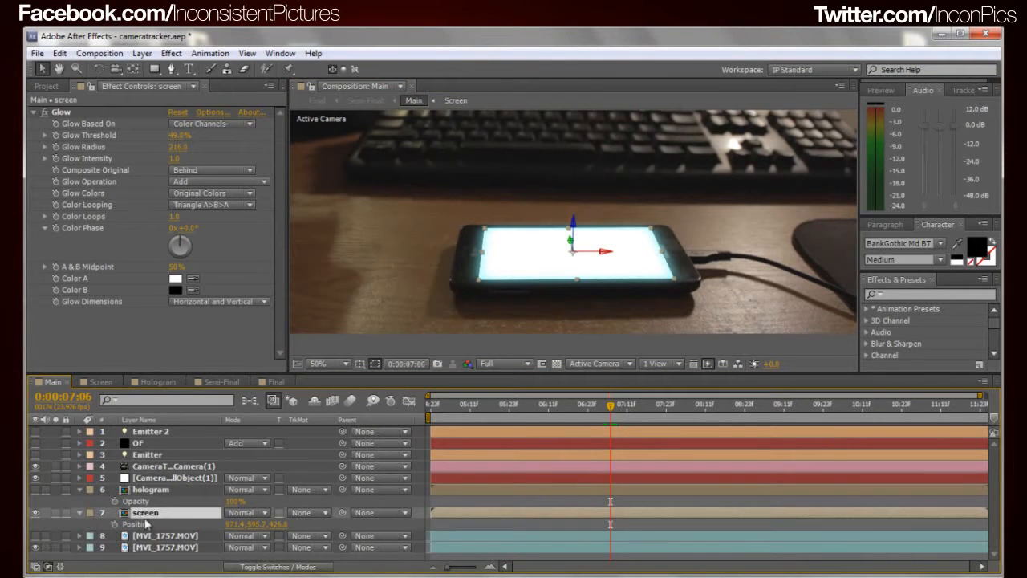
{"action": "left_click", "coordinate": [115, 114]}
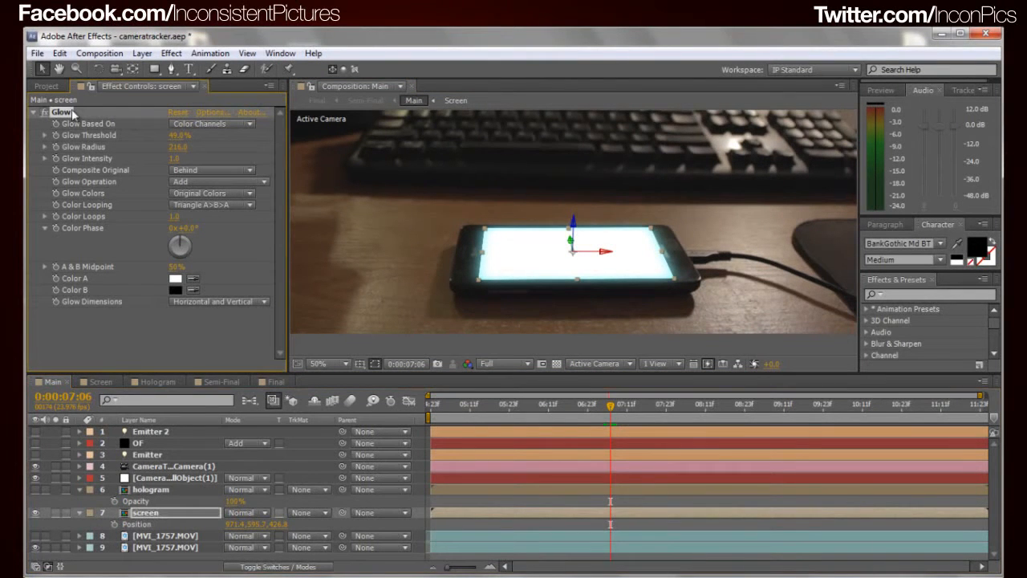
{"action": "left_click", "coordinate": [44, 114]}
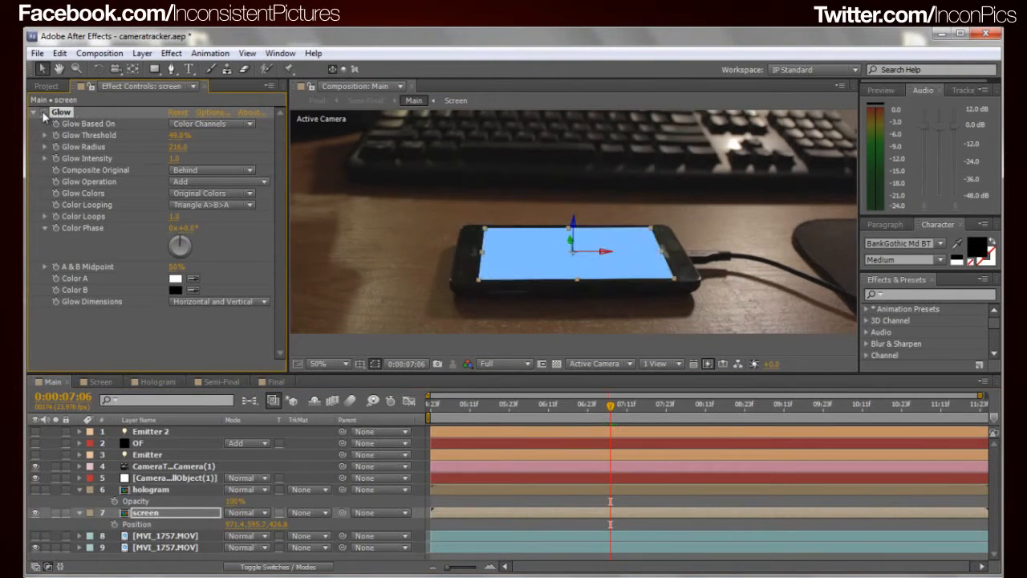
{"action": "left_click", "coordinate": [519, 311]}
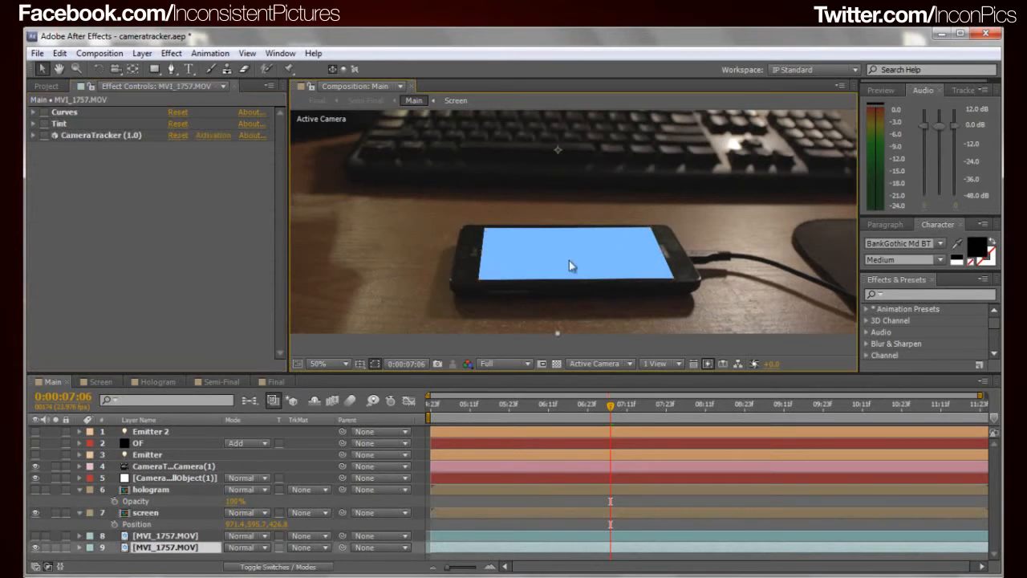
{"action": "left_click", "coordinate": [145, 513]}
{"action": "left_click", "coordinate": [44, 111]}
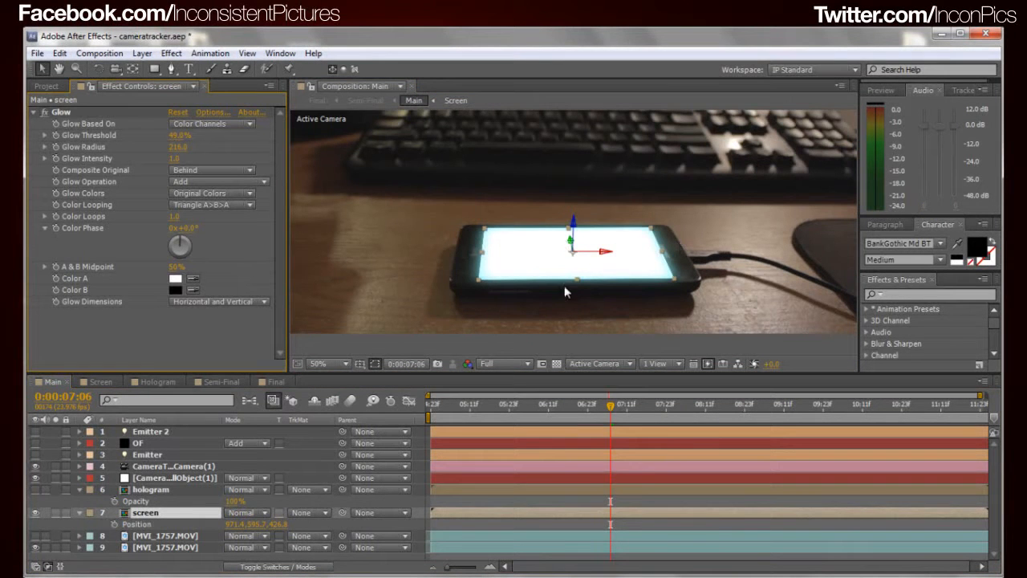
Go to 0:00:06:05 in Main, open the screen layer's pre-composition, and add the text "LOADING!!!!" over the blue solid
{"action": "left_click_drag", "start_coordinate": [613, 415], "coordinate": [529, 416]}
{"action": "double_click", "coordinate": [145, 513]}
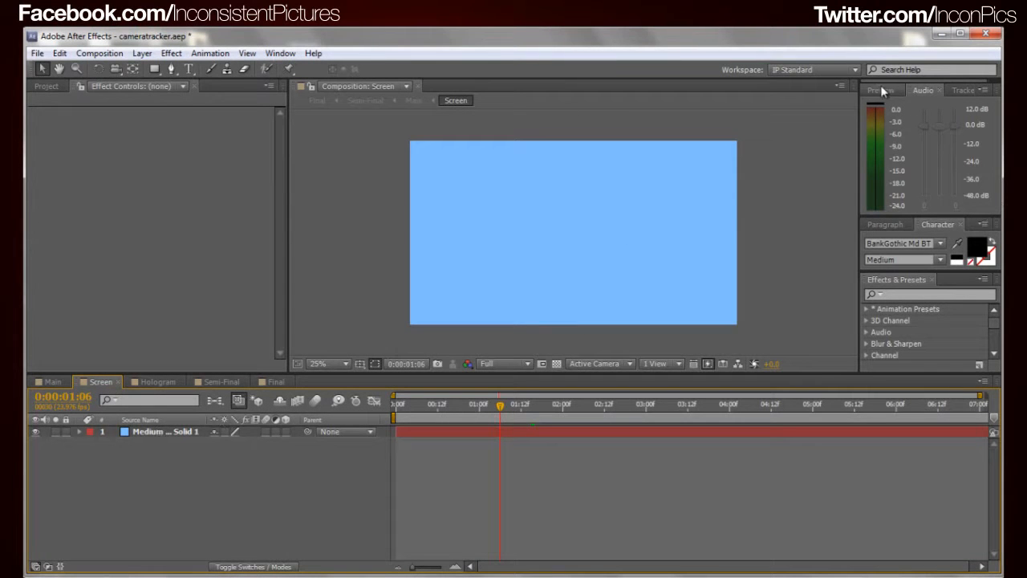
{"action": "left_click", "coordinate": [188, 69]}
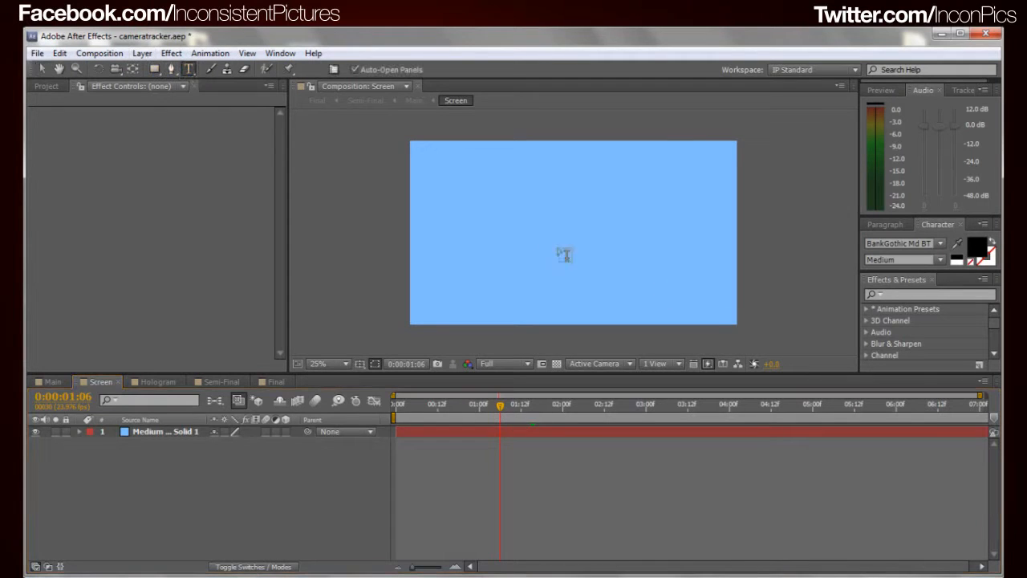
{"action": "left_click", "coordinate": [541, 227]}
{"action": "type", "text": "LOA"}
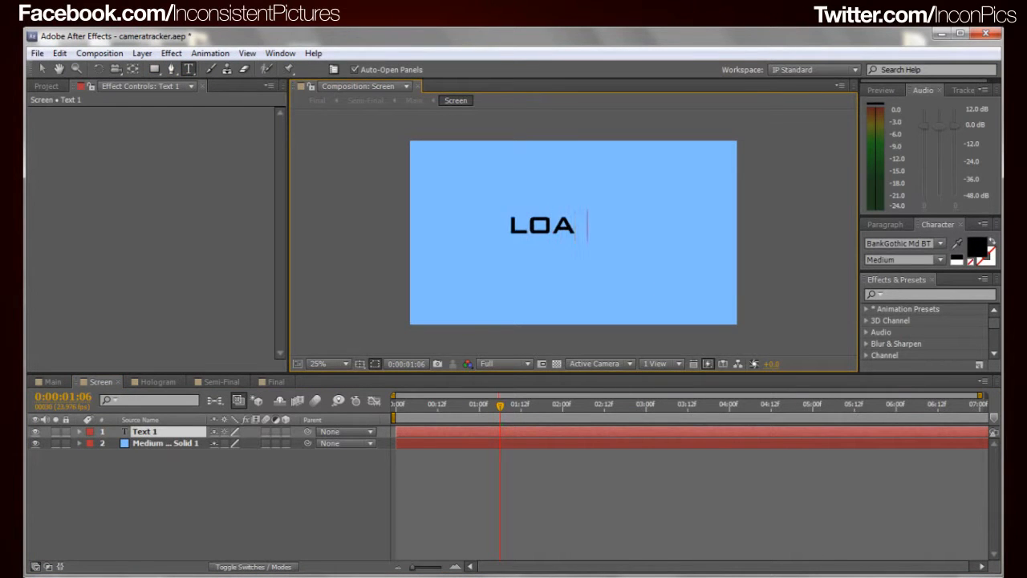
{"action": "type", "text": "DING!!!!"}
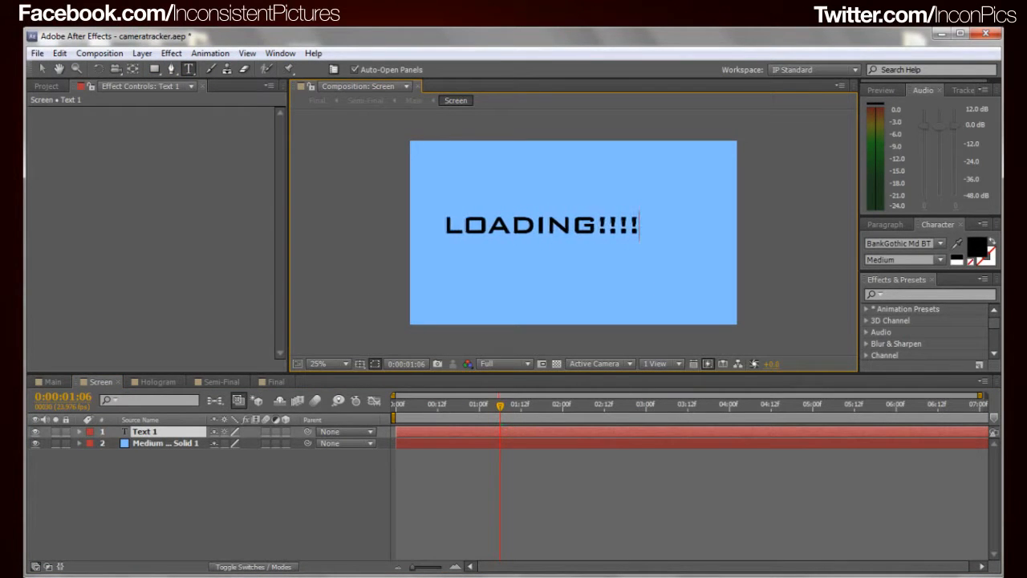
Enlarge the LOADING!!!! text to nearly the full width of the blue solid and centre it on the solid
{"action": "left_click", "coordinate": [41, 69]}
{"action": "left_click_drag", "start_coordinate": [589, 234], "coordinate": [574, 218]}
{"action": "left_click", "coordinate": [380, 278]}
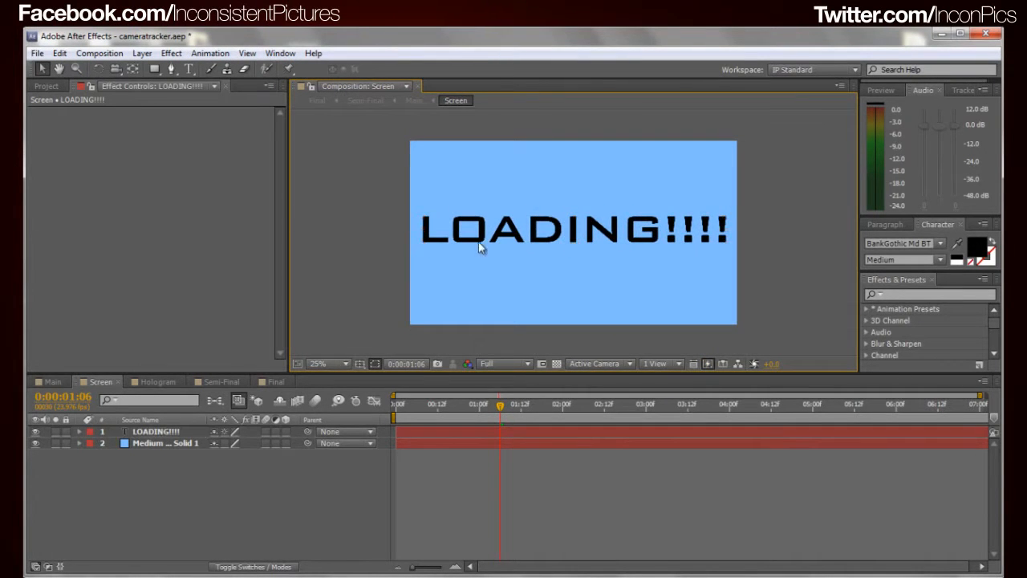
{"action": "left_click_drag", "start_coordinate": [479, 241], "coordinate": [481, 246]}
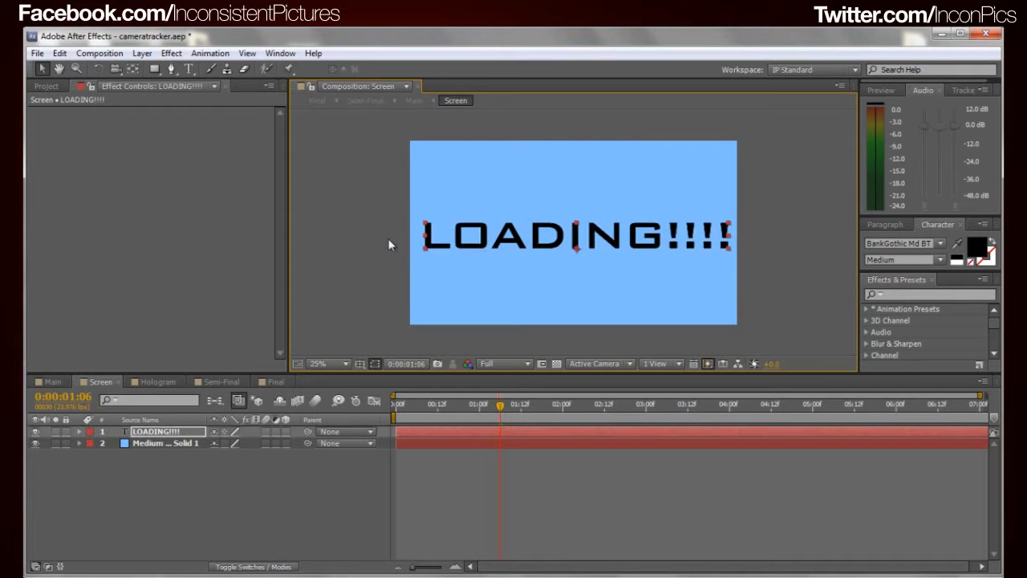
Return to the Main composition and scrub from 0:00:06:05 to 0:00:07:08 to check how the text tracks with the phone
{"action": "left_click", "coordinate": [50, 381]}
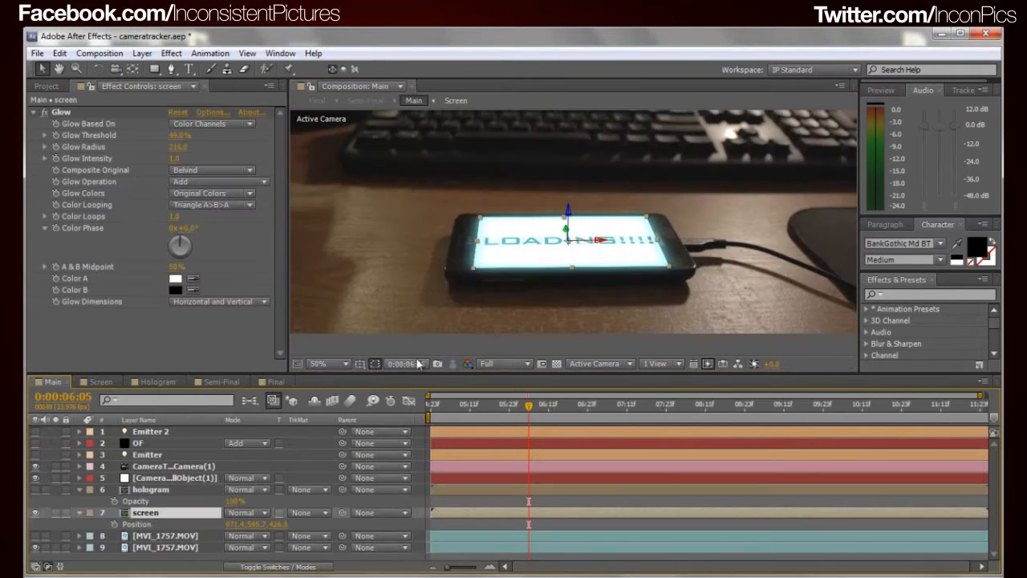
{"action": "left_click", "coordinate": [625, 282]}
{"action": "left_click_drag", "start_coordinate": [528, 410], "coordinate": [558, 459]}
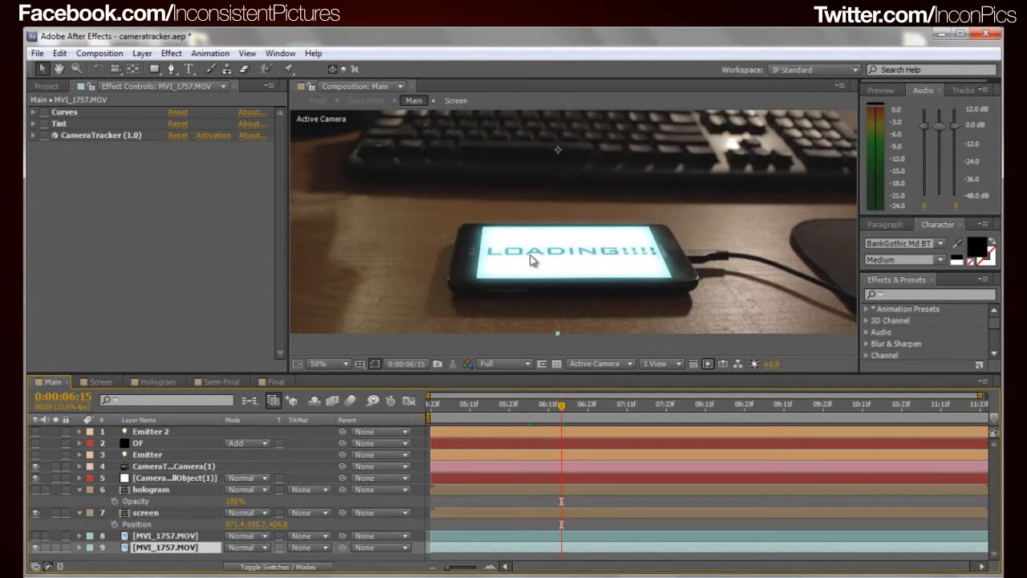
{"action": "left_click_drag", "start_coordinate": [561, 409], "coordinate": [617, 446]}
Switch between the Screen and Main compositions to compare the flat LOADING!!!! text with its tracked version, ending in Main
{"action": "left_click", "coordinate": [101, 382]}
{"action": "left_click", "coordinate": [574, 241]}
{"action": "left_click", "coordinate": [177, 523]}
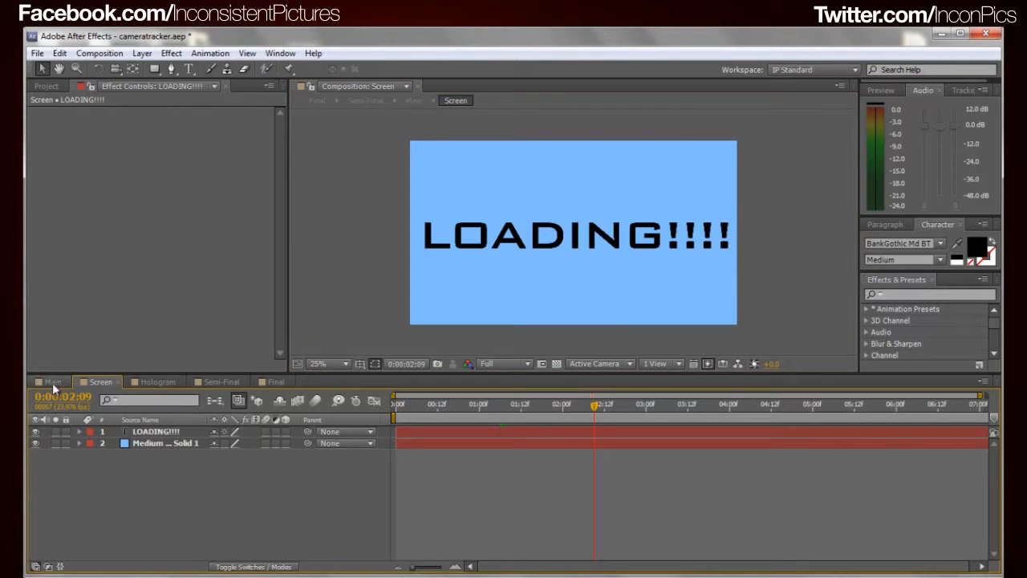
{"action": "left_click", "coordinate": [54, 382]}
{"action": "left_click", "coordinate": [101, 382]}
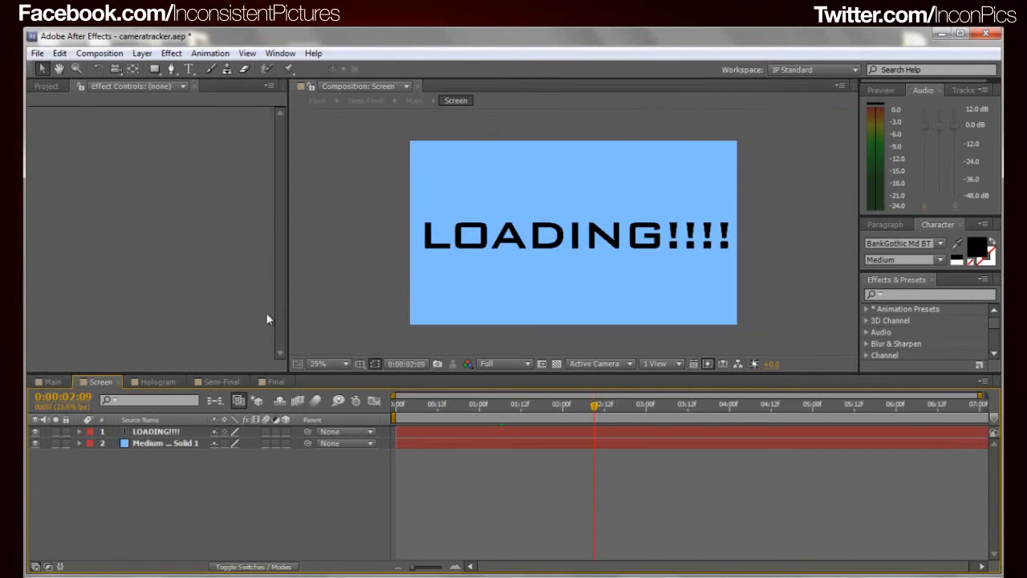
{"action": "left_click", "coordinate": [54, 382]}
{"action": "left_click", "coordinate": [99, 382]}
{"action": "left_click", "coordinate": [55, 382]}
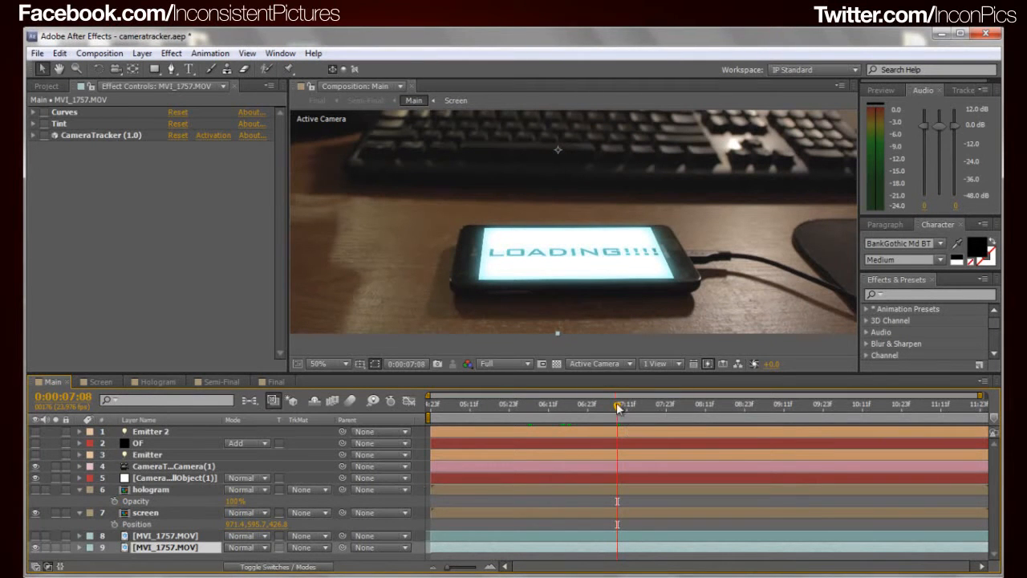
Make the hologram layer visible above the phone in Main, select it, and bring the whole hologram into view
{"action": "left_click", "coordinate": [36, 489]}
{"action": "left_click", "coordinate": [148, 490]}
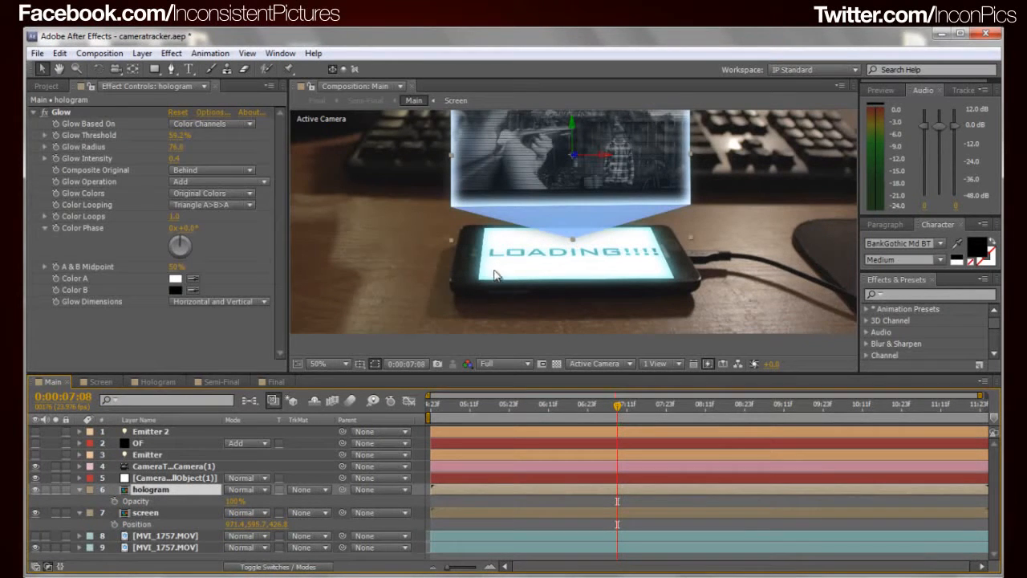
{"action": "left_click_drag", "start_coordinate": [551, 176], "coordinate": [551, 219]}
{"action": "key", "text": "ctrl+z"}
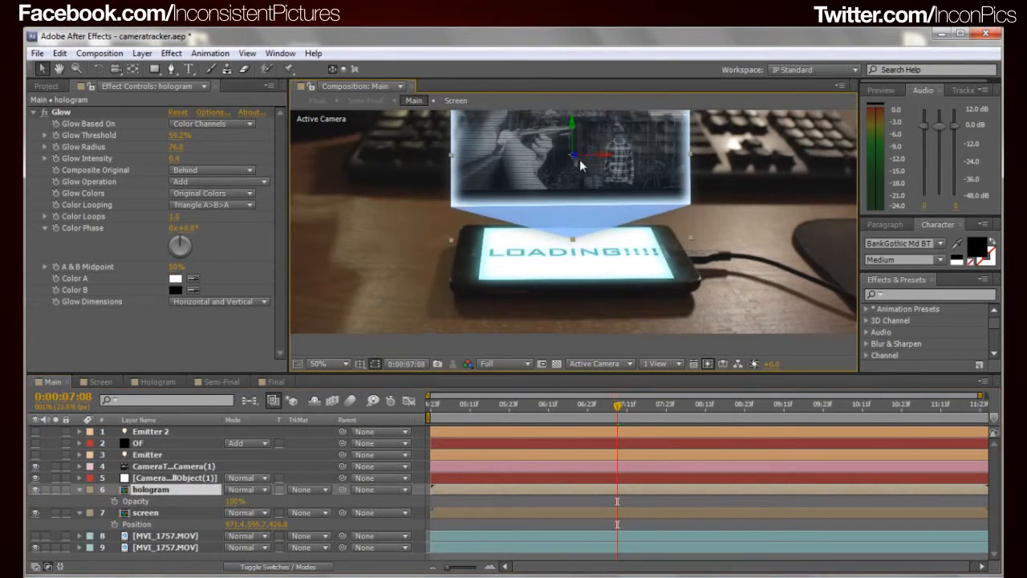
{"action": "left_click_drag", "start_coordinate": [570, 183], "coordinate": [553, 255]}
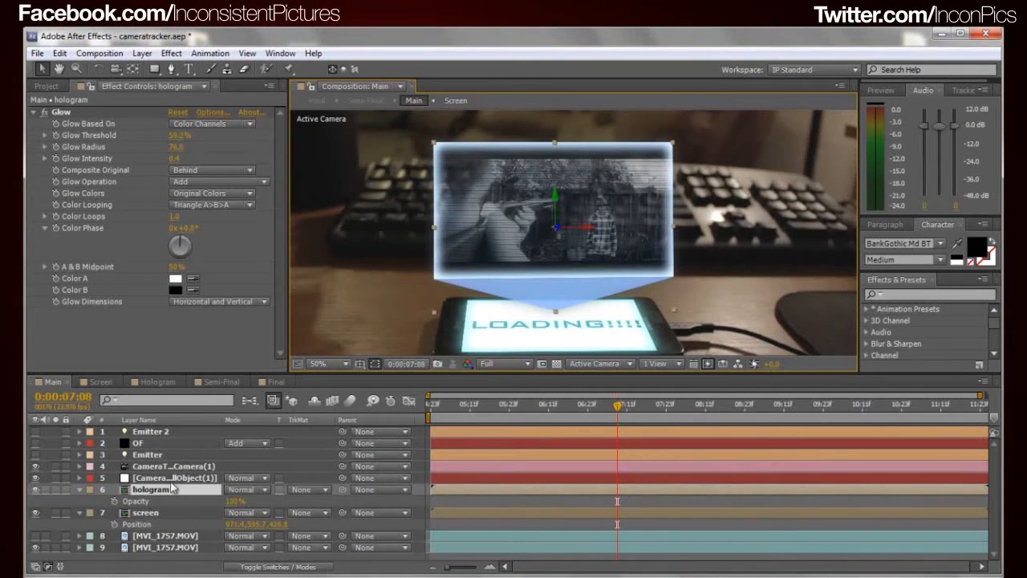
Open the Hologram composition and go through its footage layer and the three solids that build the projection
{"action": "left_click", "coordinate": [158, 382]}
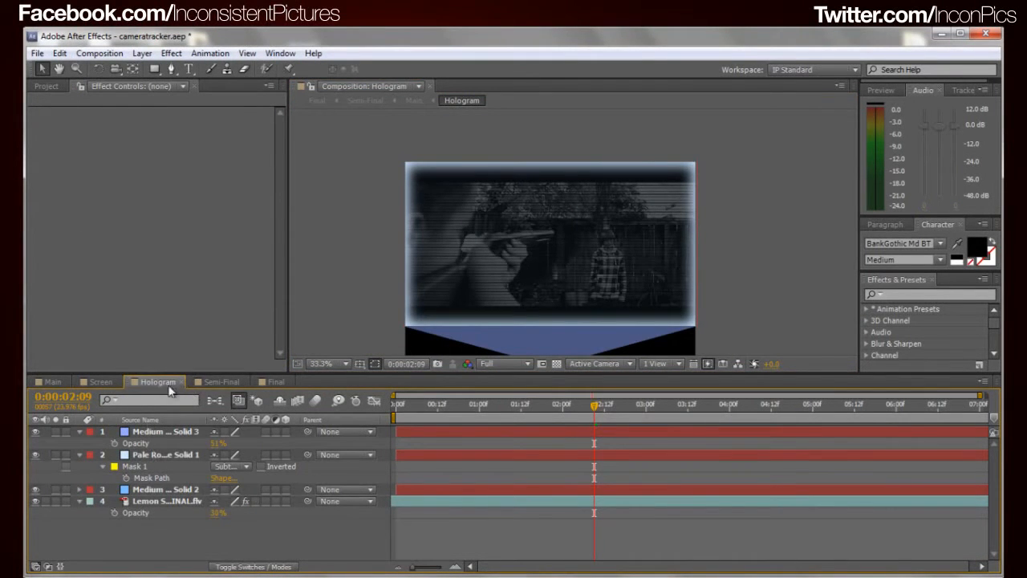
{"action": "left_click", "coordinate": [161, 502]}
{"action": "left_click", "coordinate": [159, 489]}
{"action": "left_click", "coordinate": [157, 458]}
{"action": "left_click", "coordinate": [161, 433]}
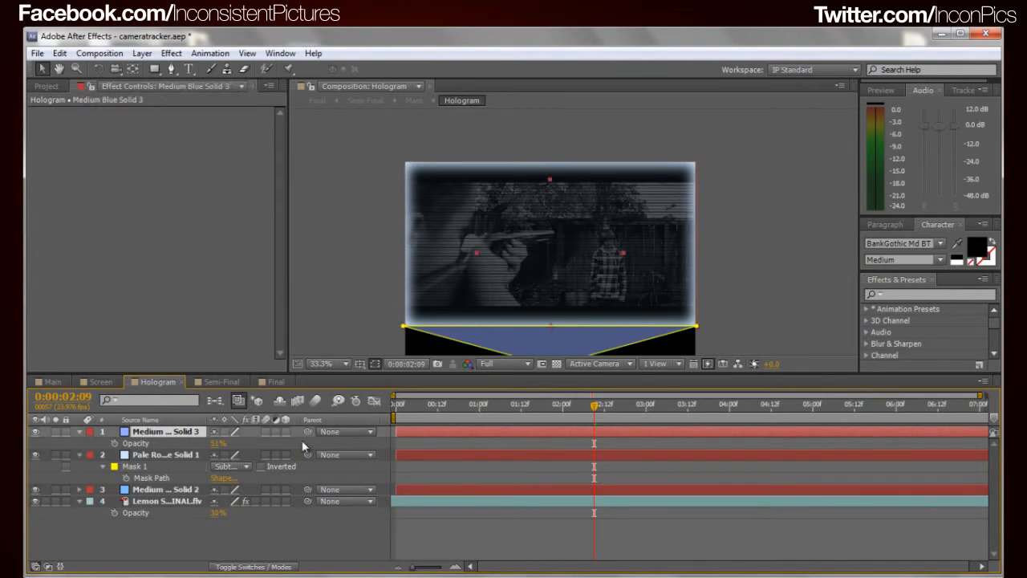
Open Medium Blue Solid 3, the masked triangle beneath the hologram frame, in its own layer view to examine its mask
{"action": "left_click_drag", "start_coordinate": [594, 297], "coordinate": [592, 265]}
{"action": "left_click", "coordinate": [150, 436]}
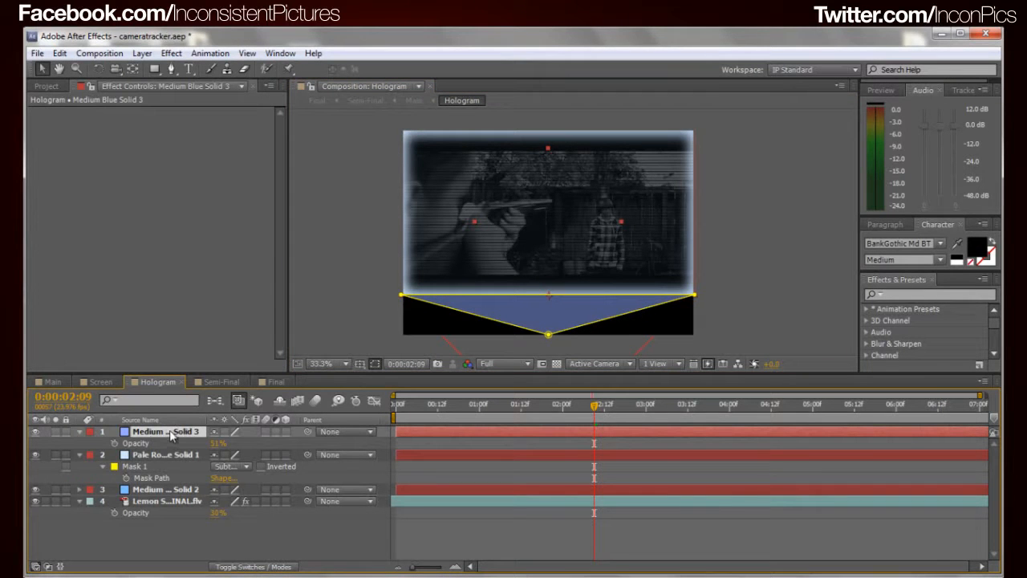
{"action": "double_click", "coordinate": [170, 434]}
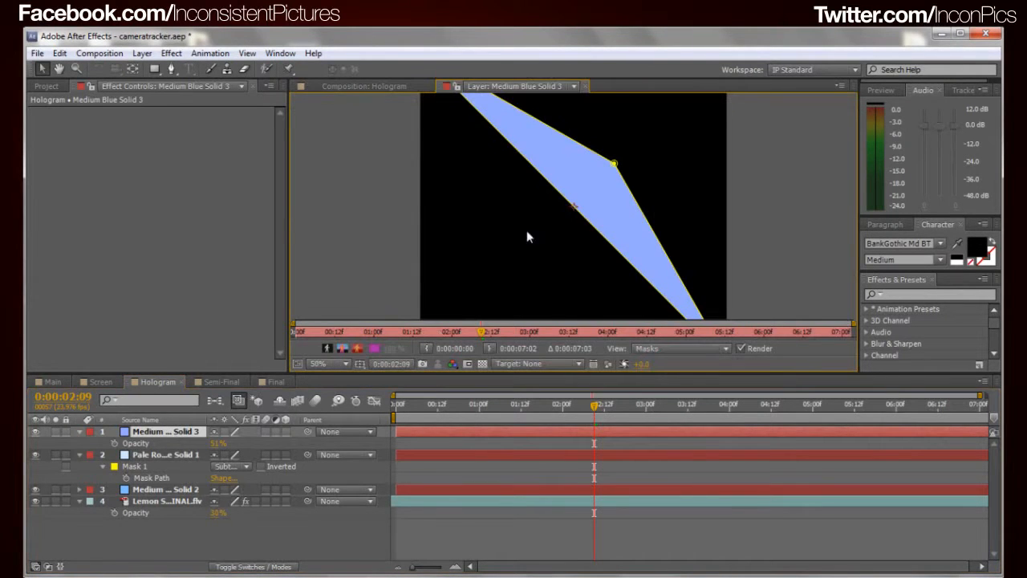
Close the Medium Blue Solid 3 layer view and bring the whole Hologram composition back into view
{"action": "left_click", "coordinate": [585, 86]}
{"action": "left_click", "coordinate": [711, 320]}
{"action": "left_click", "coordinate": [569, 315]}
{"action": "left_click", "coordinate": [742, 305]}
{"action": "left_click", "coordinate": [574, 304]}
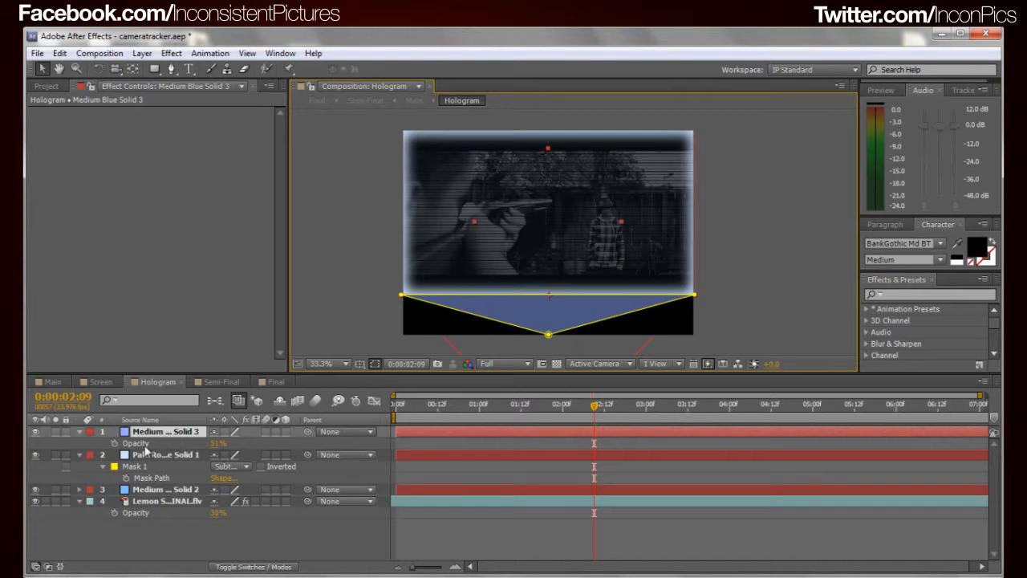
Hide Medium Blue Solid 3 and the Lemon footage layer, select Pale Royal Blue Solid 1, and display the layer modes
{"action": "left_click", "coordinate": [34, 432]}
{"action": "left_click", "coordinate": [138, 455]}
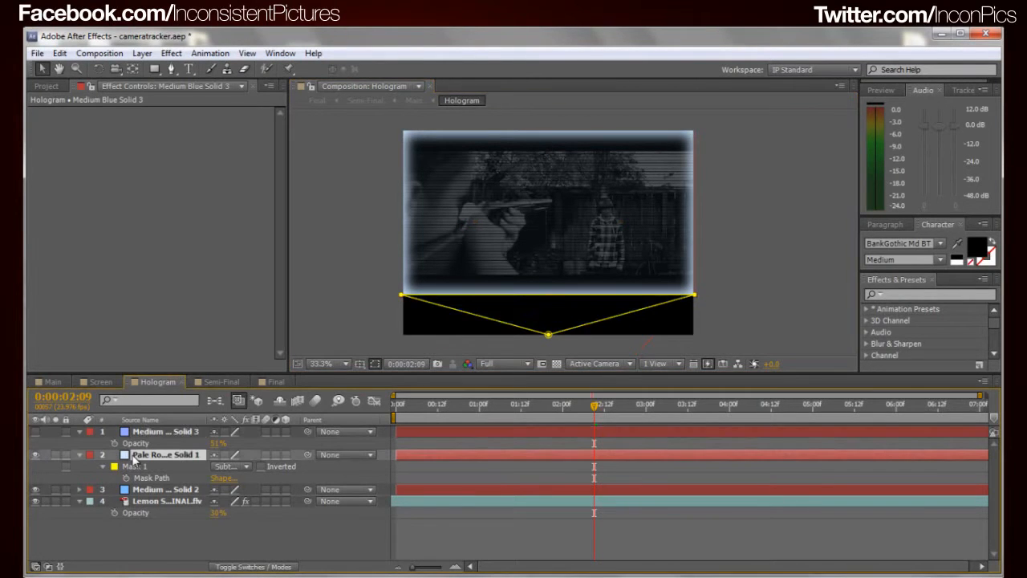
{"action": "left_click", "coordinate": [36, 501]}
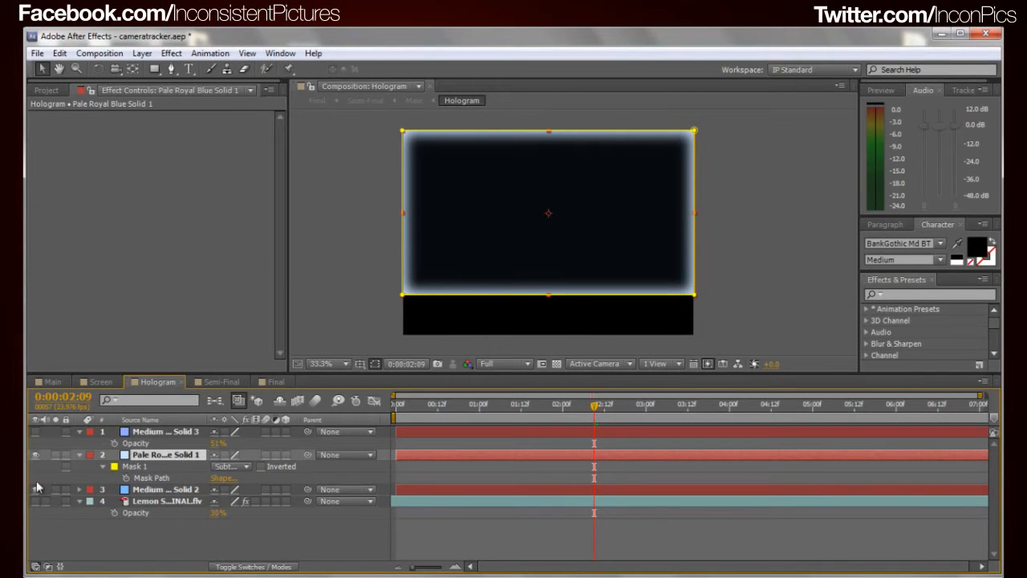
{"action": "key", "text": "F4"}
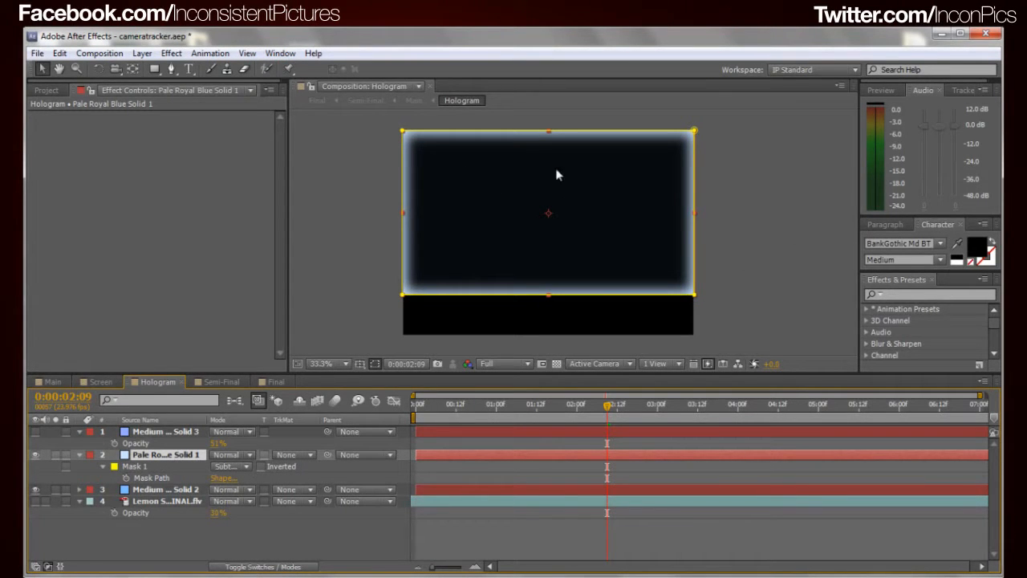
Examine the mask mode, feather and expansion of Mask 1 on Pale Royal Blue Solid 1, then collapse the layer
{"action": "left_click", "coordinate": [152, 478]}
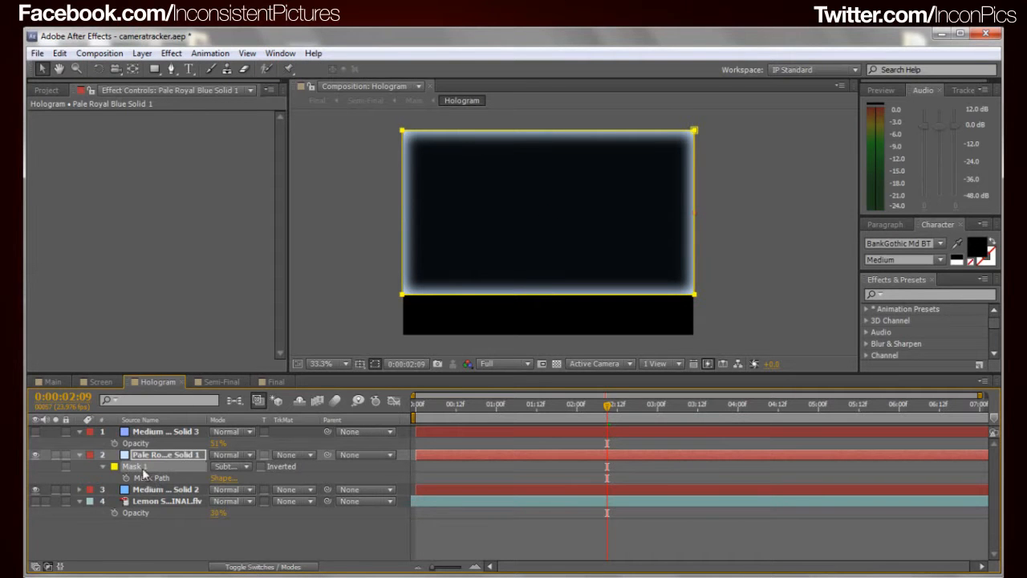
{"action": "left_click", "coordinate": [244, 467]}
{"action": "left_click", "coordinate": [244, 513]}
{"action": "key", "text": "m"}
{"action": "key", "text": "m"}
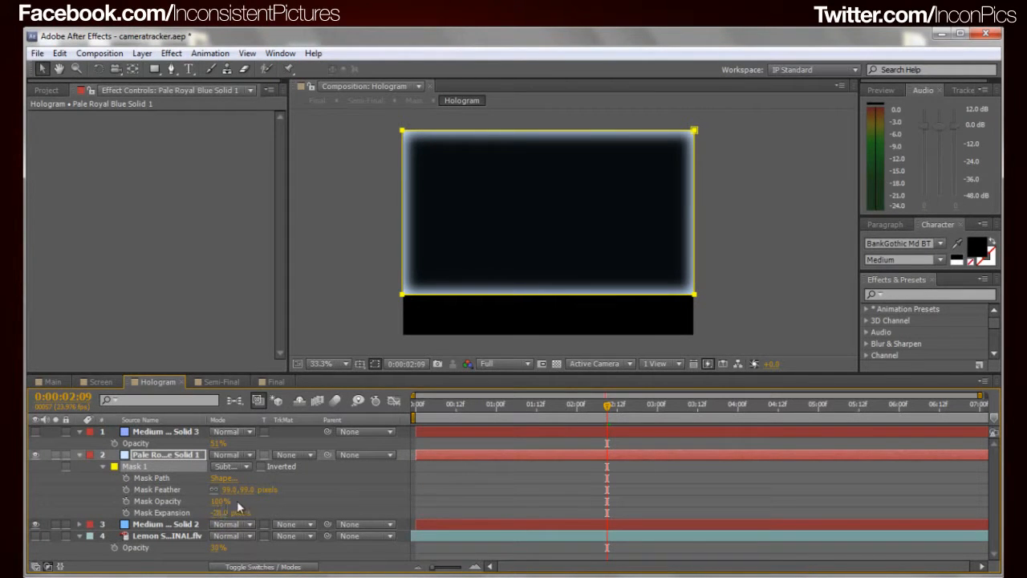
{"action": "left_click", "coordinate": [79, 455]}
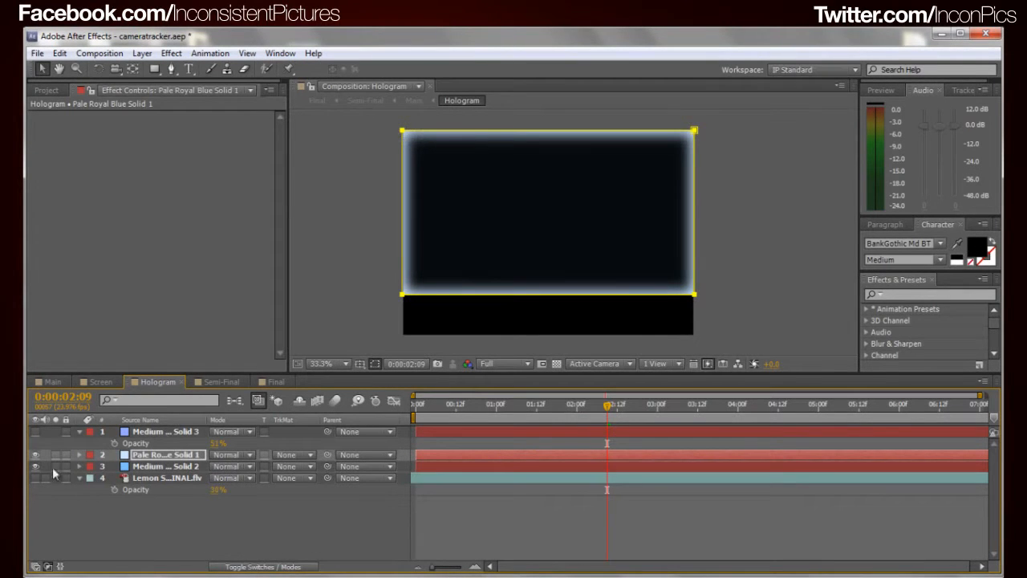
Hide Pale Royal Blue Solid 1 and examine the opacity and blending mode of Medium Royal Blue Solid 2
{"action": "left_click", "coordinate": [36, 454]}
{"action": "left_click", "coordinate": [163, 467]}
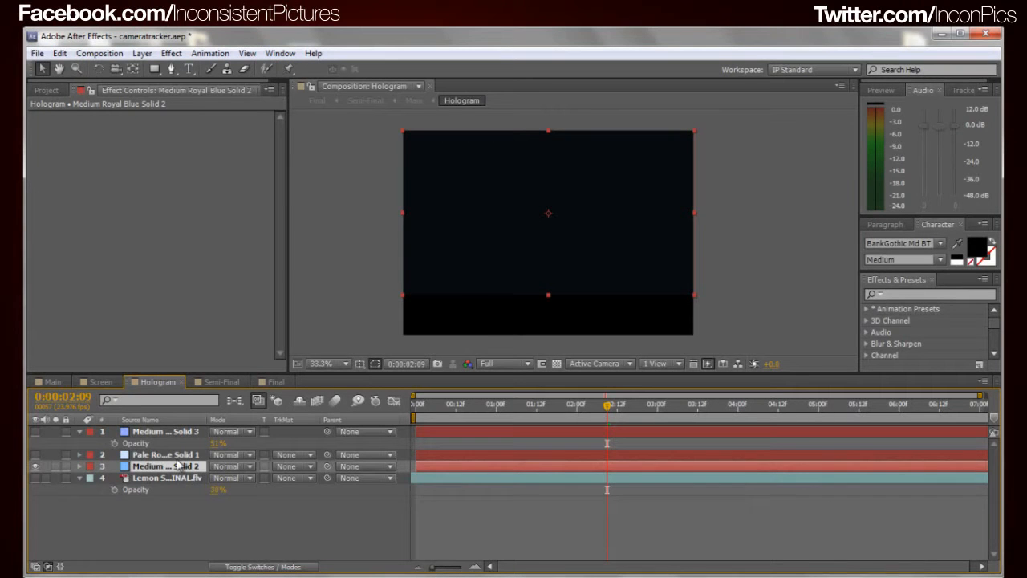
{"action": "key", "text": "t"}
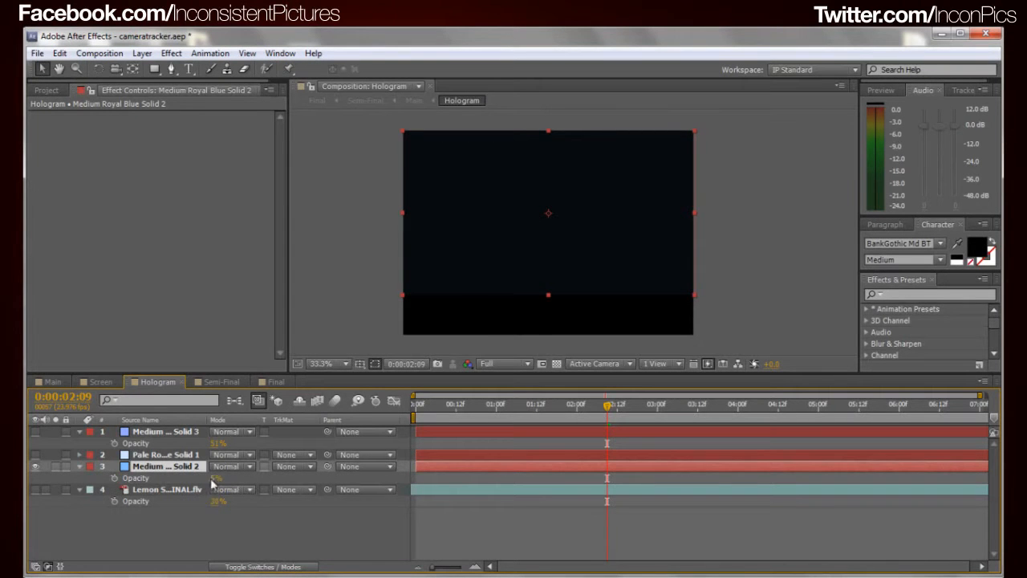
{"action": "left_click", "coordinate": [241, 479]}
{"action": "left_click", "coordinate": [247, 466]}
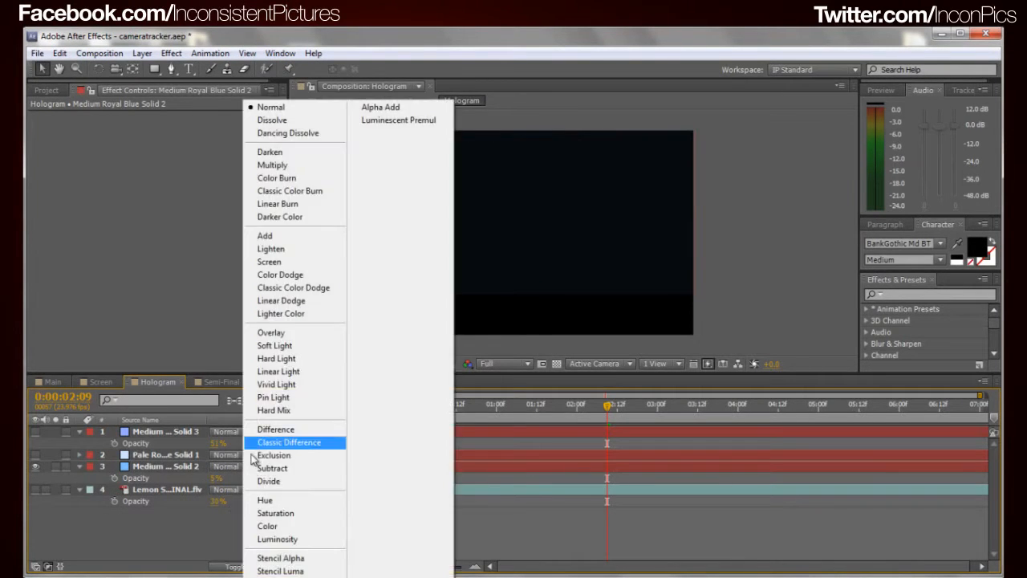
{"action": "left_click", "coordinate": [161, 315]}
{"action": "left_click", "coordinate": [230, 544]}
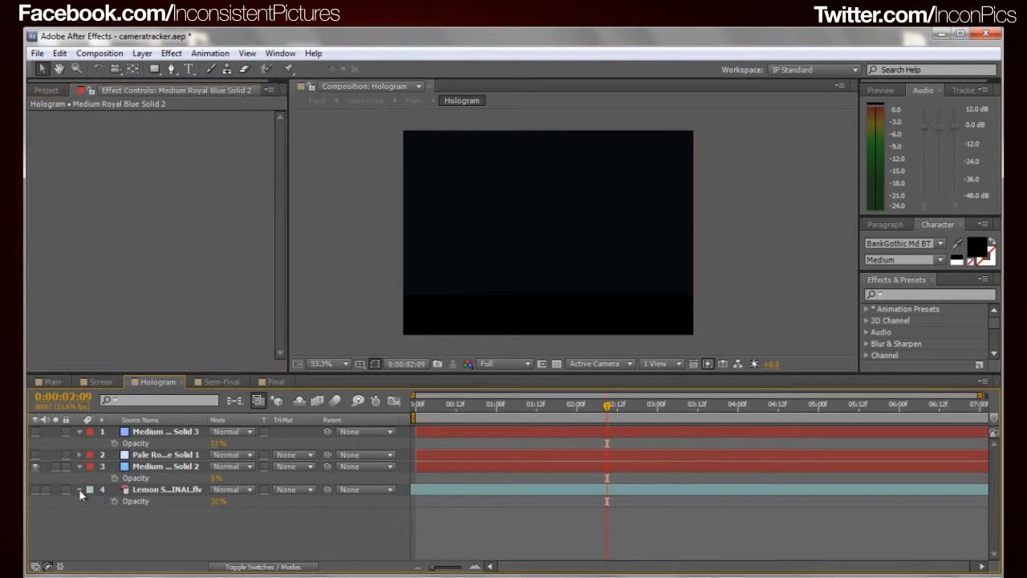
Show the footage layer and try a higher opacity on Medium Royal Blue Solid 2, ending at 5%
{"action": "left_click", "coordinate": [36, 488]}
{"action": "left_click_drag", "start_coordinate": [217, 478], "coordinate": [239, 480]}
{"action": "left_click", "coordinate": [245, 507]}
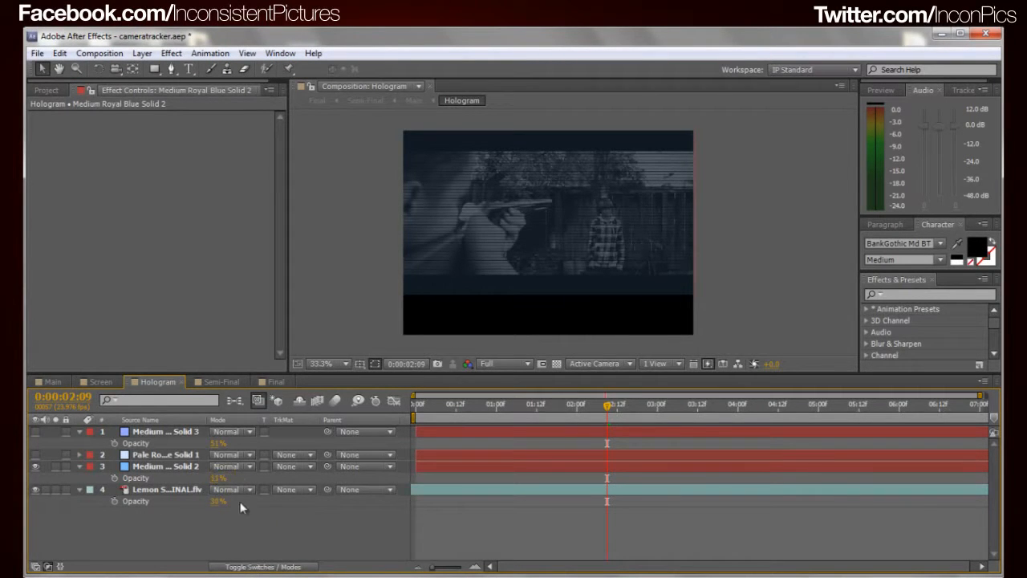
{"action": "left_click_drag", "start_coordinate": [219, 479], "coordinate": [209, 479]}
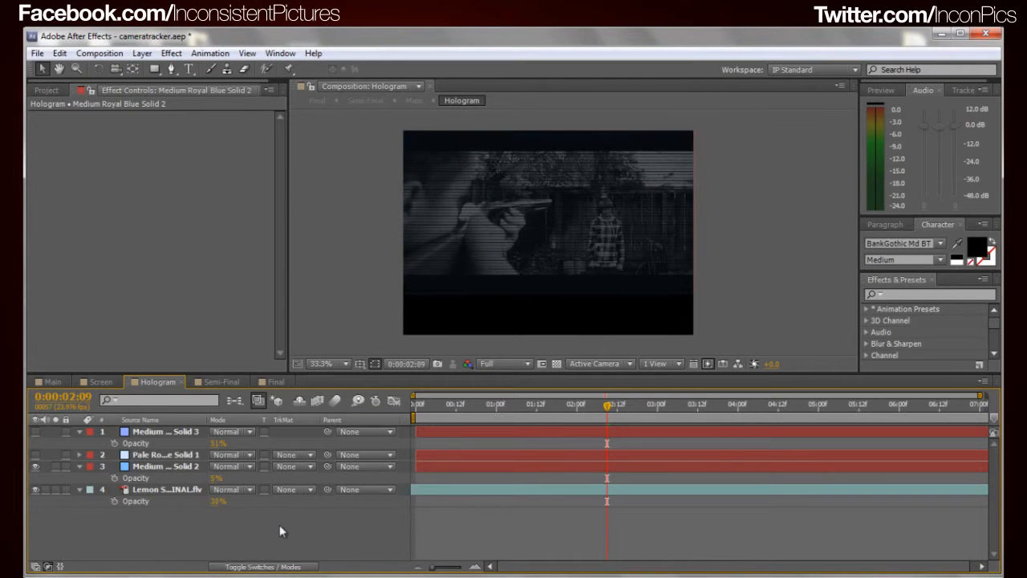
Turn the visibility of the solids back on so every layer of the Hologram composition is shown
{"action": "left_click", "coordinate": [35, 467]}
{"action": "left_click", "coordinate": [36, 467]}
{"action": "left_click", "coordinate": [36, 455]}
{"action": "left_click", "coordinate": [35, 432]}
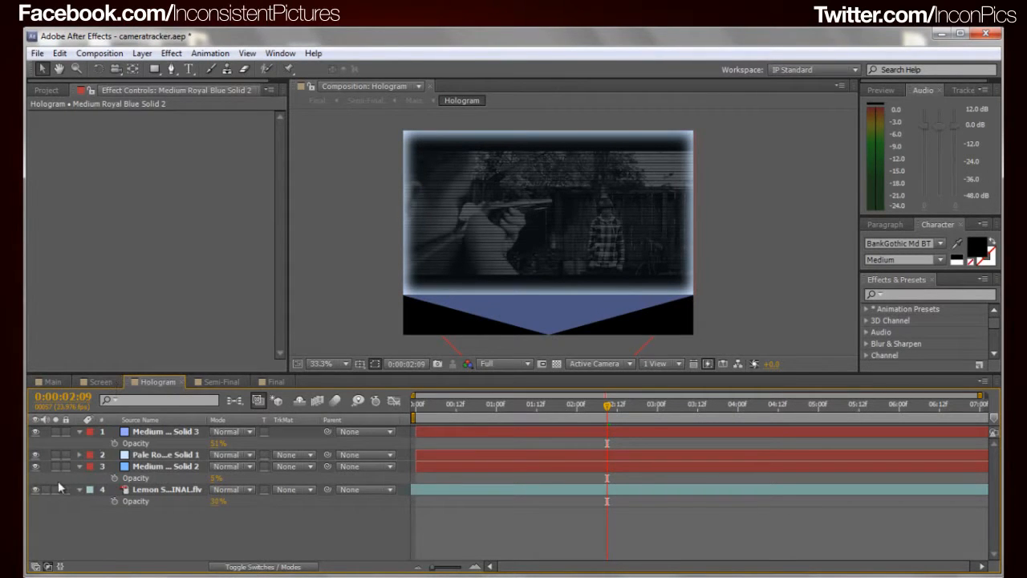
Return to the Main composition, reselect the hologram layer above the phone, and collapse its Glow effect
{"action": "left_click", "coordinate": [52, 381]}
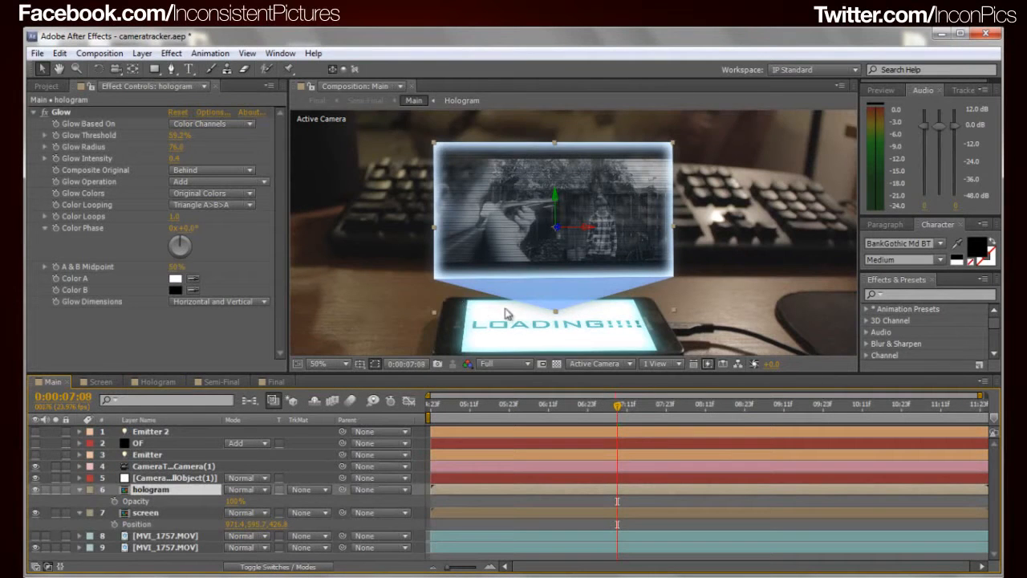
{"action": "left_click", "coordinate": [520, 265]}
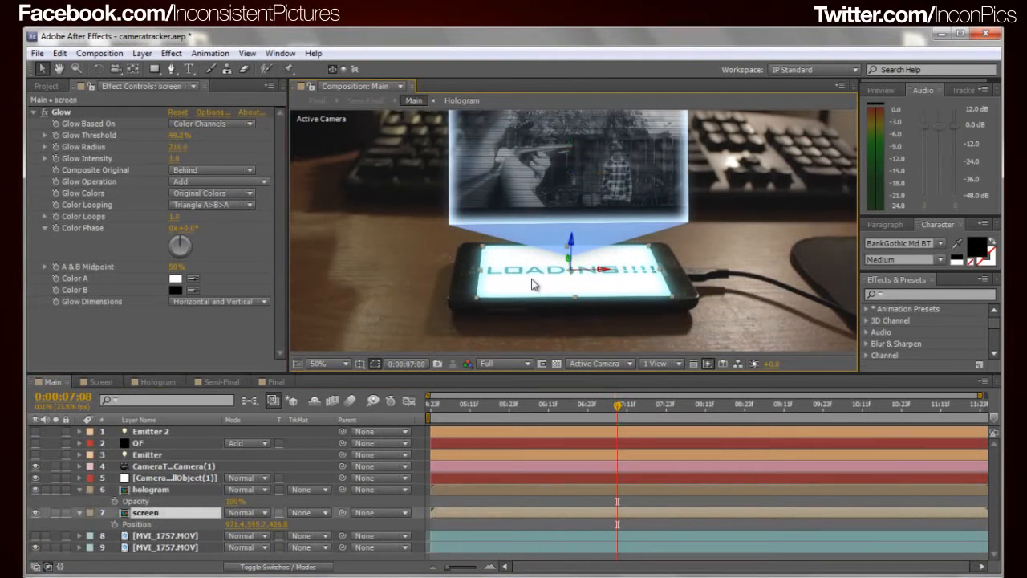
{"action": "left_click_drag", "start_coordinate": [554, 237], "coordinate": [521, 325]}
{"action": "left_click", "coordinate": [534, 269]}
{"action": "left_click_drag", "start_coordinate": [552, 285], "coordinate": [564, 225]}
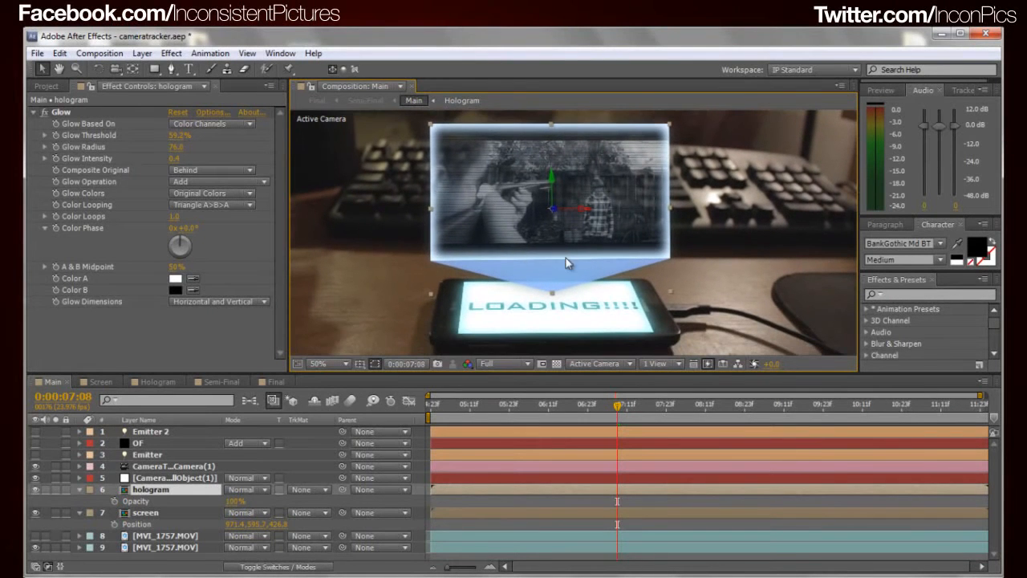
{"action": "left_click", "coordinate": [35, 112]}
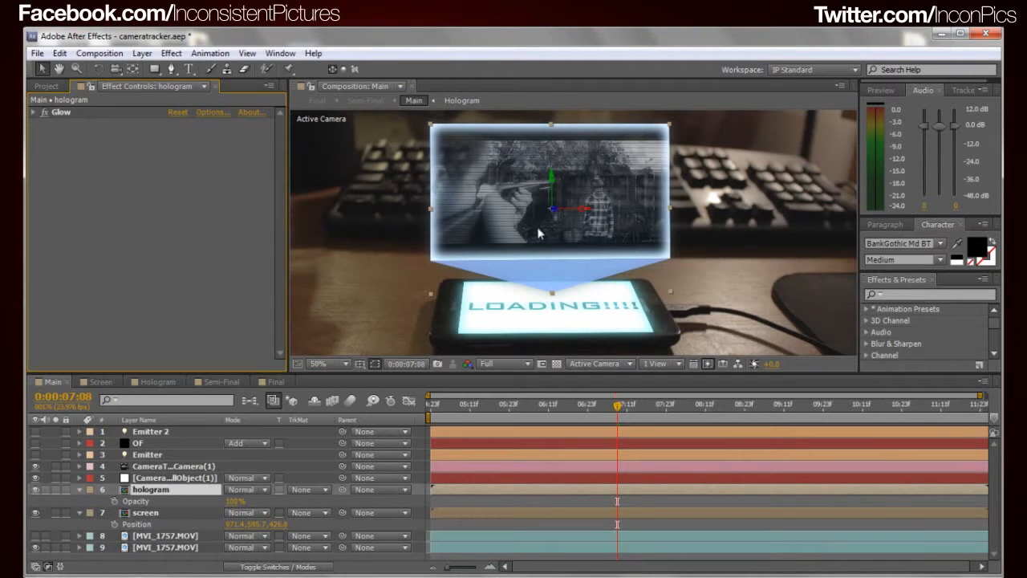
Try enlarging and moving the hologram layer in Main, undoing each change
{"action": "left_click_drag", "start_coordinate": [671, 209], "coordinate": [805, 210]}
{"action": "scroll", "coordinate": [717, 216], "scroll_direction": "down", "scroll_amount": 2}
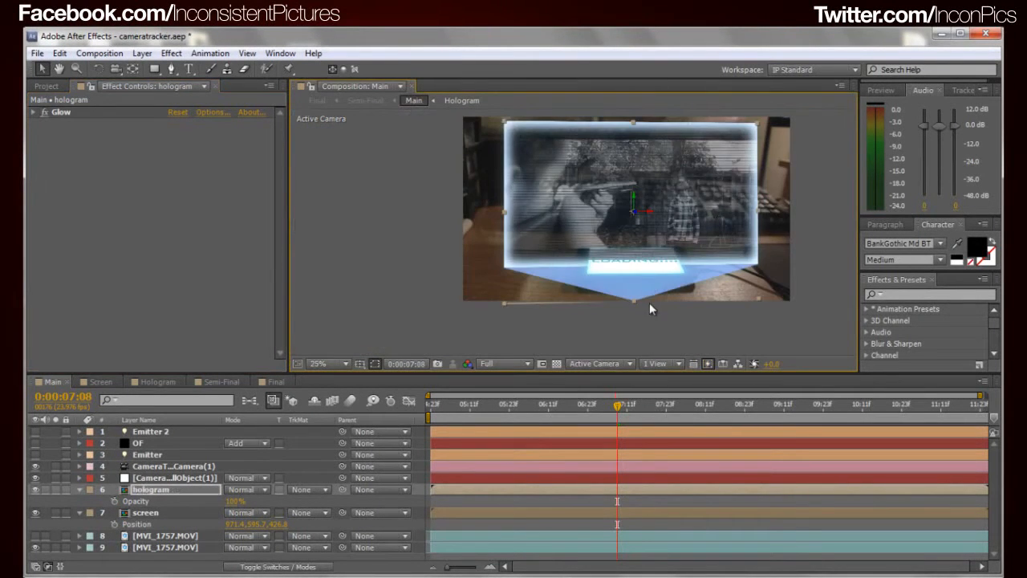
{"action": "key", "text": "ctrl+z"}
{"action": "left_click_drag", "start_coordinate": [635, 216], "coordinate": [656, 235]}
{"action": "key", "text": "ctrl+z"}
{"action": "scroll", "coordinate": [640, 218], "scroll_direction": "up", "scroll_amount": 2}
{"action": "left_click_drag", "start_coordinate": [615, 201], "coordinate": [626, 149]}
{"action": "key", "text": "ctrl+z"}
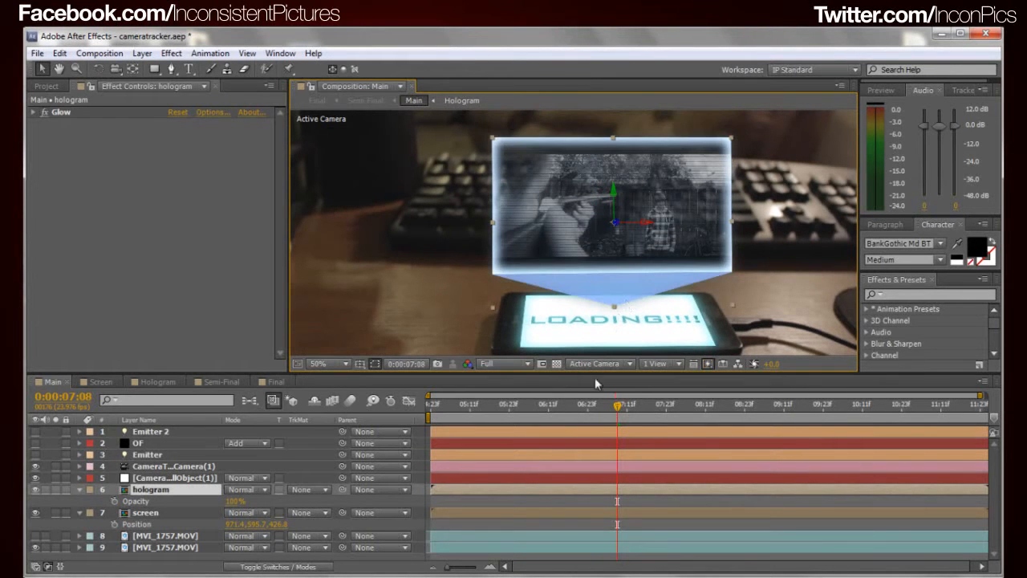
Move the current time to 0:00:08:04 and make the Emitter light on the phone screen visible
{"action": "left_click", "coordinate": [610, 409]}
{"action": "left_click_drag", "start_coordinate": [610, 413], "coordinate": [682, 413]}
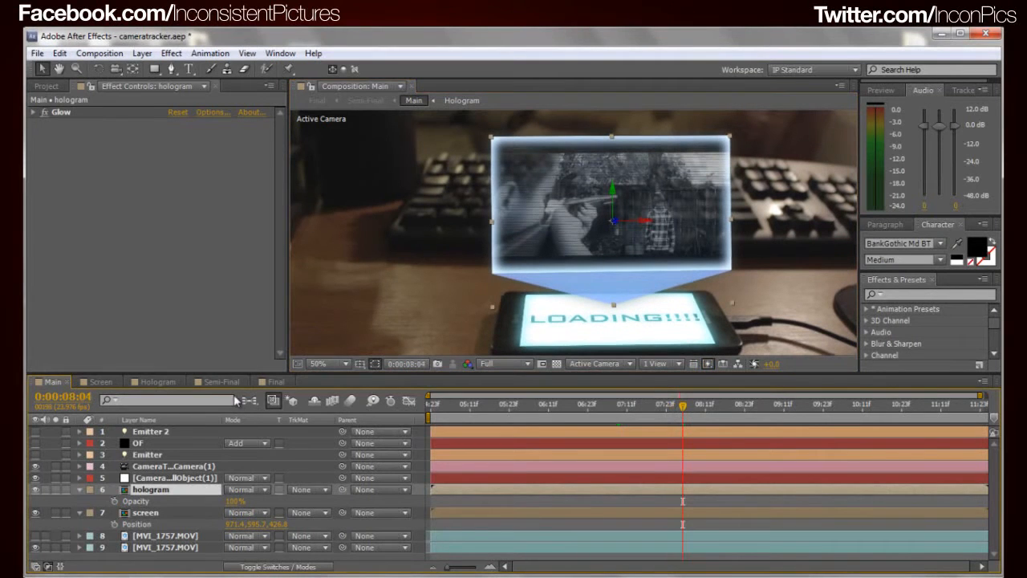
{"action": "left_click", "coordinate": [35, 466]}
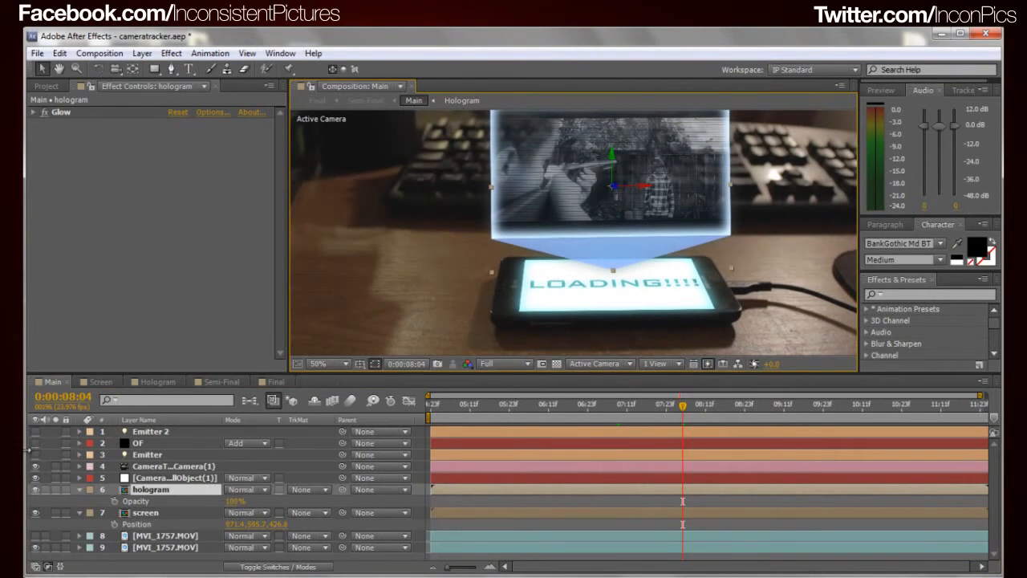
{"action": "left_click", "coordinate": [35, 454]}
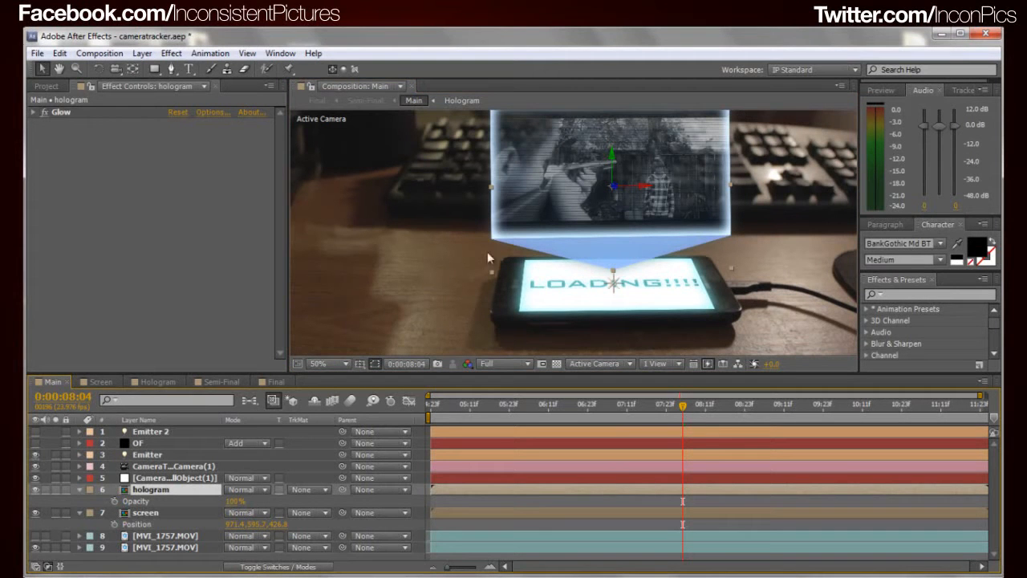
Compare the Emitter light's placement with the screen layer's by selecting each in turn
{"action": "left_click", "coordinate": [151, 433]}
{"action": "left_click", "coordinate": [147, 455]}
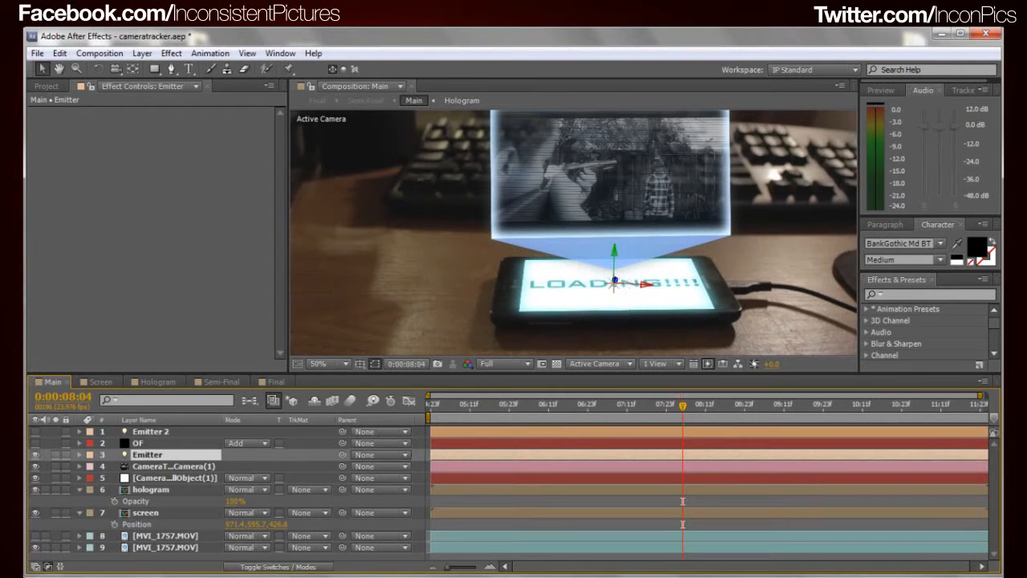
{"action": "left_click", "coordinate": [155, 514]}
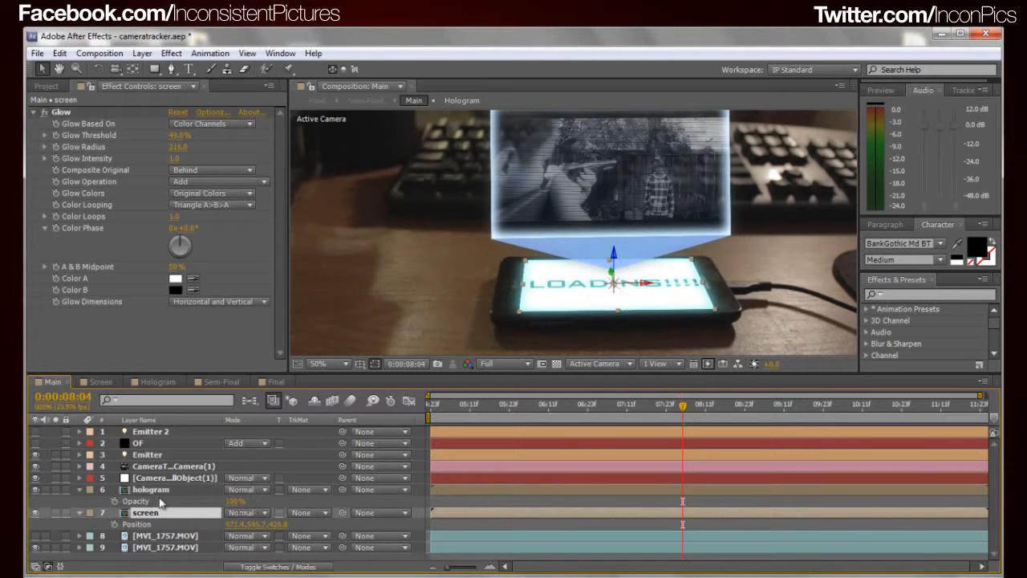
{"action": "left_click", "coordinate": [150, 455]}
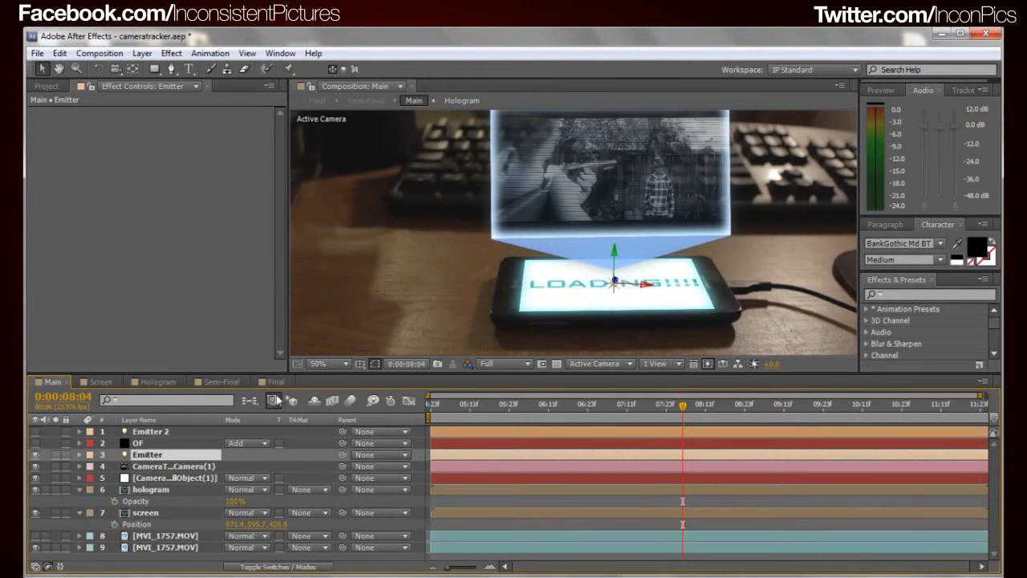
Make the Emitter 2 light at the hologram's upper edge visible and bring the hologram and phone into view
{"action": "left_click", "coordinate": [159, 433]}
{"action": "left_click", "coordinate": [34, 432]}
{"action": "left_click_drag", "start_coordinate": [614, 244], "coordinate": [566, 362]}
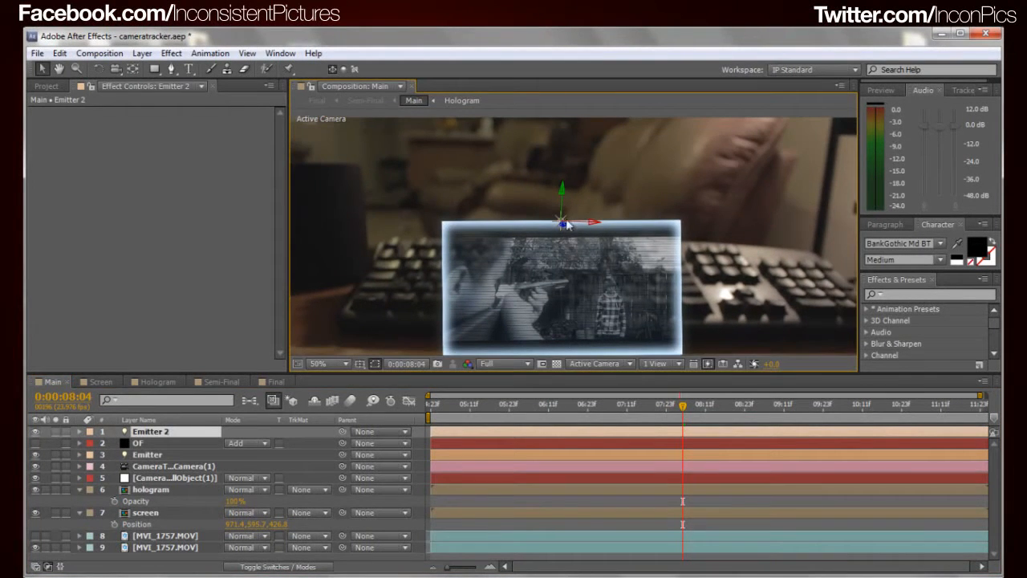
{"action": "left_click_drag", "start_coordinate": [400, 316], "coordinate": [458, 226]}
{"action": "left_click_drag", "start_coordinate": [576, 250], "coordinate": [552, 250]}
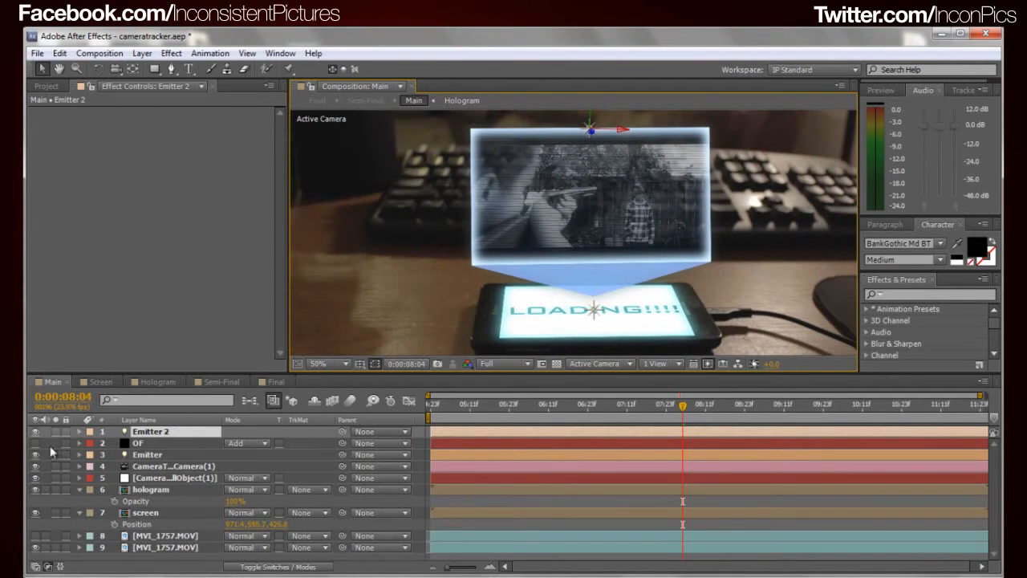
Make the OF layer visible and check its Optical Flares on both lights across the whole frame
{"action": "left_click", "coordinate": [139, 443]}
{"action": "left_click", "coordinate": [35, 443]}
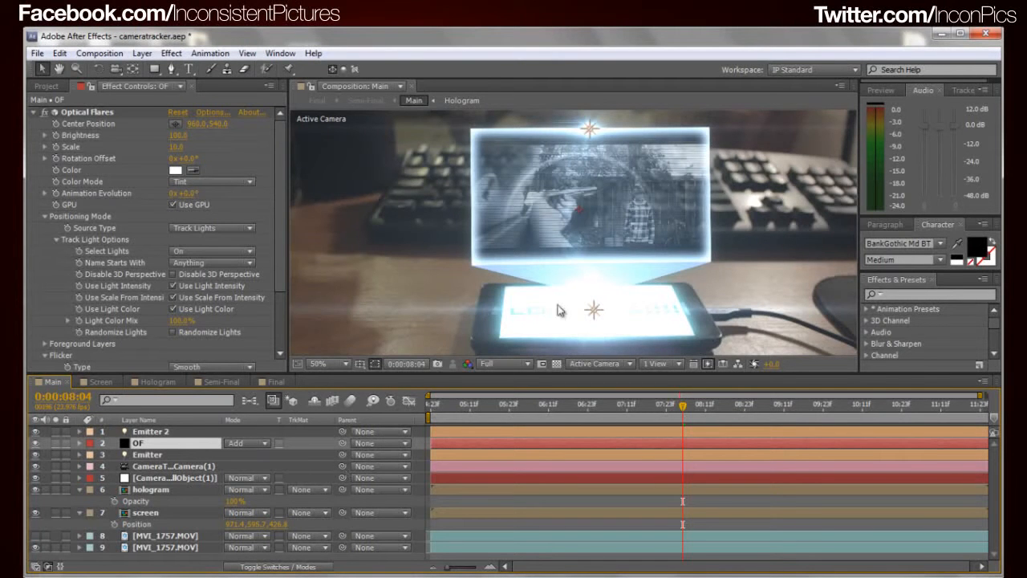
{"action": "scroll", "coordinate": [688, 247], "scroll_direction": "down", "scroll_amount": 1}
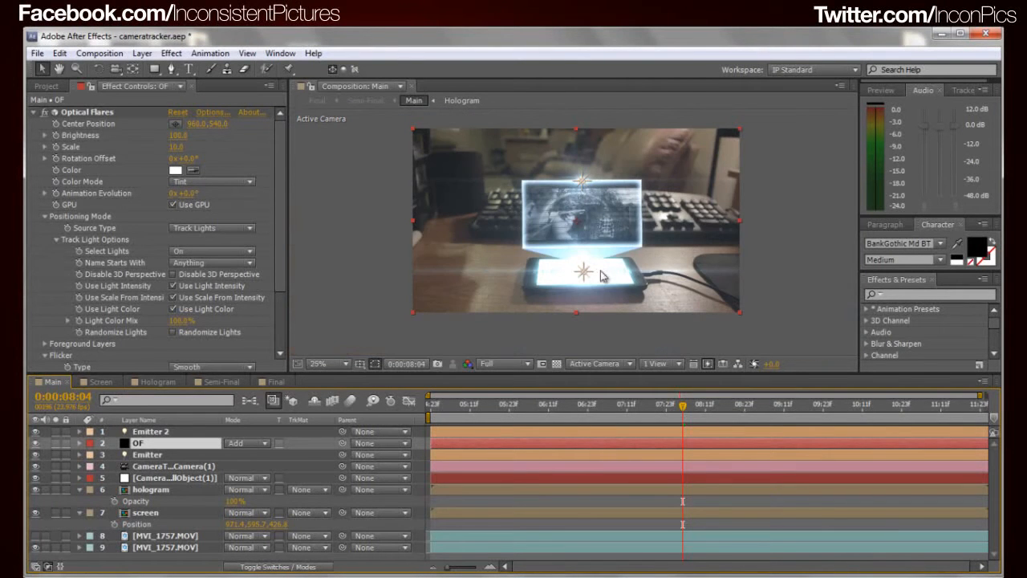
{"action": "left_click_drag", "start_coordinate": [597, 255], "coordinate": [587, 227]}
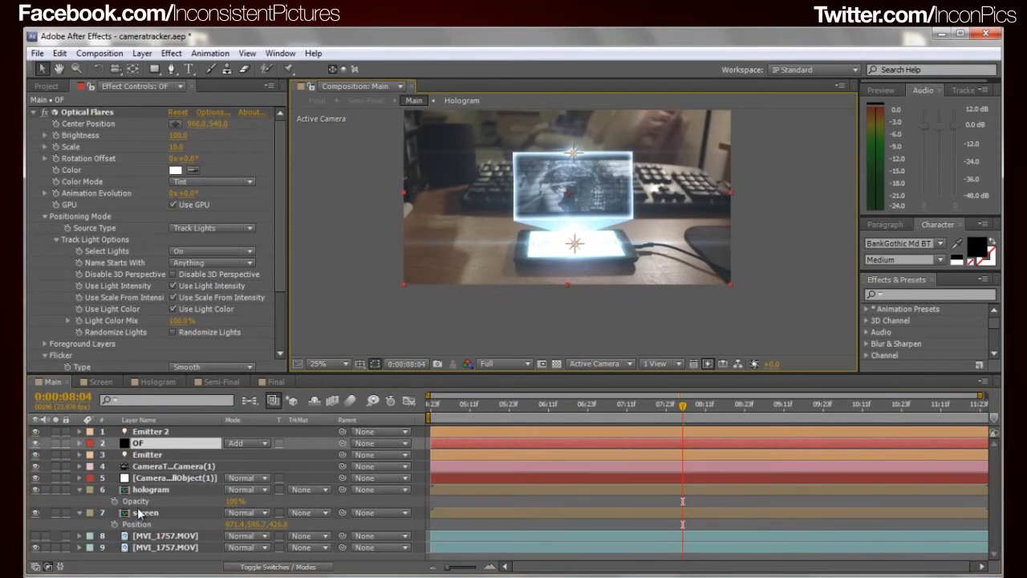
{"action": "mouse_move", "coordinate": [415, 287]}
{"action": "left_mouse_down"}
{"action": "mouse_move", "coordinate": [410, 313]}
{"action": "mouse_move", "coordinate": [424, 297]}
{"action": "left_mouse_up"}
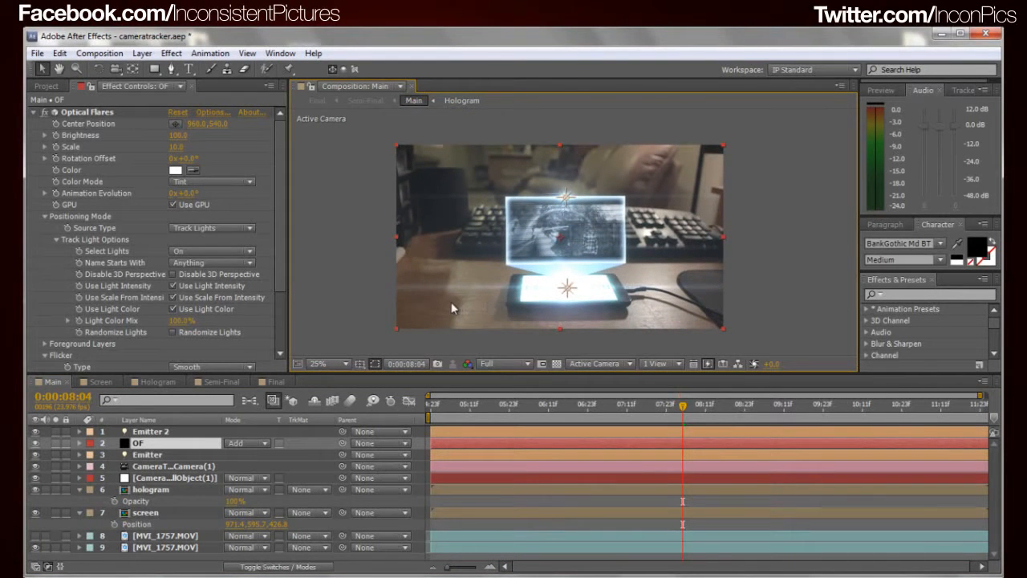
Enable the Curves effect on the lowest MVI_1757.MOV footage layer to darken the background
{"action": "left_click", "coordinate": [151, 549]}
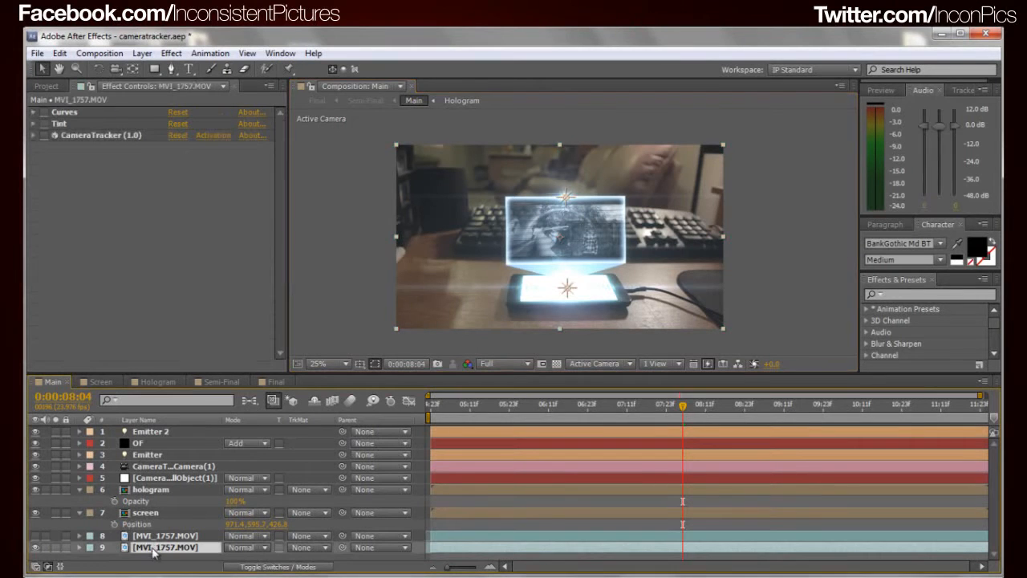
{"action": "left_click", "coordinate": [46, 120]}
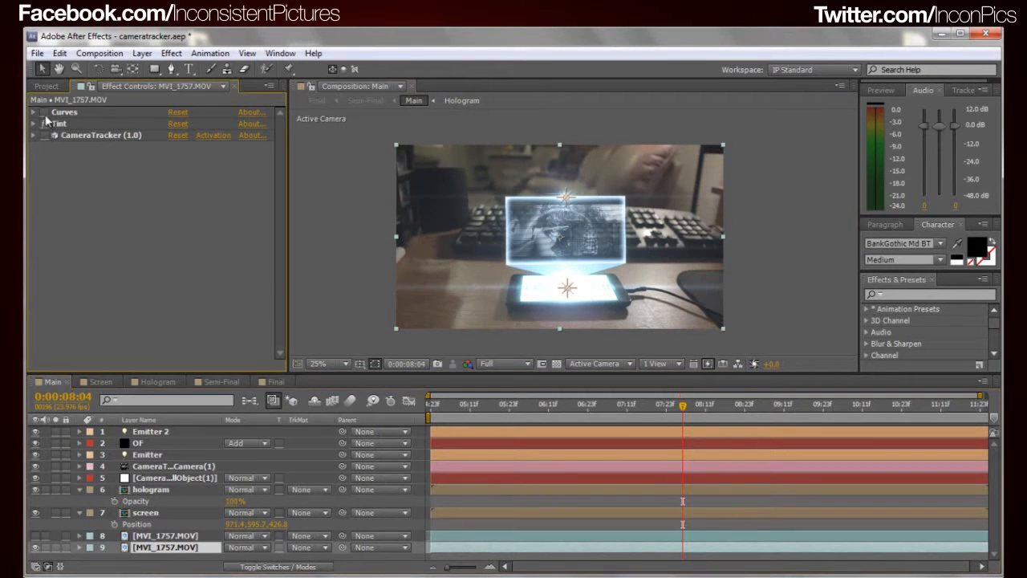
{"action": "left_click", "coordinate": [45, 113]}
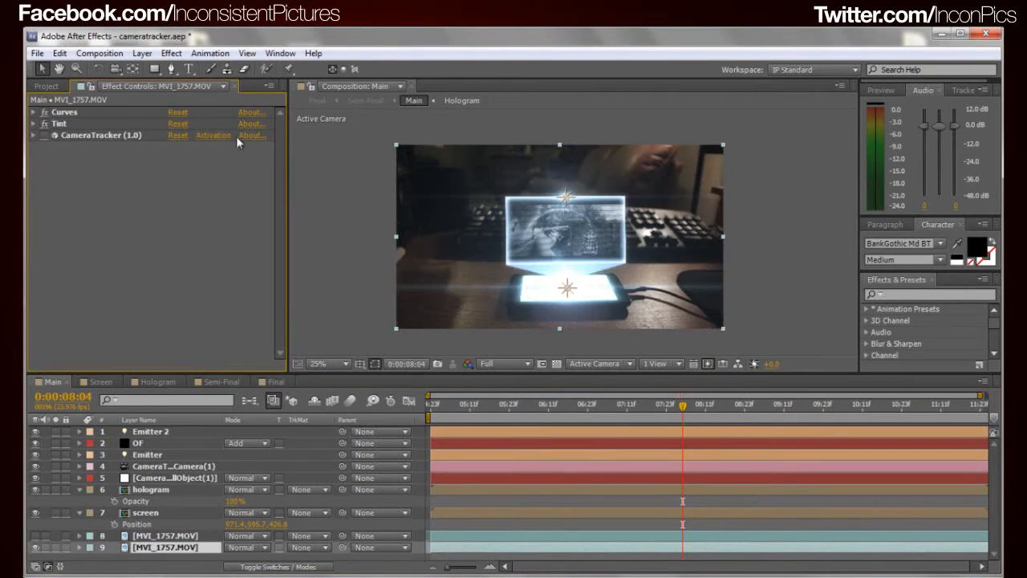
Compare the lowest MVI_1757.MOV footage layer without and with Curves, and examine its Tint settings
{"action": "left_click", "coordinate": [45, 112]}
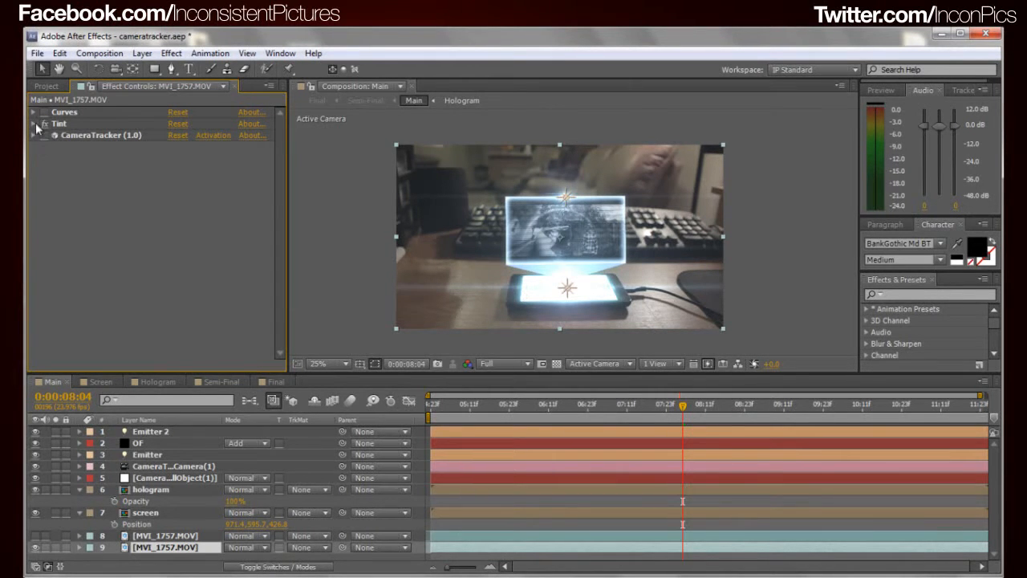
{"action": "left_click", "coordinate": [34, 124]}
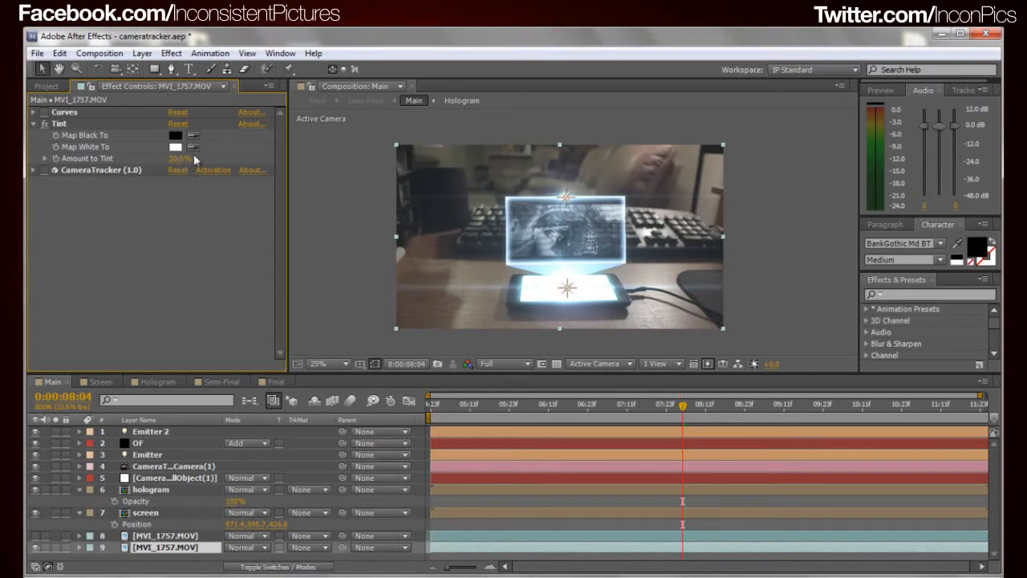
{"action": "left_click", "coordinate": [33, 124]}
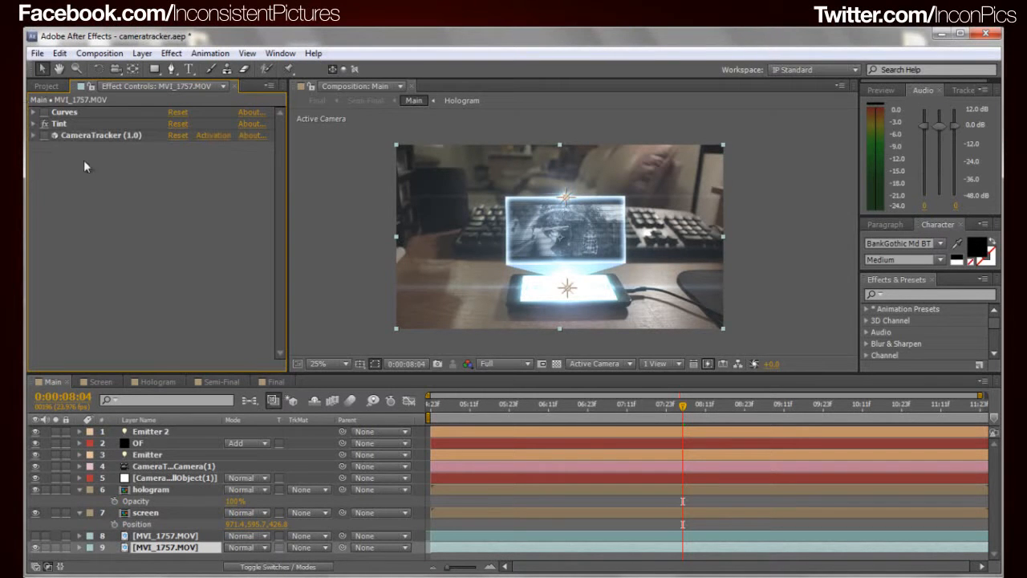
{"action": "left_click", "coordinate": [45, 112]}
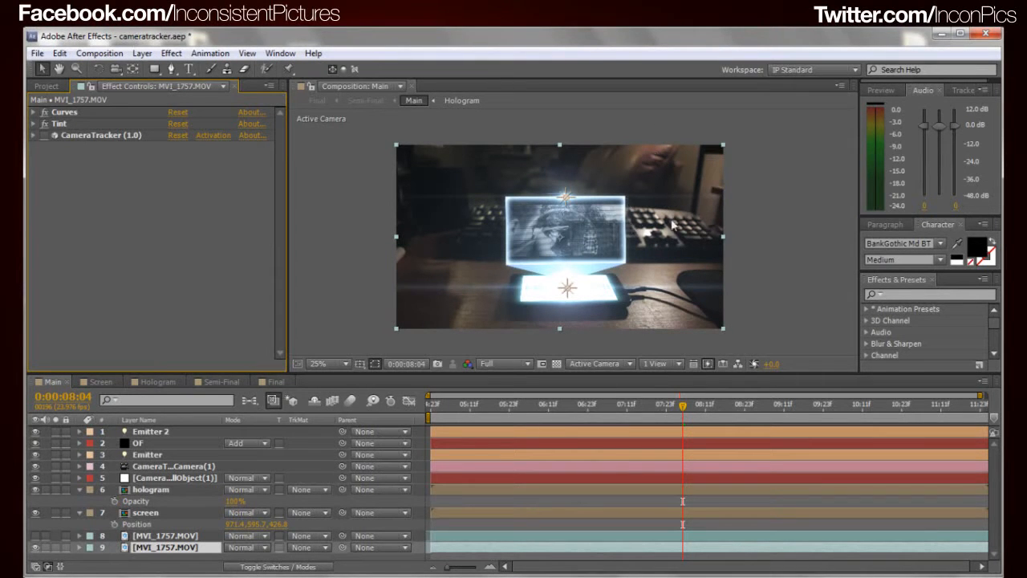
Examine the upper MVI_1757.MOV layer's elliptical mask and dark Tint by toggling both footage layers' visibility
{"action": "left_click", "coordinate": [169, 536]}
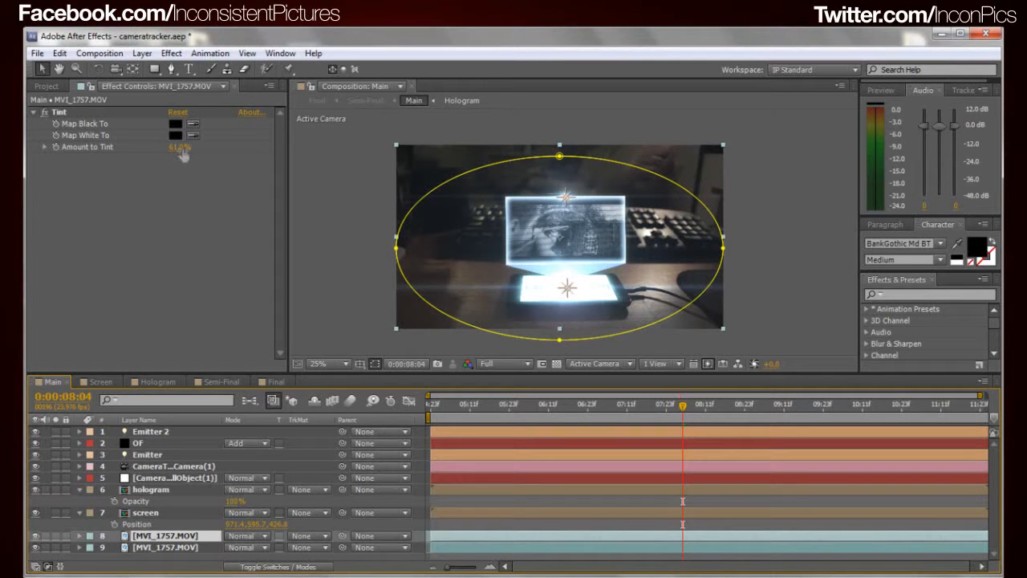
{"action": "left_click", "coordinate": [378, 238]}
{"action": "left_click", "coordinate": [36, 536]}
{"action": "left_click", "coordinate": [36, 548]}
{"action": "left_click", "coordinate": [35, 536]}
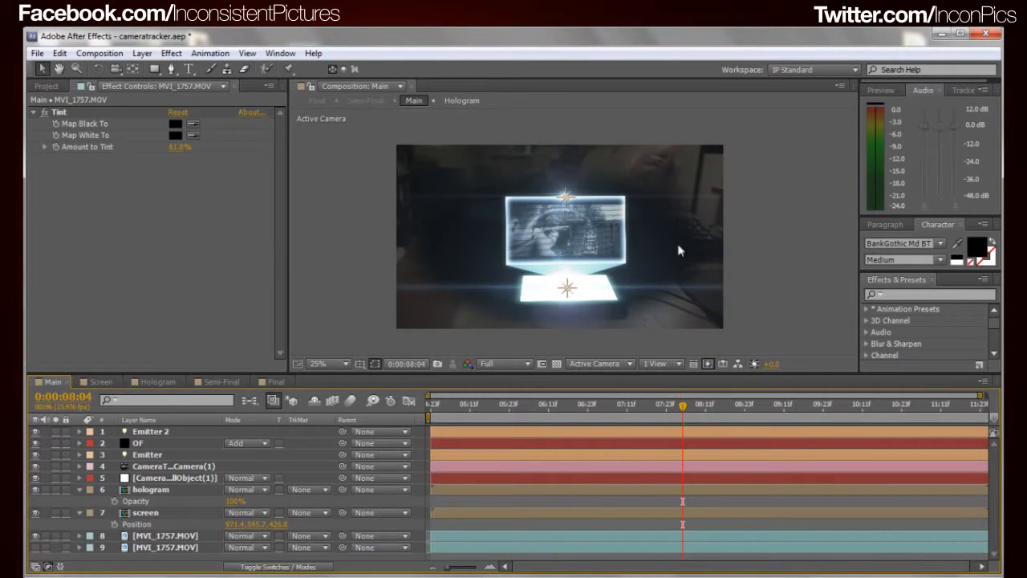
{"action": "left_click", "coordinate": [35, 547]}
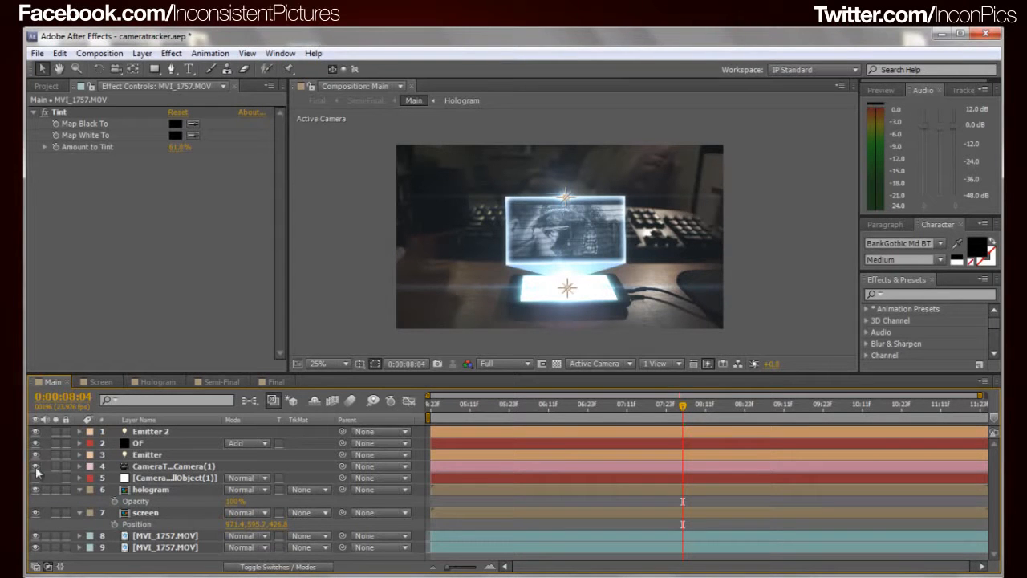
Try a white fill colour on the LOADING!!!! text in the Screen composition
{"action": "left_click", "coordinate": [147, 479]}
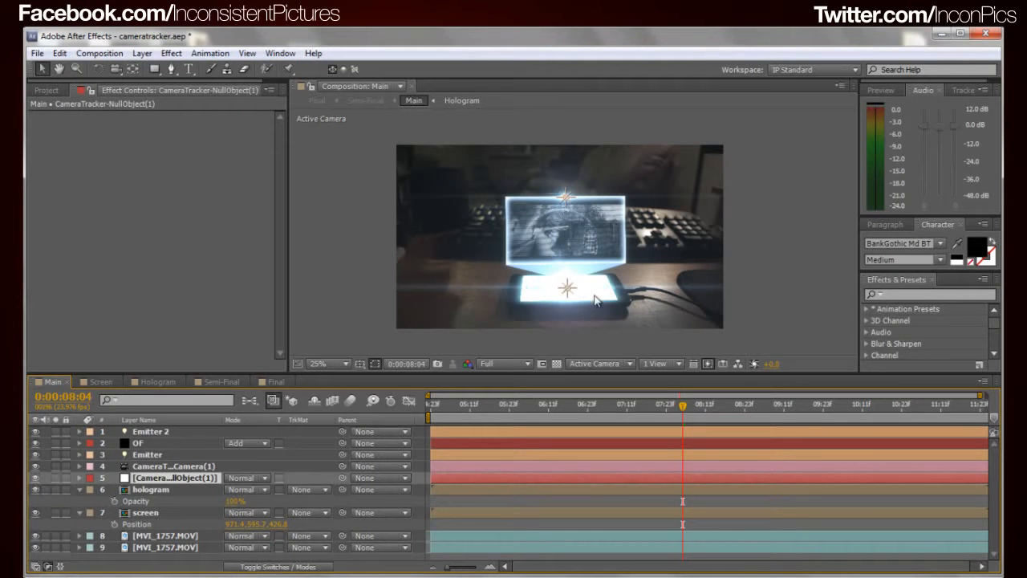
{"action": "left_click", "coordinate": [103, 382]}
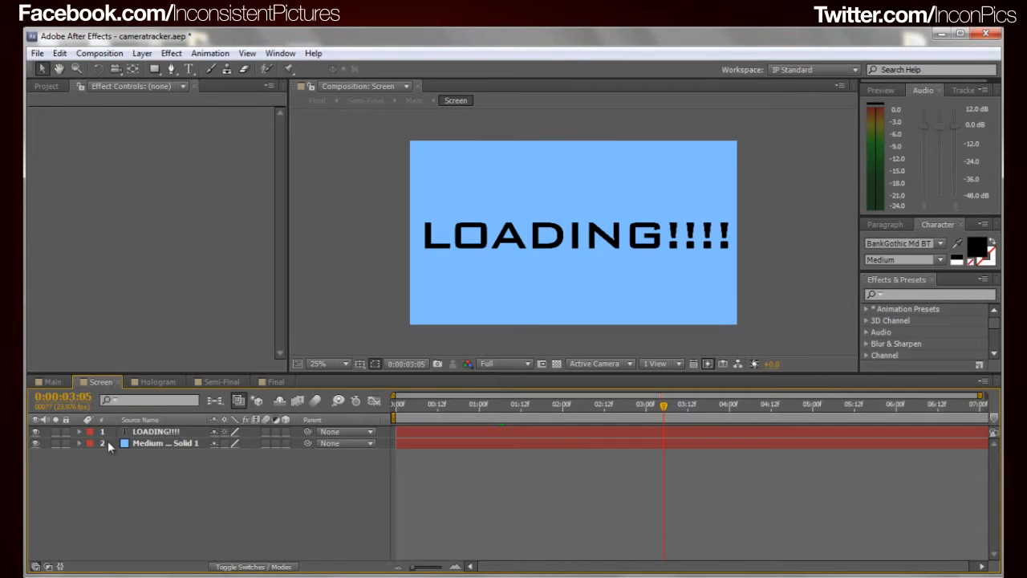
{"action": "left_click", "coordinate": [165, 432]}
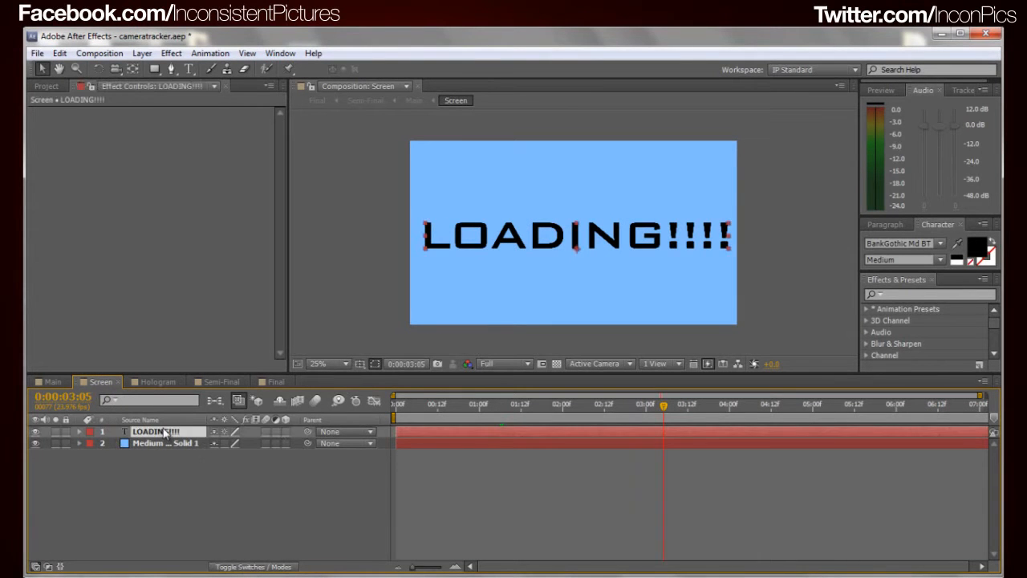
{"action": "left_click", "coordinate": [194, 471]}
{"action": "left_click", "coordinate": [169, 432]}
{"action": "left_click", "coordinate": [975, 250]}
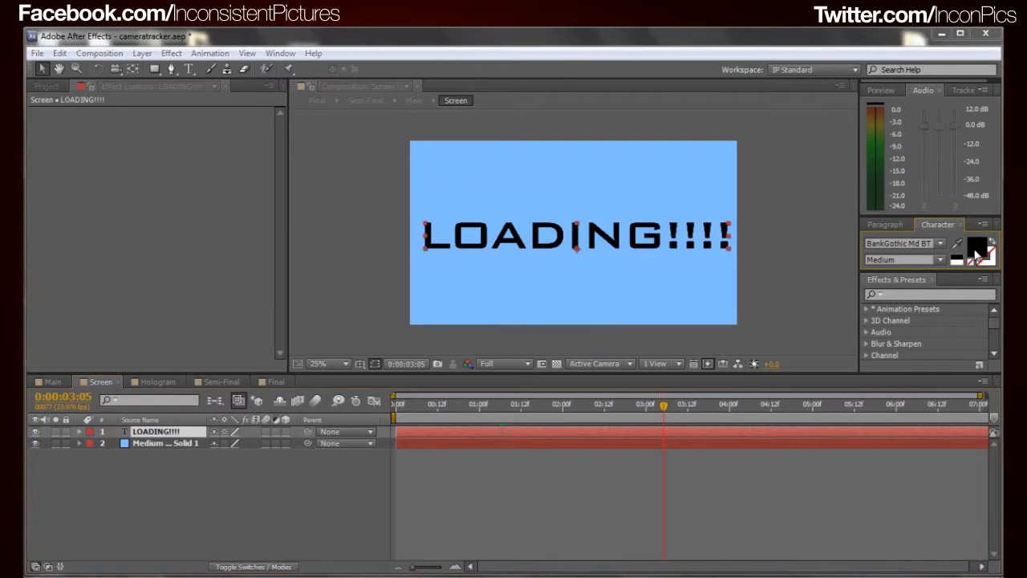
{"action": "left_click_drag", "start_coordinate": [513, 263], "coordinate": [407, 210]}
{"action": "left_click", "coordinate": [708, 216]}
Examine the LOADING text on the phone screen in Main against the Screen composition, moving the time to 0:00:08:17
{"action": "left_click", "coordinate": [64, 382]}
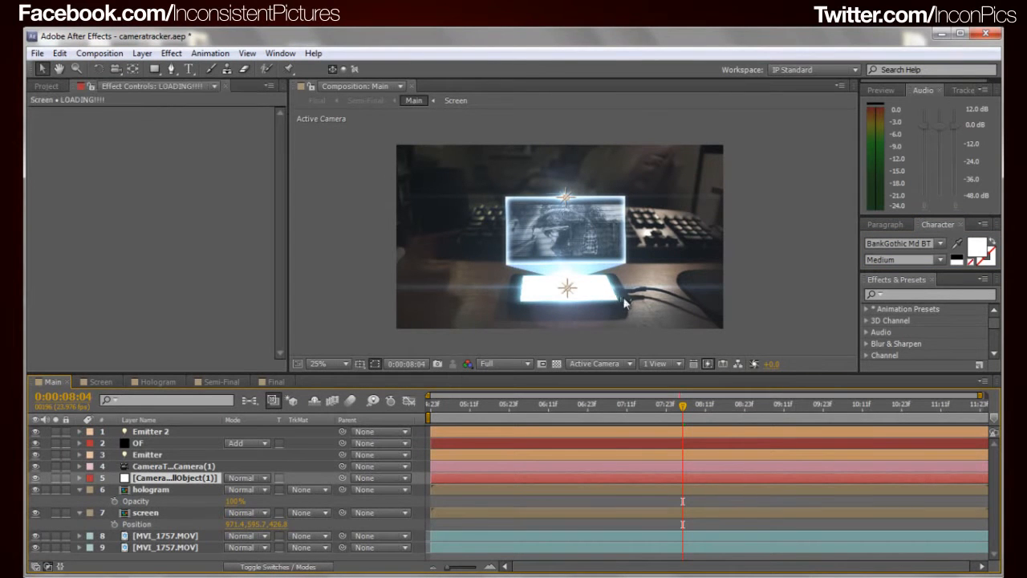
{"action": "scroll", "coordinate": [612, 295], "scroll_direction": "up", "scroll_amount": 3}
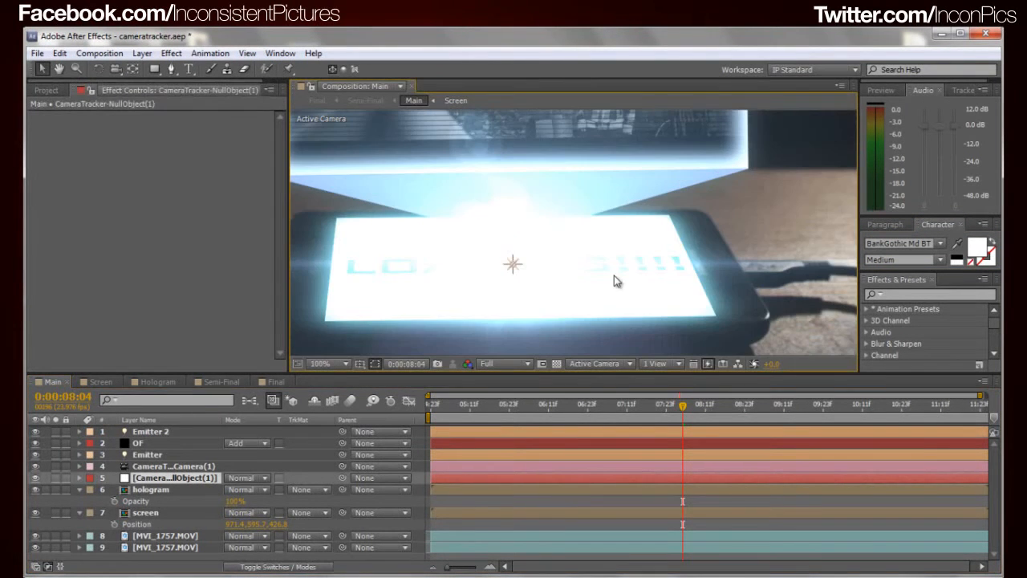
{"action": "scroll", "coordinate": [614, 275], "scroll_direction": "down", "scroll_amount": 1}
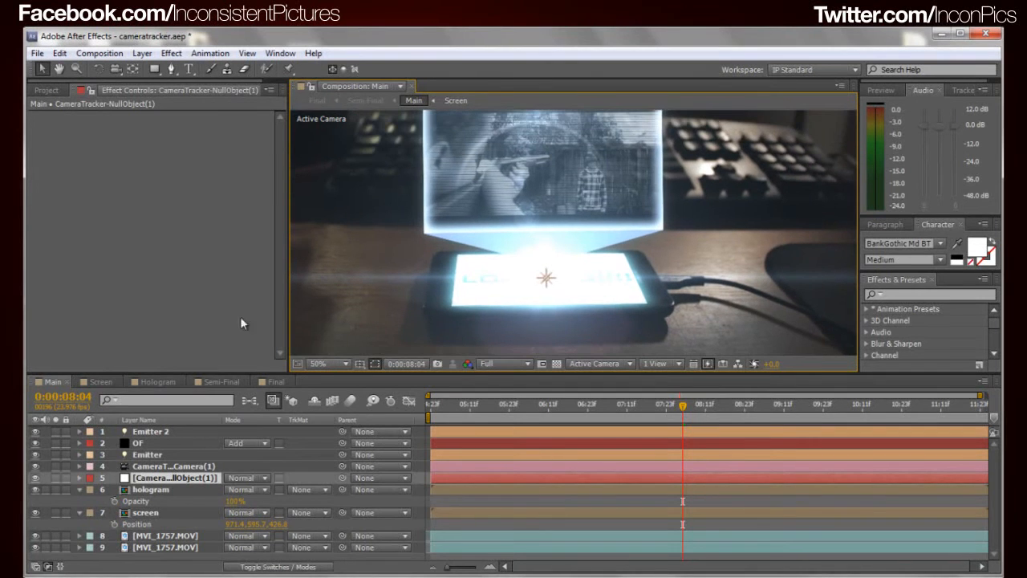
{"action": "left_click", "coordinate": [100, 381]}
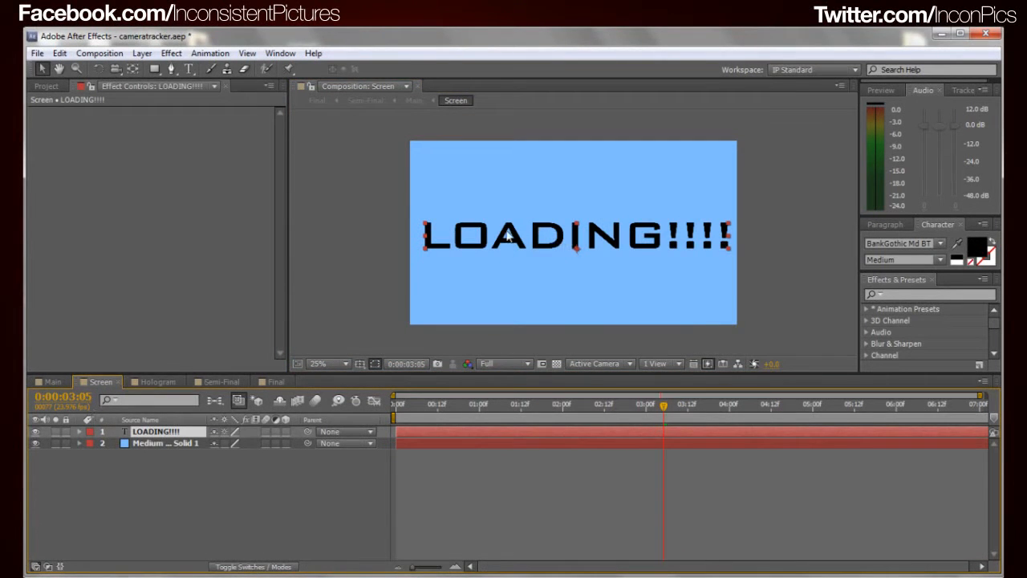
{"action": "left_click", "coordinate": [52, 382]}
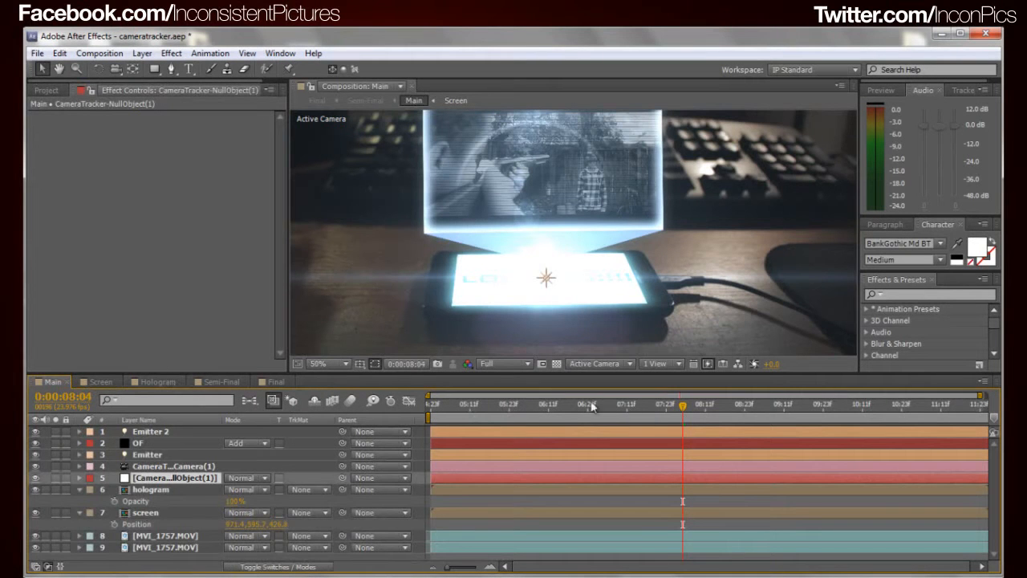
{"action": "left_click_drag", "start_coordinate": [678, 412], "coordinate": [724, 413]}
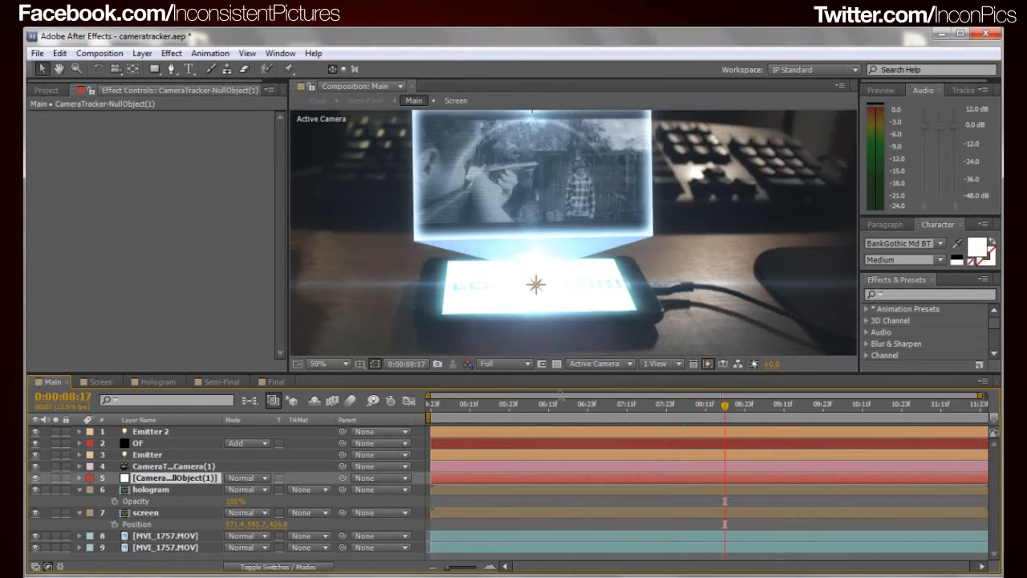
Select the Venetian Blinds effect of the Lemon Shooter FINAL.flv layer in the Hologram composition and examine its scan lines
{"action": "left_click", "coordinate": [164, 382]}
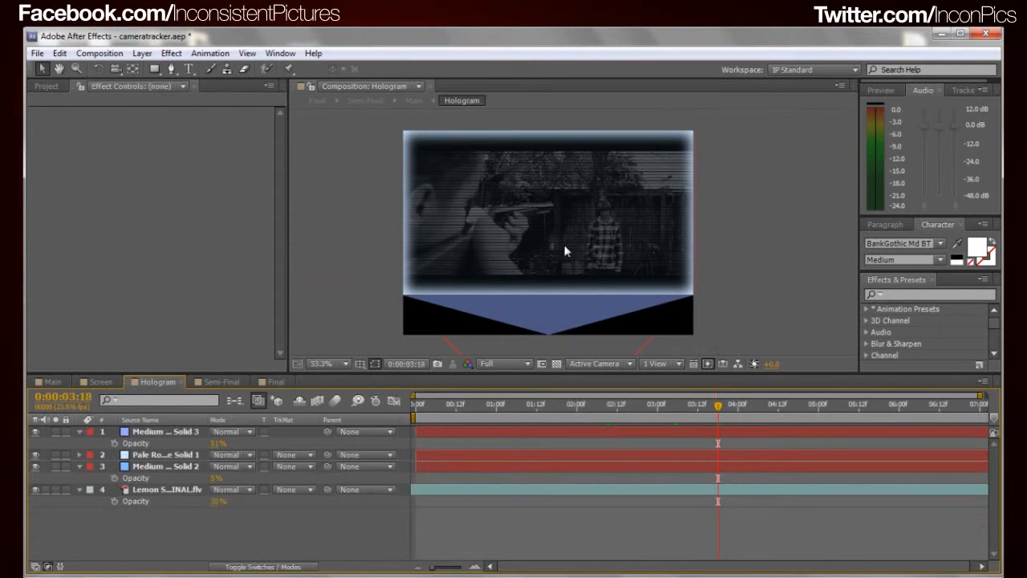
{"action": "left_click", "coordinate": [159, 488]}
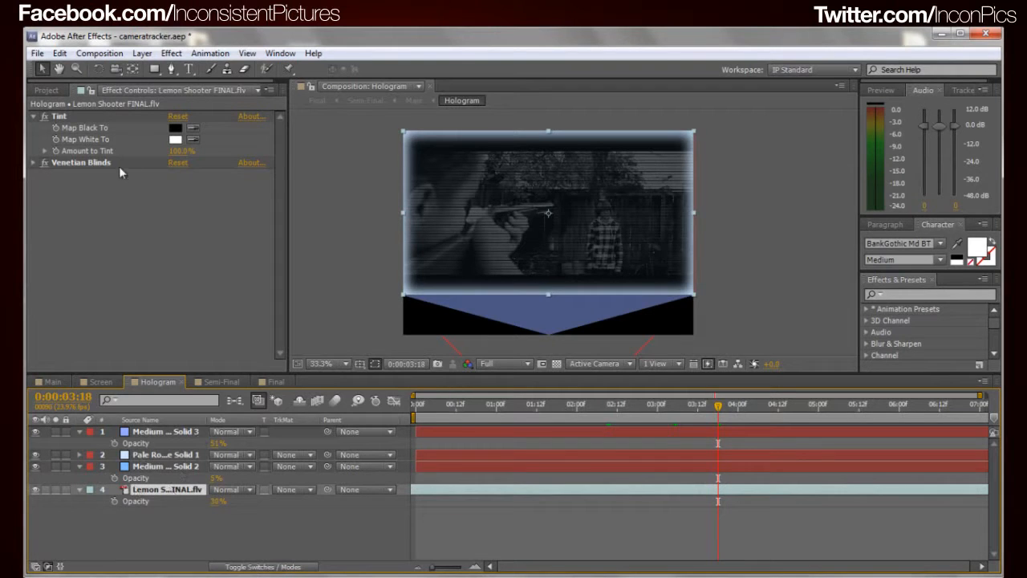
{"action": "scroll", "coordinate": [576, 191], "scroll_direction": "up", "scroll_amount": 3}
{"action": "left_click_drag", "start_coordinate": [573, 202], "coordinate": [571, 254]}
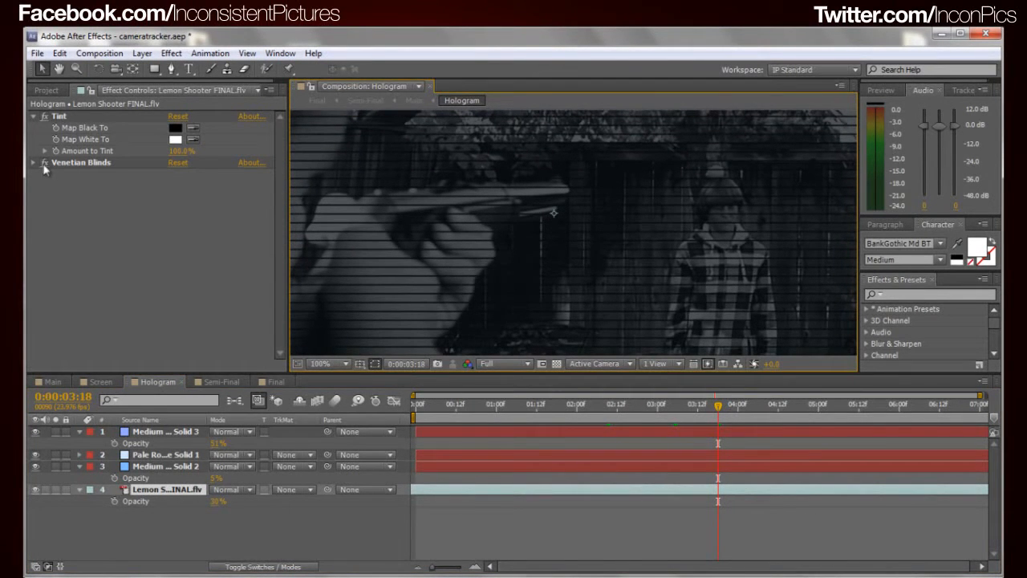
{"action": "left_click", "coordinate": [70, 164]}
Look through the available effects for Venetian Blinds without adding another one to the Lemon Shooter layer
{"action": "right_click", "coordinate": [381, 337]}
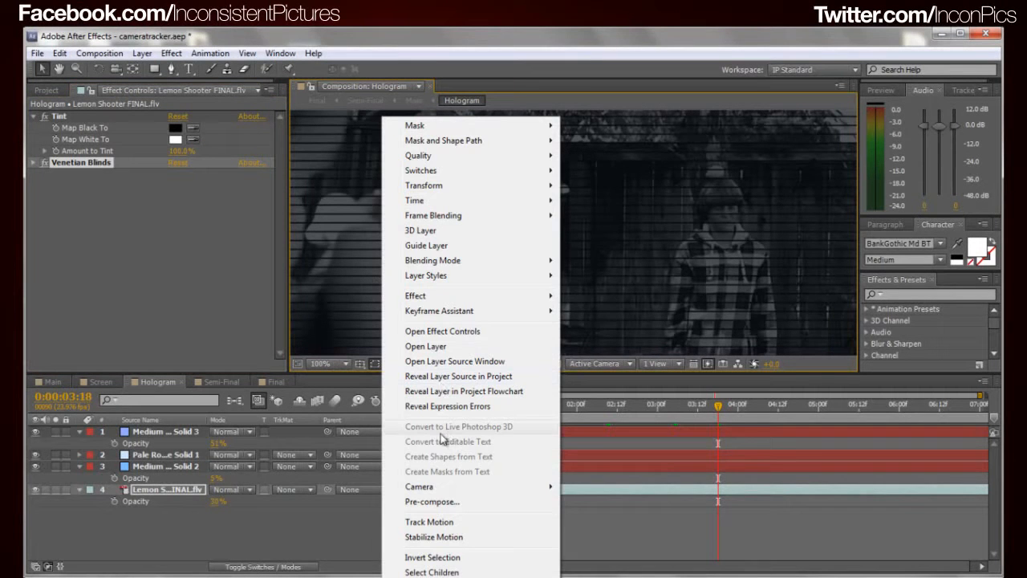
{"action": "mouse_move", "coordinate": [451, 303]}
{"action": "mouse_move", "coordinate": [642, 577]}
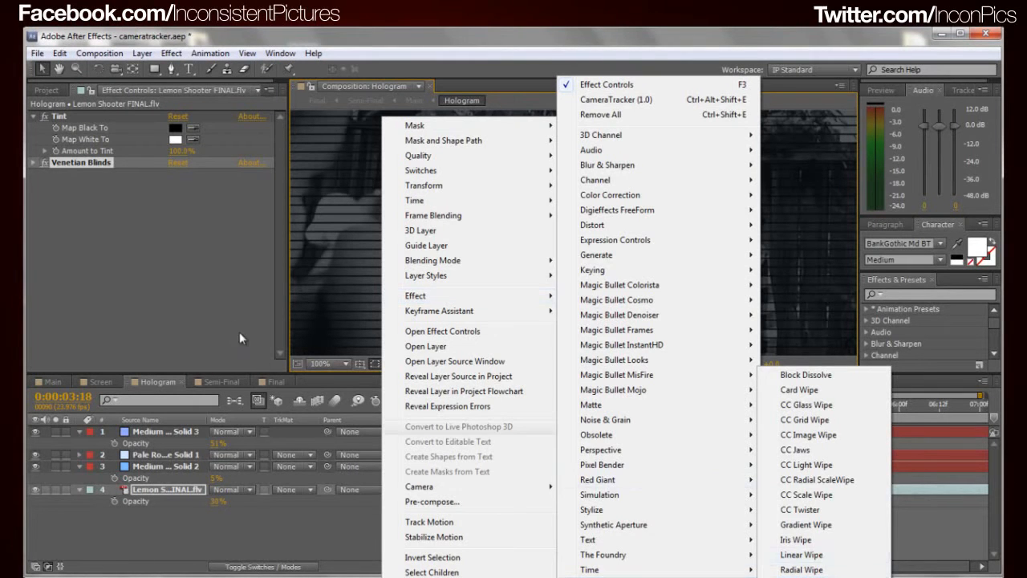
{"action": "left_click", "coordinate": [140, 249]}
{"action": "left_click", "coordinate": [66, 167]}
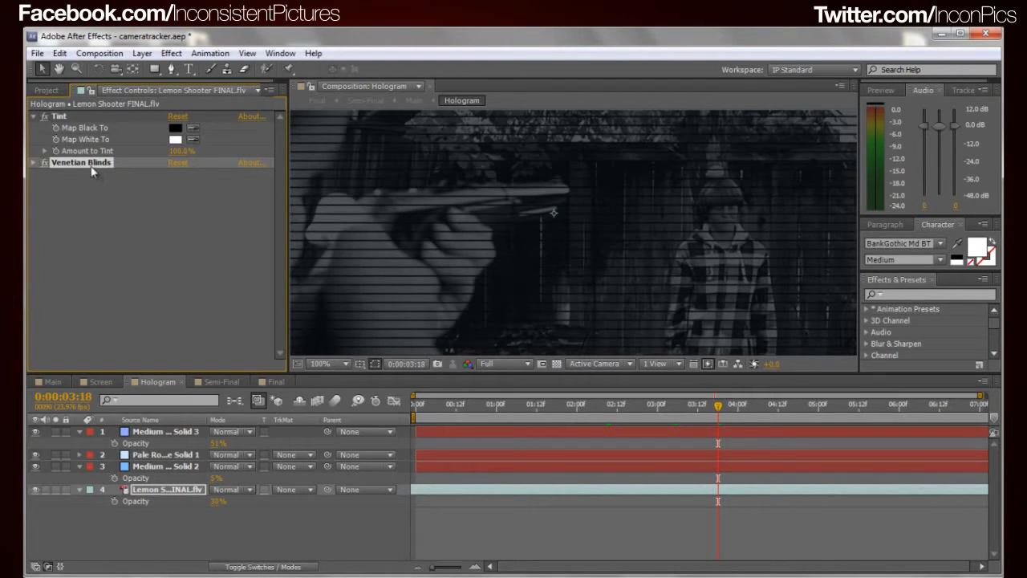
Try other Direction angles on the Lemon Shooter layer's Venetian Blinds effect
{"action": "left_click", "coordinate": [34, 163]}
{"action": "left_click_drag", "start_coordinate": [177, 178], "coordinate": [201, 185]}
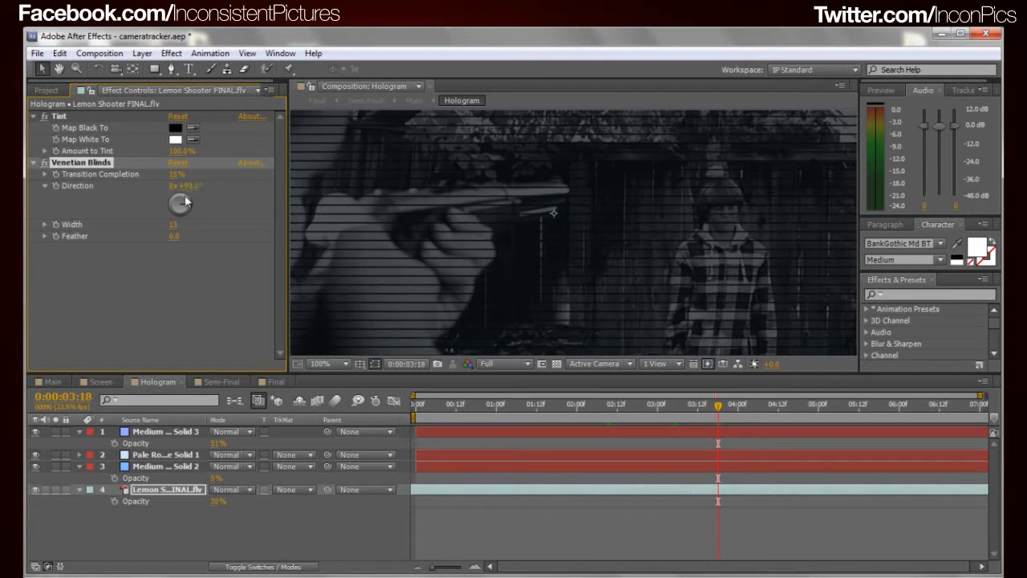
{"action": "left_click_drag", "start_coordinate": [192, 186], "coordinate": [240, 197]}
{"action": "scroll", "coordinate": [462, 193], "scroll_direction": "down", "scroll_amount": 2}
{"action": "key", "text": "ctrl+z"}
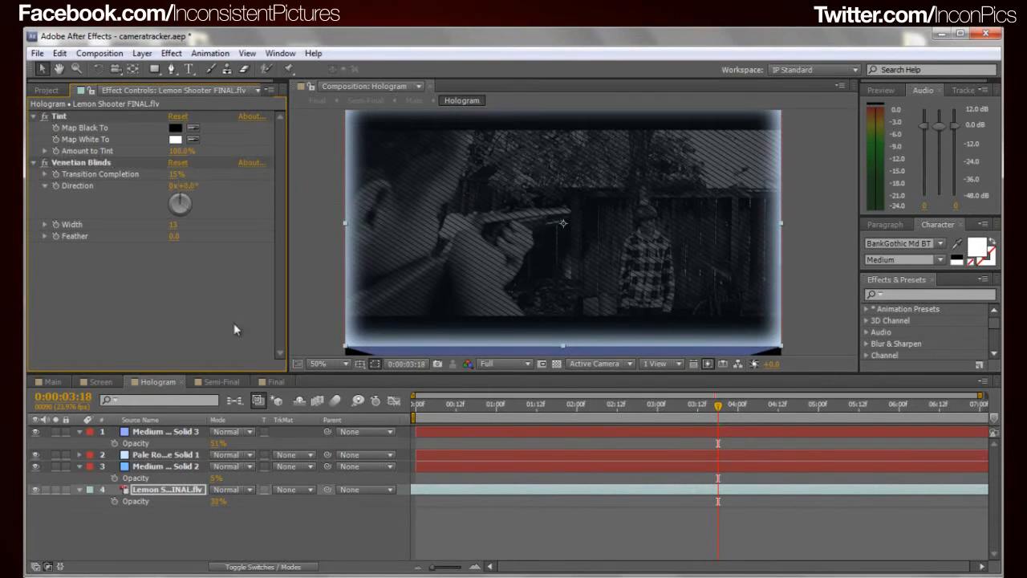
Set the Venetian Blinds Direction to 90° for horizontal scan lines
{"action": "left_click", "coordinate": [187, 185]}
{"action": "type", "text": "90"}
{"action": "key", "text": "Return"}
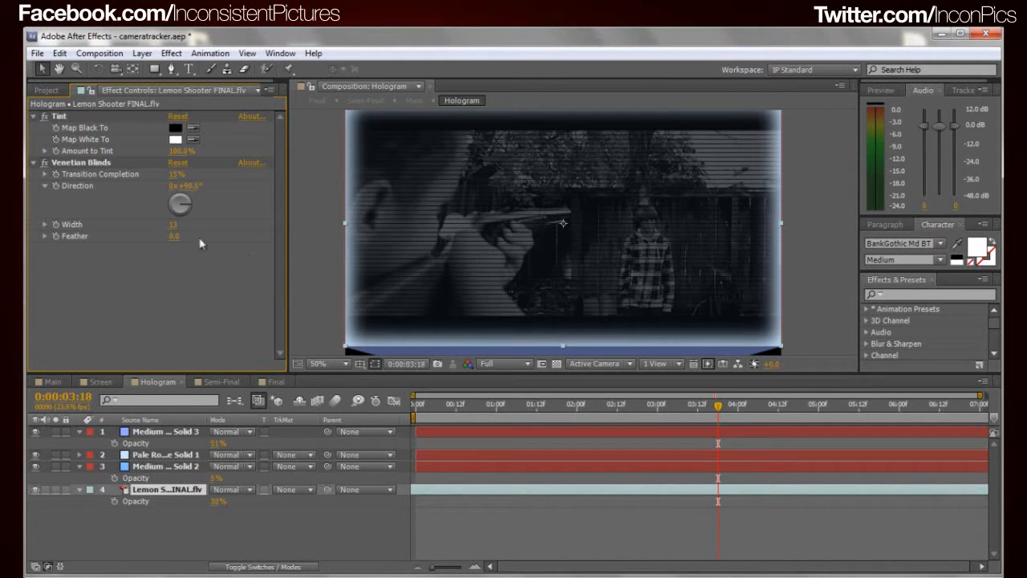
Try feathering the Venetian Blinds scan lines on the Lemon Shooter layer
{"action": "scroll", "coordinate": [570, 222], "scroll_direction": "up", "scroll_amount": 2}
{"action": "left_click_drag", "start_coordinate": [172, 240], "coordinate": [178, 235]}
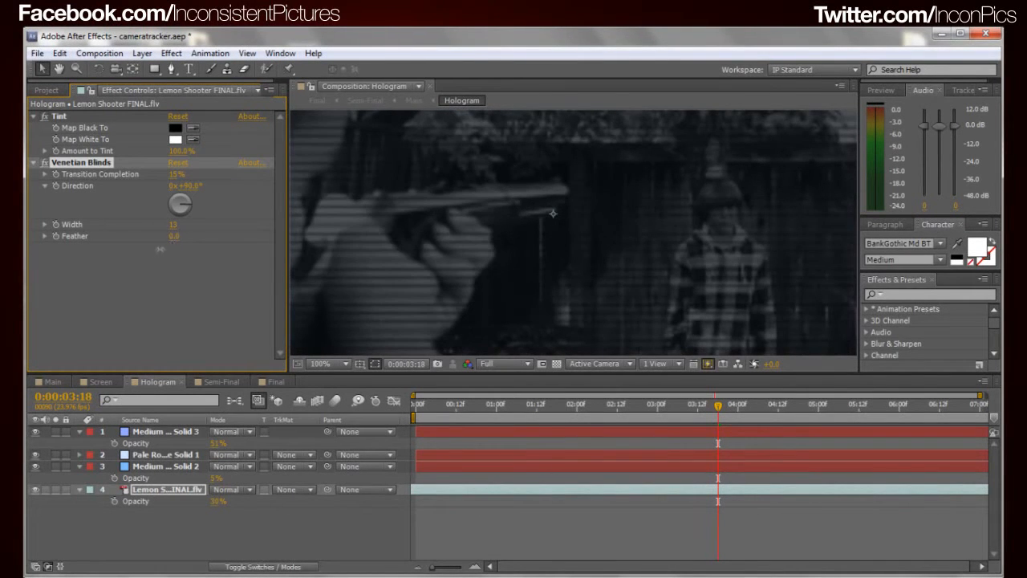
{"action": "left_click", "coordinate": [162, 263]}
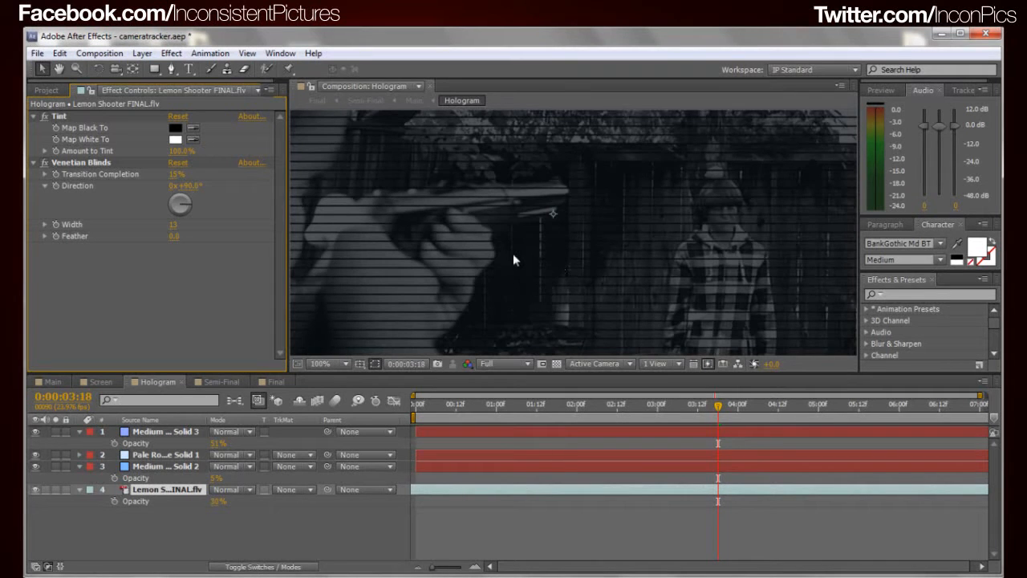
Try different Venetian Blinds widths on the Lemon Shooter layer, ending at 17
{"action": "scroll", "coordinate": [514, 260], "scroll_direction": "down", "scroll_amount": 2}
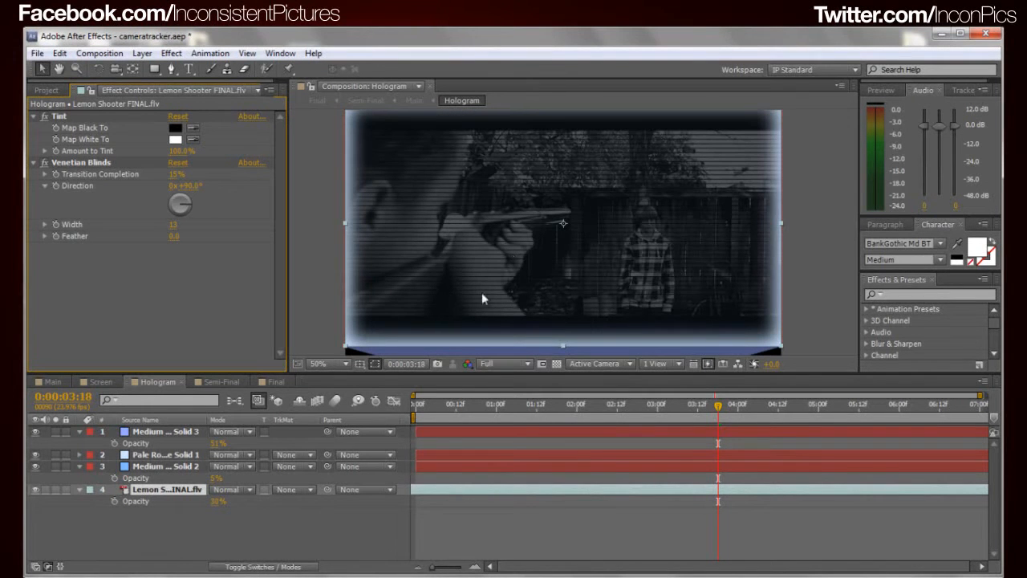
{"action": "left_click", "coordinate": [173, 224]}
{"action": "key", "text": "Down"}
{"action": "key", "text": "Down"}
{"action": "key", "text": "Down"}
{"action": "key", "text": "Up"}
{"action": "key", "text": "Up"}
{"action": "key", "text": "Up"}
{"action": "key", "text": "Up"}
{"action": "key", "text": "Up"}
{"action": "key", "text": "Up"}
{"action": "key", "text": "Up"}
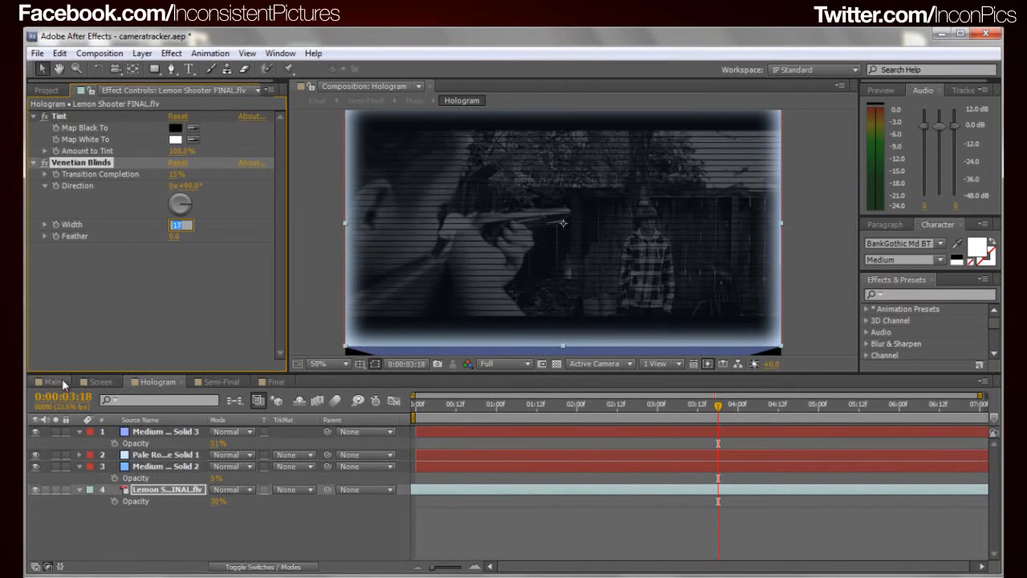
Examine the hologram's scan lines up close and in the wider frame of the Main composition, returning to Hologram
{"action": "left_click", "coordinate": [68, 380]}
{"action": "scroll", "coordinate": [531, 230], "scroll_direction": "up", "scroll_amount": 4}
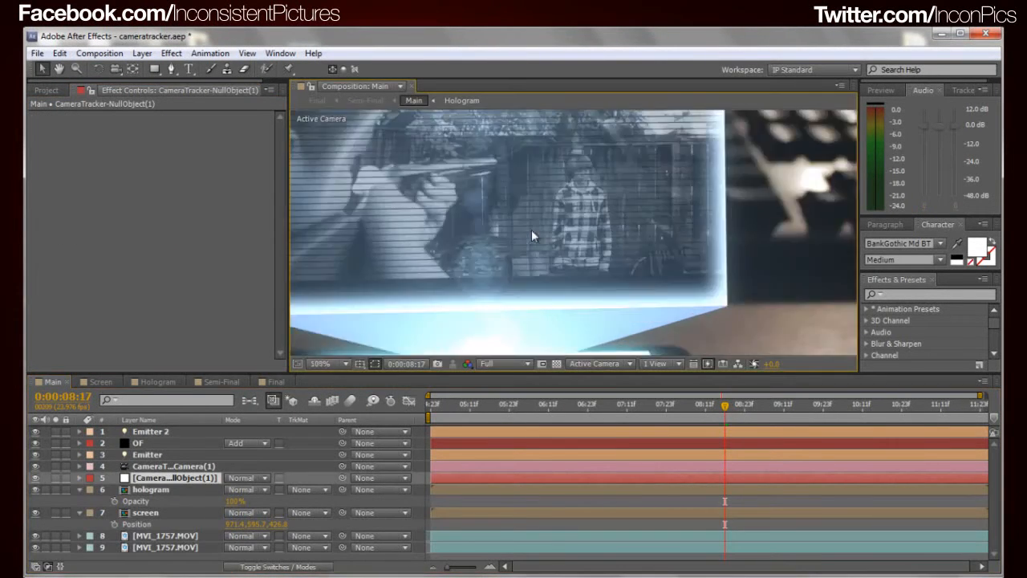
{"action": "scroll", "coordinate": [553, 221], "scroll_direction": "down", "scroll_amount": 4}
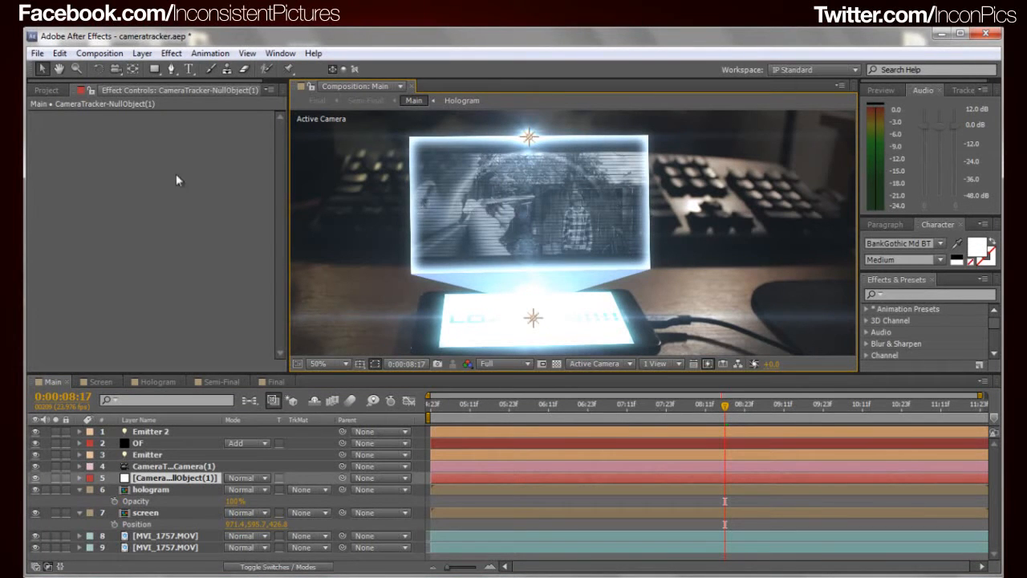
{"action": "left_click", "coordinate": [165, 382]}
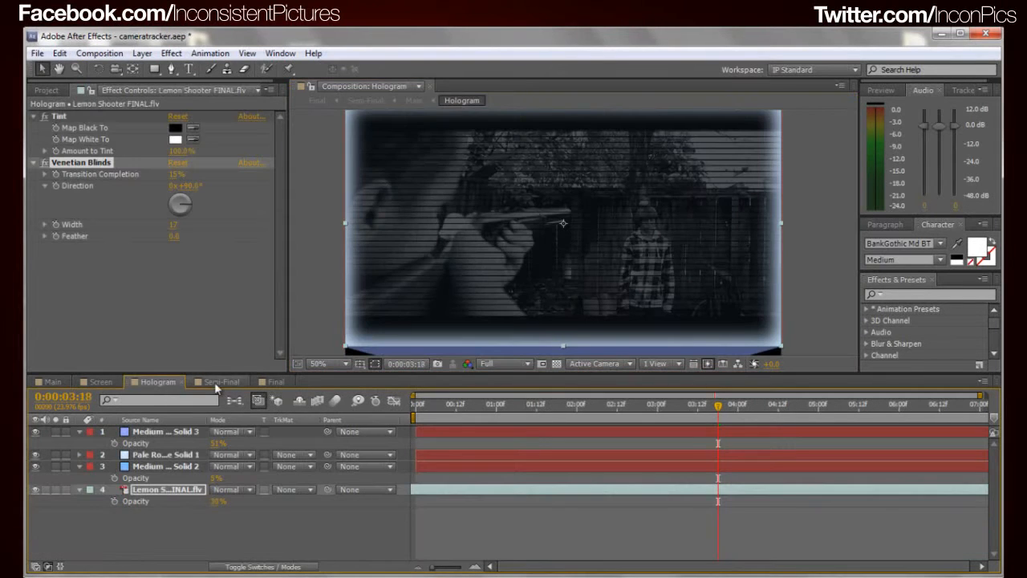
Set the Lemon Shooter layer's Venetian Blinds Width to 13 and the opacity of Medium Royal Blue Solid 2 to 19%
{"action": "left_click", "coordinate": [210, 287]}
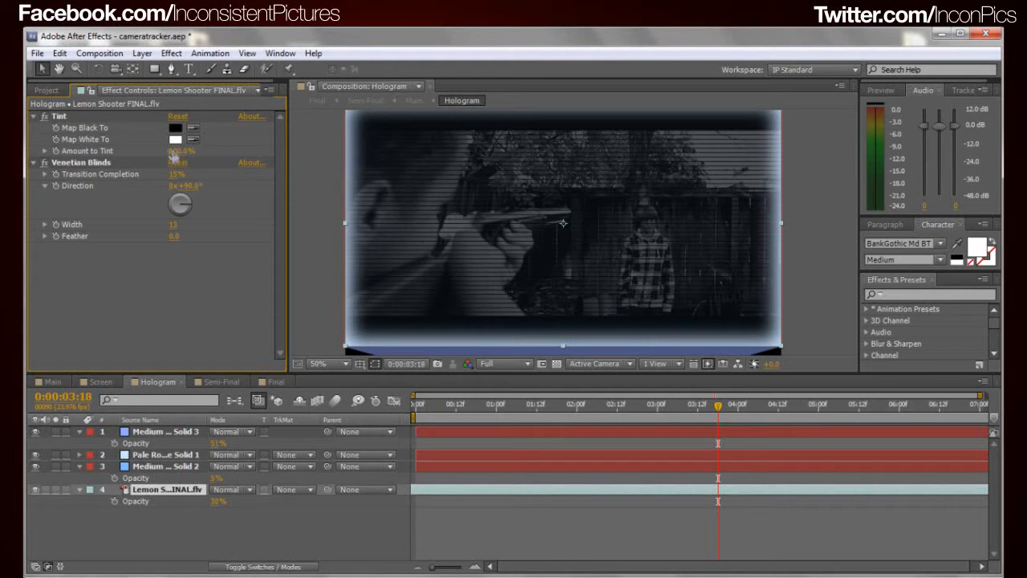
{"action": "left_click", "coordinate": [146, 468]}
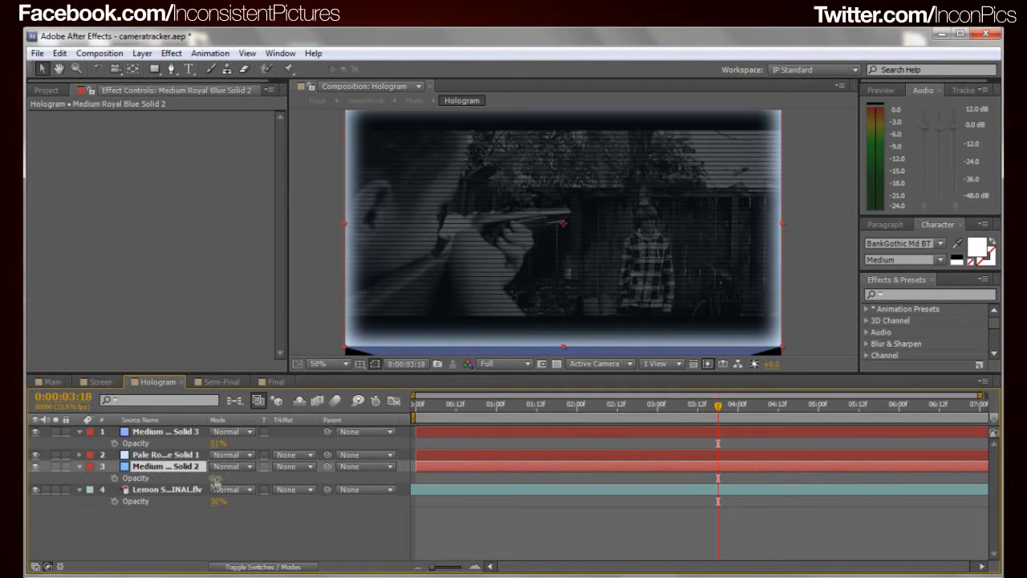
{"action": "mouse_move", "coordinate": [215, 480]}
{"action": "left_mouse_down"}
{"action": "mouse_move", "coordinate": [250, 478]}
{"action": "mouse_move", "coordinate": [235, 478]}
{"action": "left_mouse_up"}
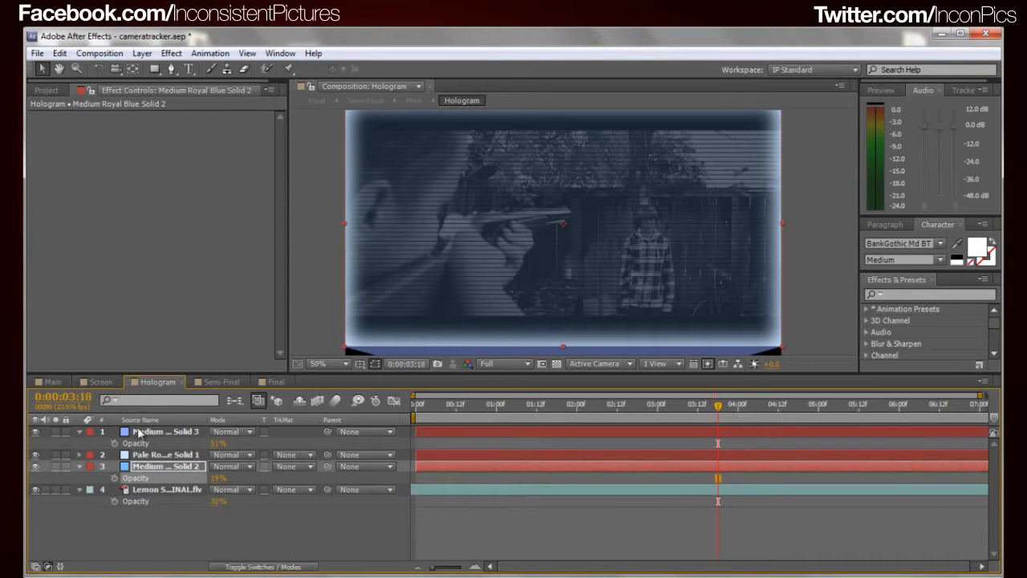
Examine the hologram's stronger blue tint in Main and look through the Screen, Hologram and Semi-Final compositions
{"action": "left_click", "coordinate": [56, 383]}
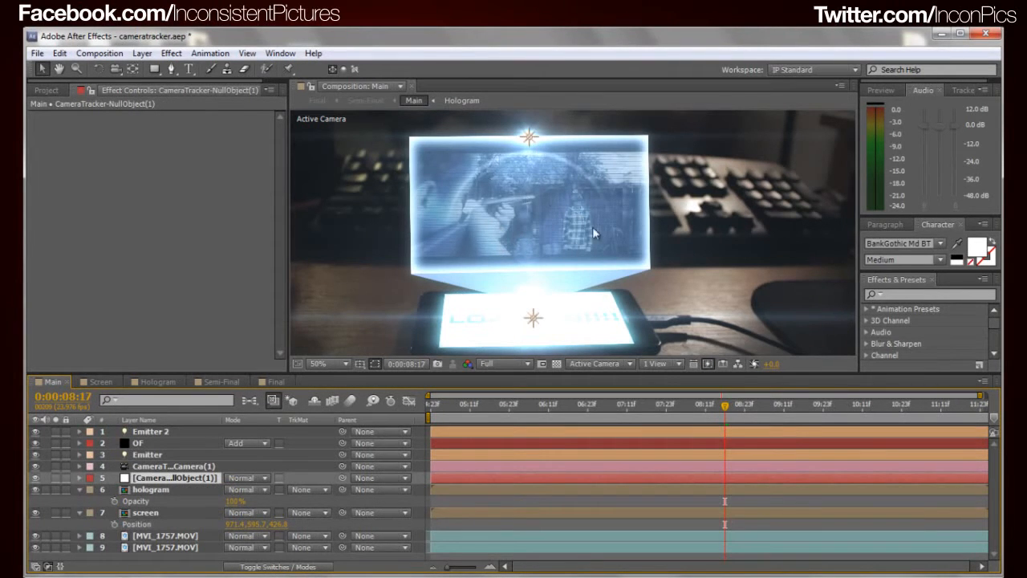
{"action": "left_click_drag", "start_coordinate": [551, 155], "coordinate": [551, 213]}
{"action": "left_click", "coordinate": [530, 197]}
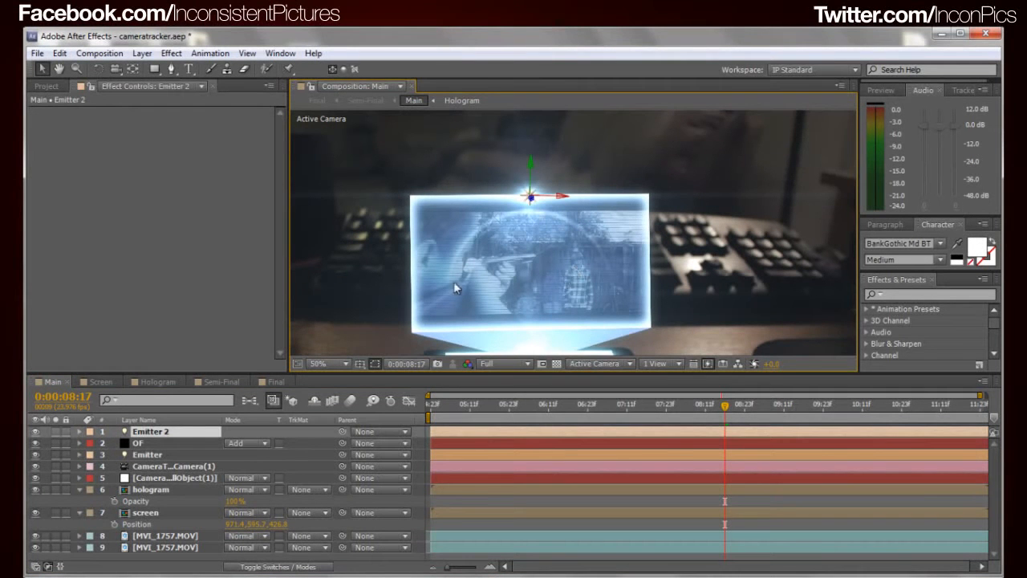
{"action": "left_click", "coordinate": [172, 384]}
{"action": "left_click", "coordinate": [102, 384]}
{"action": "left_click", "coordinate": [58, 384]}
{"action": "left_click", "coordinate": [159, 382]}
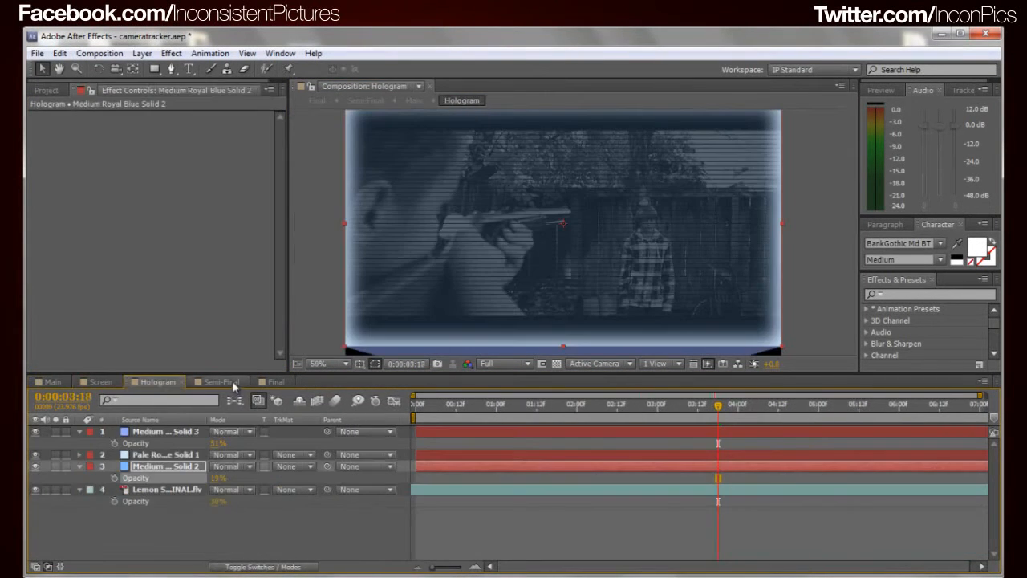
{"action": "left_click", "coordinate": [67, 382]}
{"action": "left_click", "coordinate": [101, 382]}
{"action": "left_click", "coordinate": [178, 381]}
{"action": "left_click", "coordinate": [223, 382]}
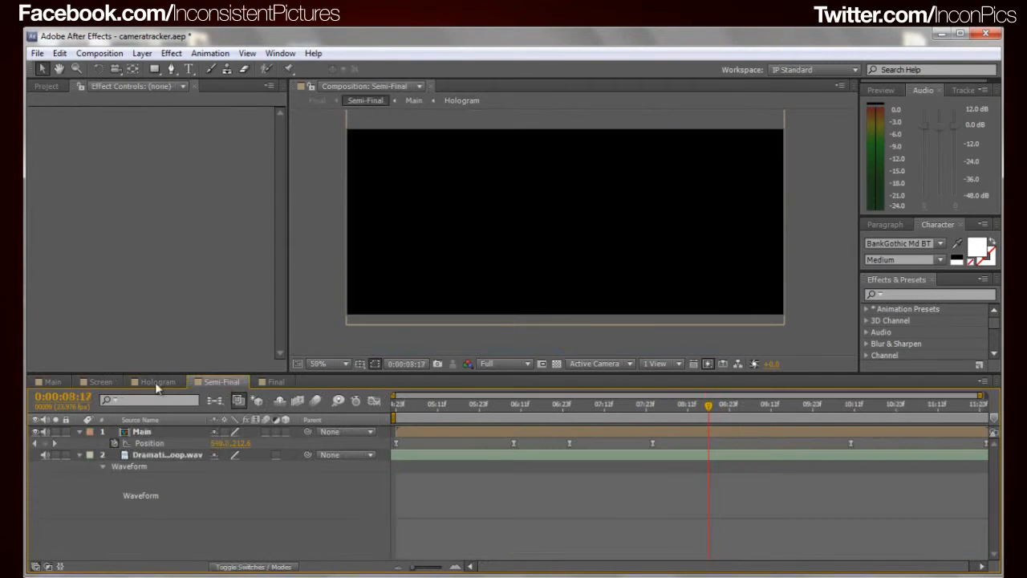
{"action": "left_click", "coordinate": [62, 381]}
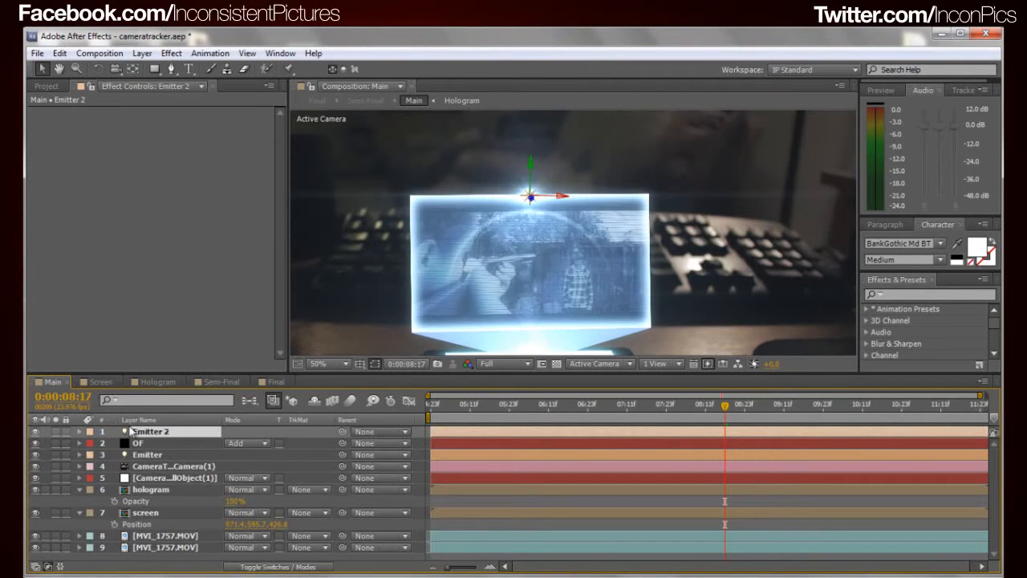
Open the Semi-Final composition, select its Main layer and examine the whole cropped frame in a taller viewer
{"action": "left_click", "coordinate": [216, 383]}
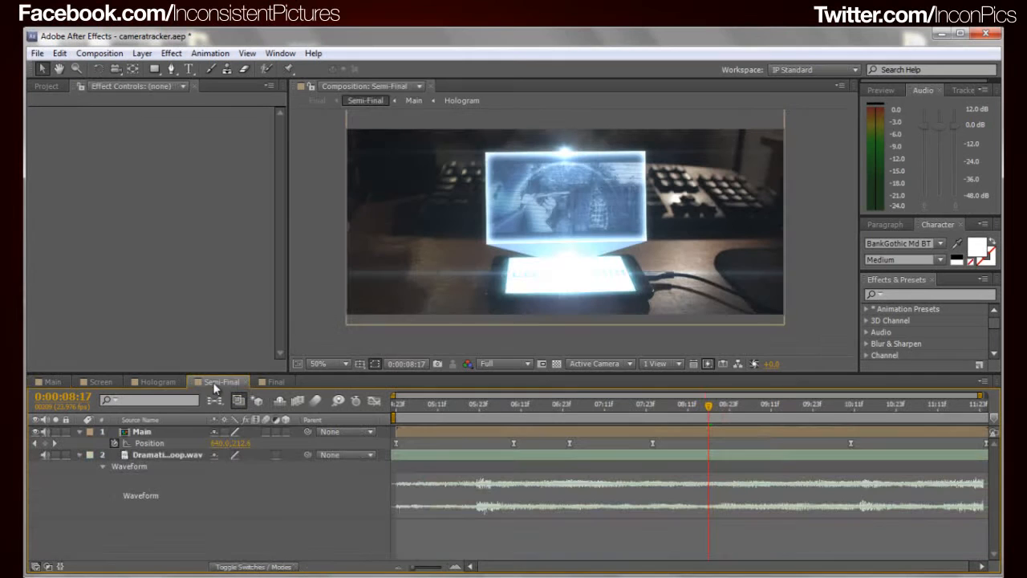
{"action": "left_click", "coordinate": [152, 434]}
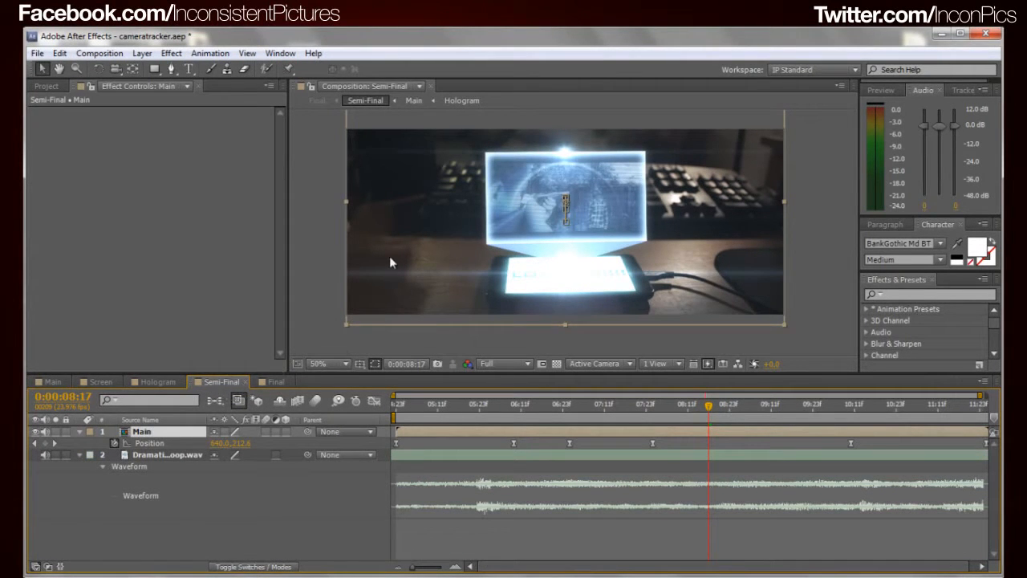
{"action": "key", "text": "h"}
{"action": "key", "text": "v"}
{"action": "left_click_drag", "start_coordinate": [501, 372], "coordinate": [487, 410]}
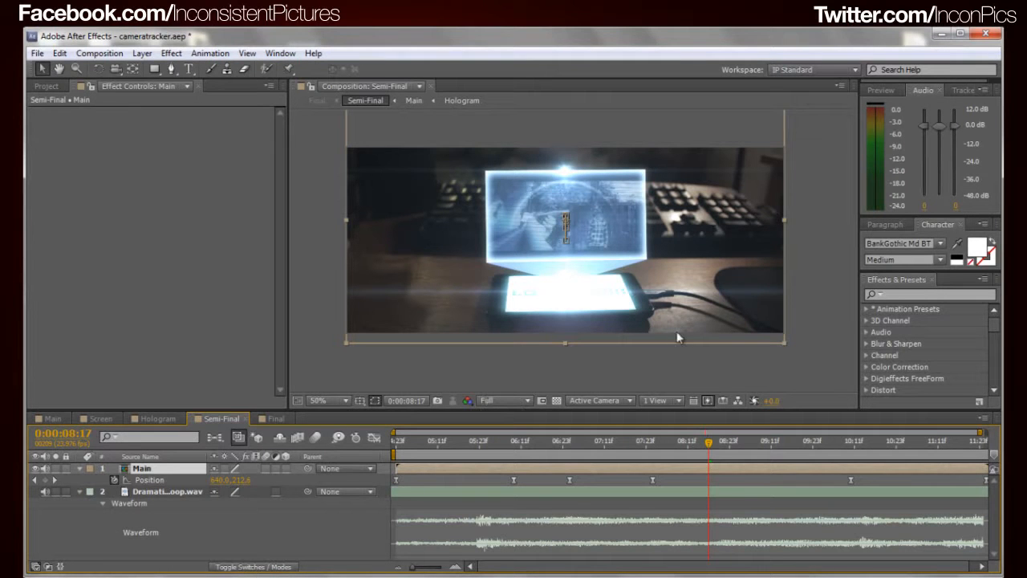
{"action": "left_click_drag", "start_coordinate": [629, 256], "coordinate": [627, 274]}
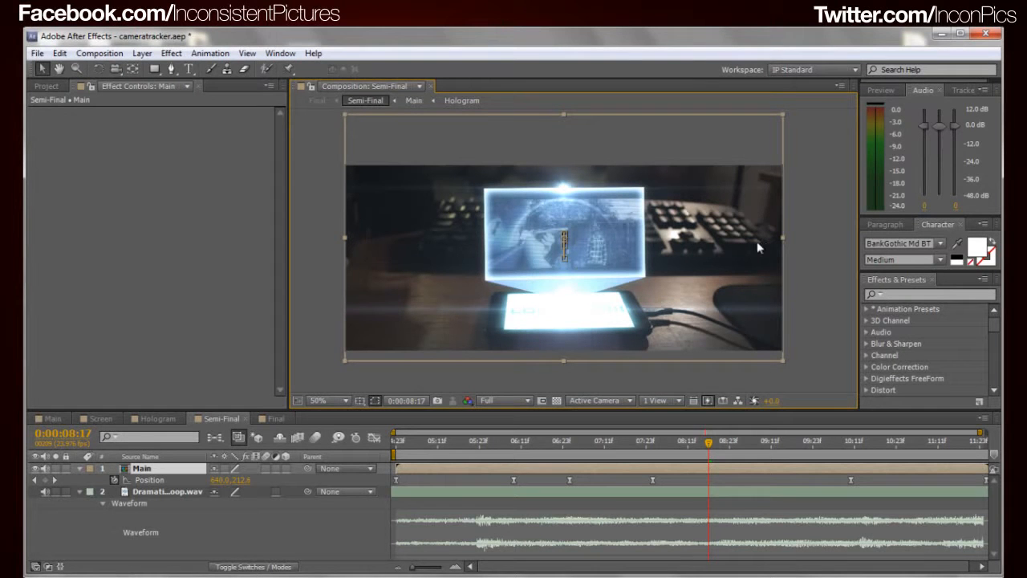
Try smaller frame dimensions for the Semi-Final composition with the 2.35 aspect ratio locked, and a reduced height with it unlocked
{"action": "key", "text": "ctrl+k"}
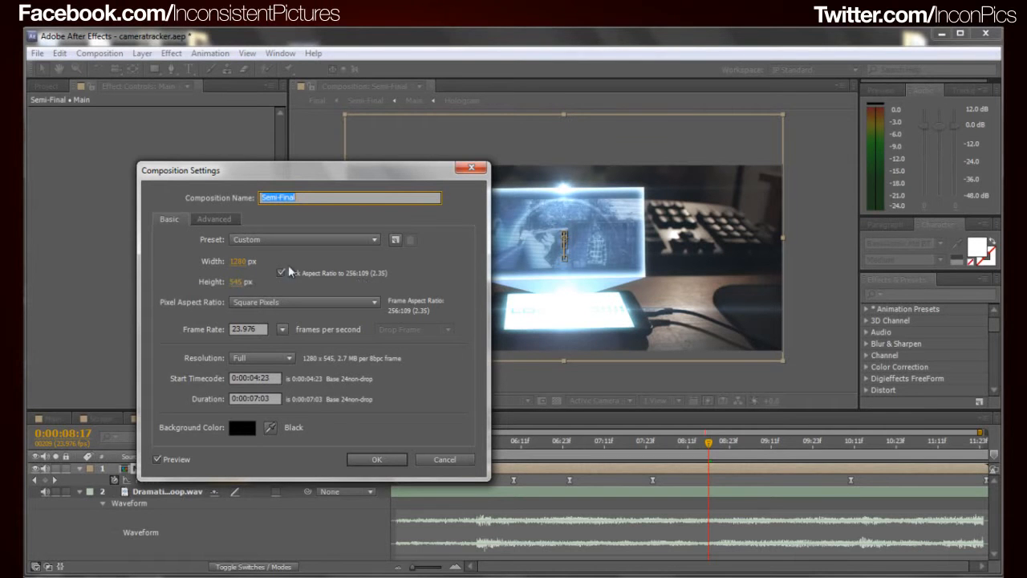
{"action": "left_click_drag", "start_coordinate": [325, 182], "coordinate": [211, 145]}
{"action": "left_click_drag", "start_coordinate": [163, 122], "coordinate": [206, 130]}
{"action": "left_click_drag", "start_coordinate": [118, 234], "coordinate": [66, 252]}
{"action": "left_click_drag", "start_coordinate": [117, 229], "coordinate": [40, 265]}
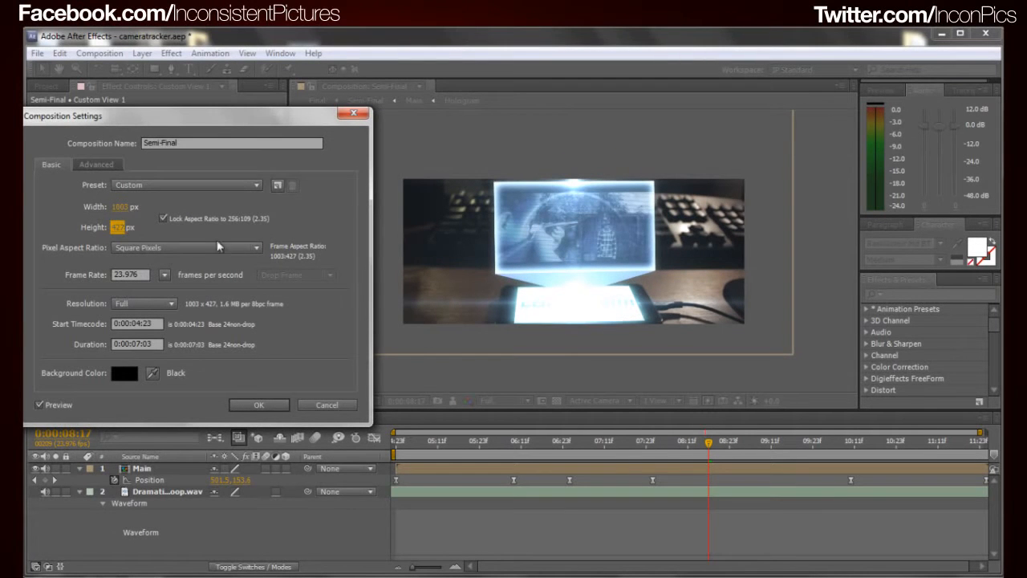
{"action": "left_click", "coordinate": [163, 218]}
{"action": "left_click_drag", "start_coordinate": [119, 228], "coordinate": [2, 244]}
{"action": "left_click_drag", "start_coordinate": [117, 227], "coordinate": [96, 229]}
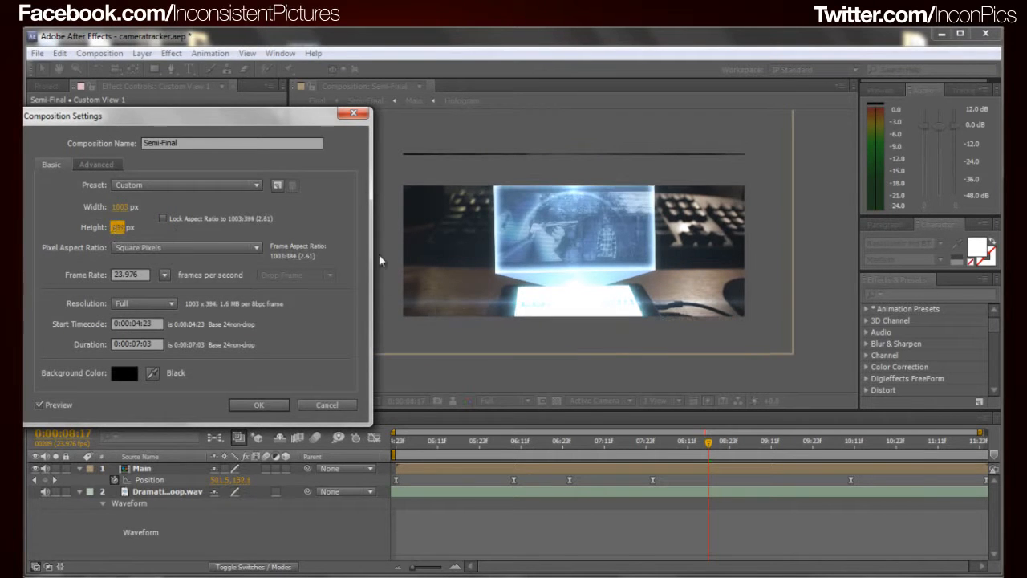
{"action": "left_click", "coordinate": [332, 406]}
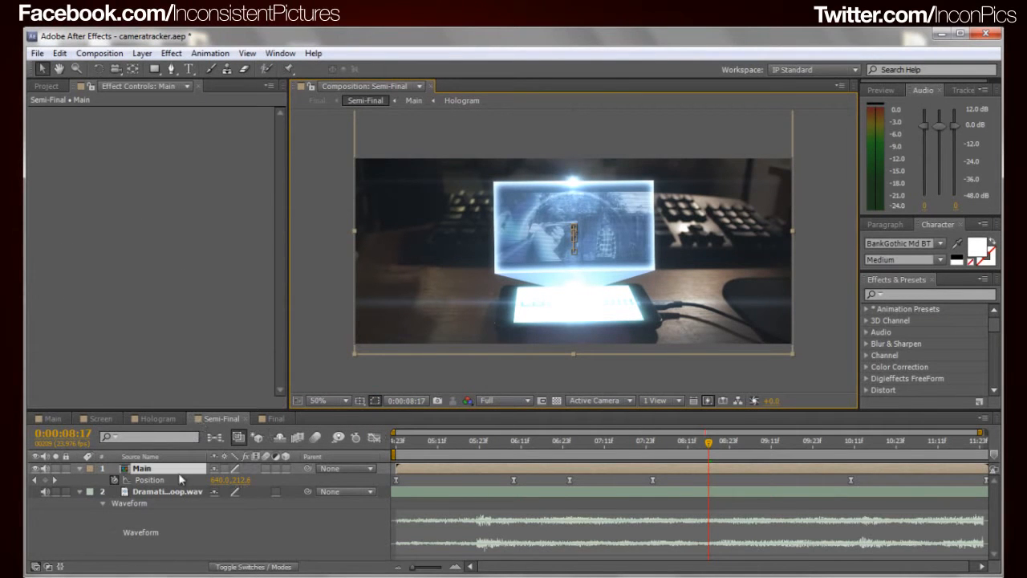
Compare the Main framing with Semi-Final and scrub Semi-Final's early seconds to examine the Main layer's vertical repositioning
{"action": "left_click", "coordinate": [63, 418]}
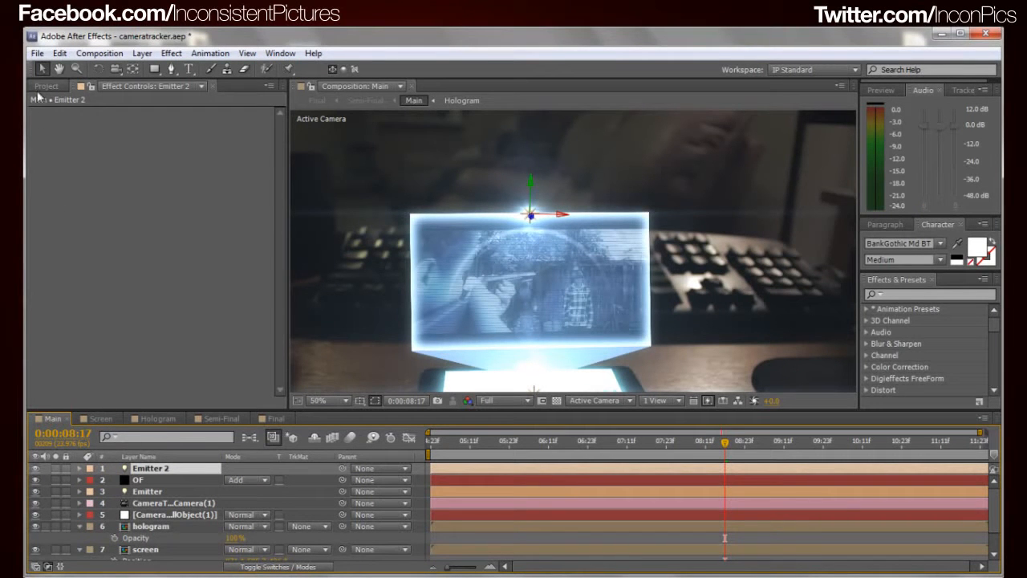
{"action": "left_click", "coordinate": [229, 419]}
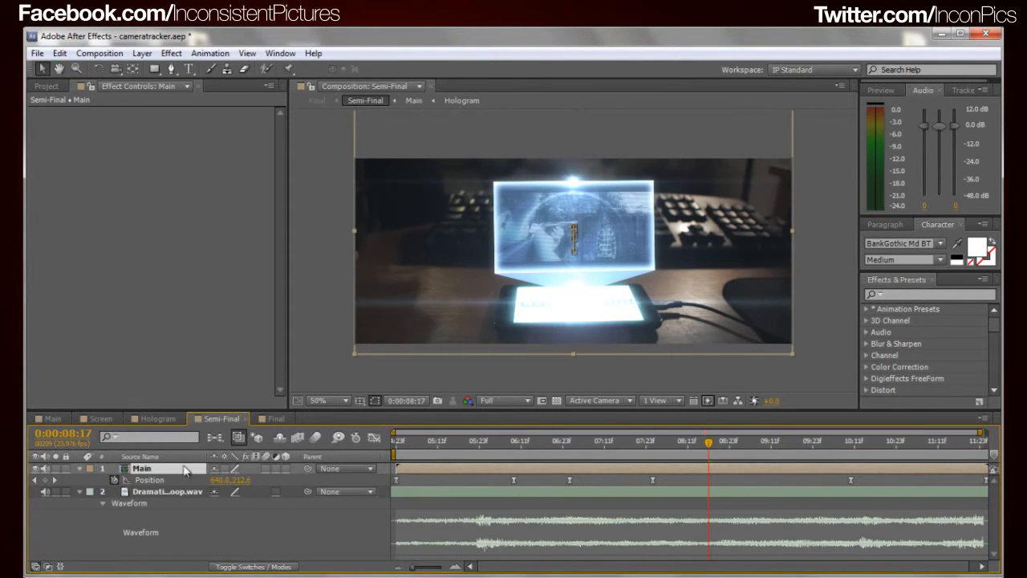
{"action": "left_click", "coordinate": [706, 444]}
{"action": "left_click_drag", "start_coordinate": [417, 446], "coordinate": [445, 447]}
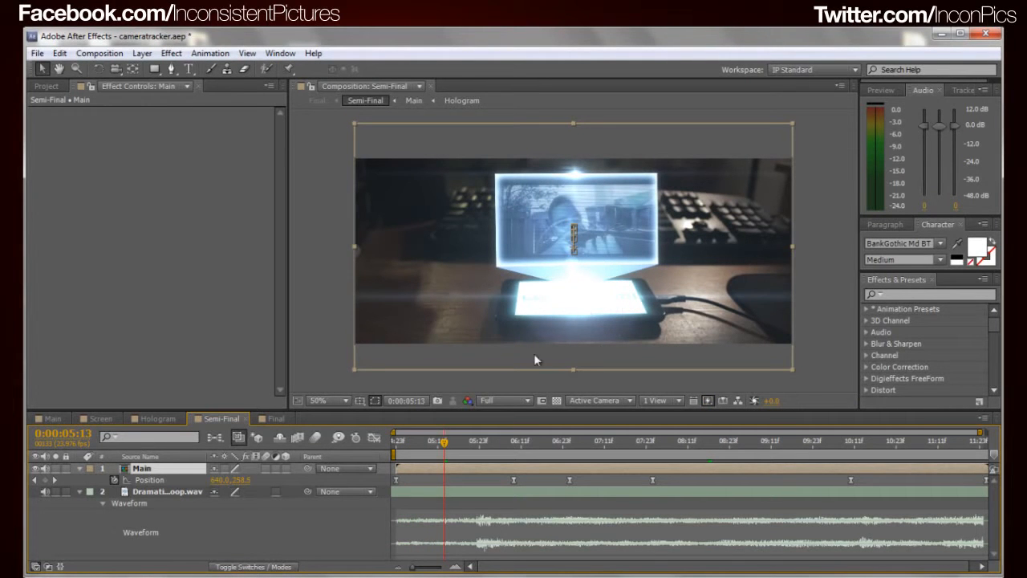
{"action": "left_click_drag", "start_coordinate": [445, 447], "coordinate": [515, 449]}
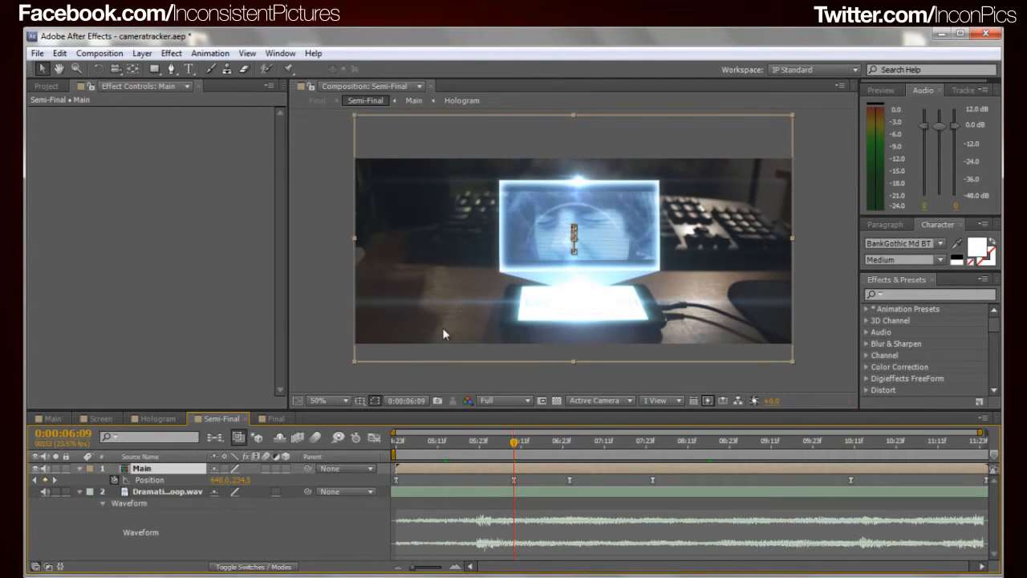
{"action": "left_click_drag", "start_coordinate": [518, 443], "coordinate": [434, 442]}
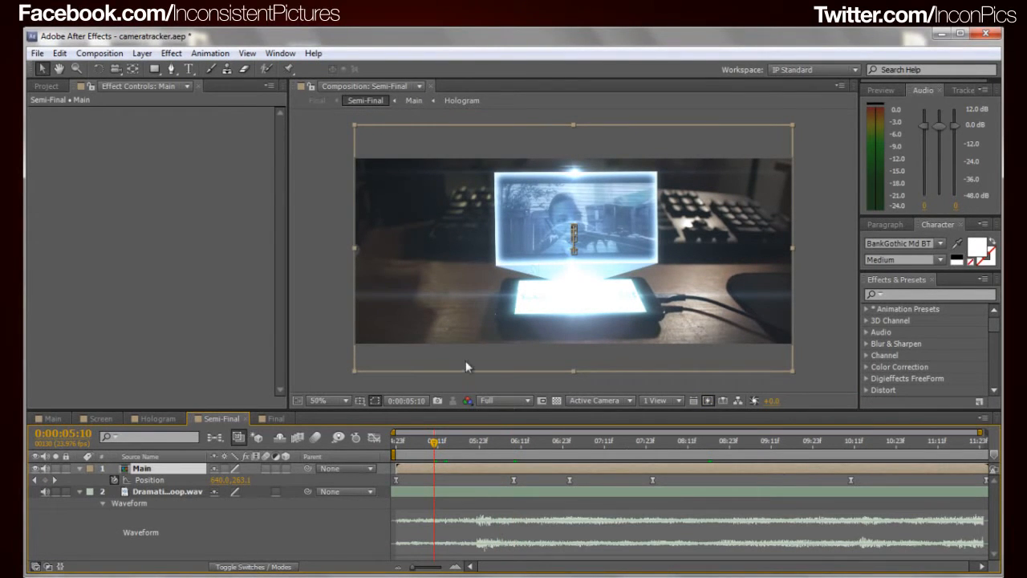
Scrub the Main composition from 0:00:05:10 to about 0:00:11:20 to examine the original uncropped camera movement
{"action": "left_click", "coordinate": [52, 418]}
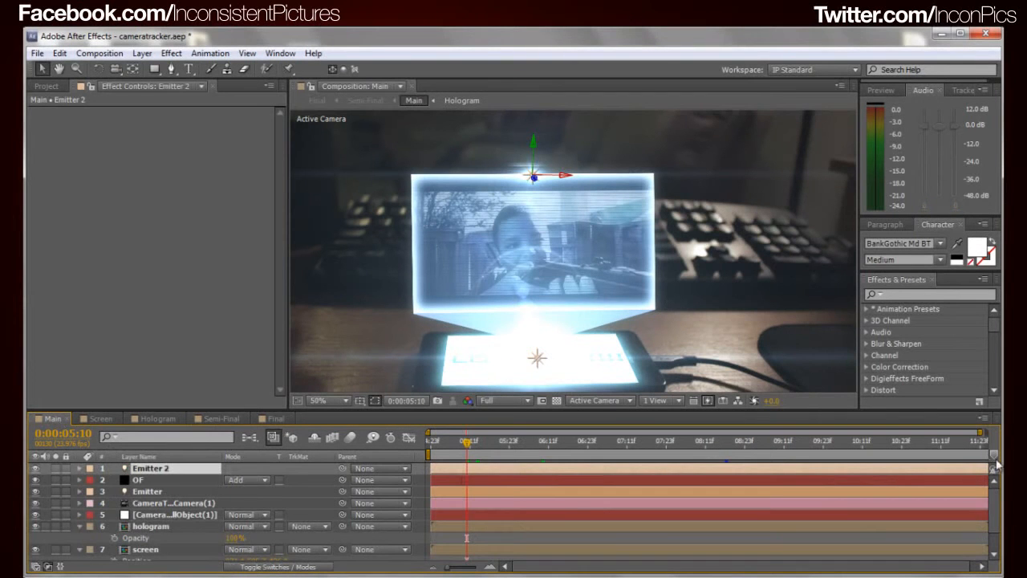
{"action": "scroll", "coordinate": [995, 502], "scroll_direction": "down", "scroll_amount": 3}
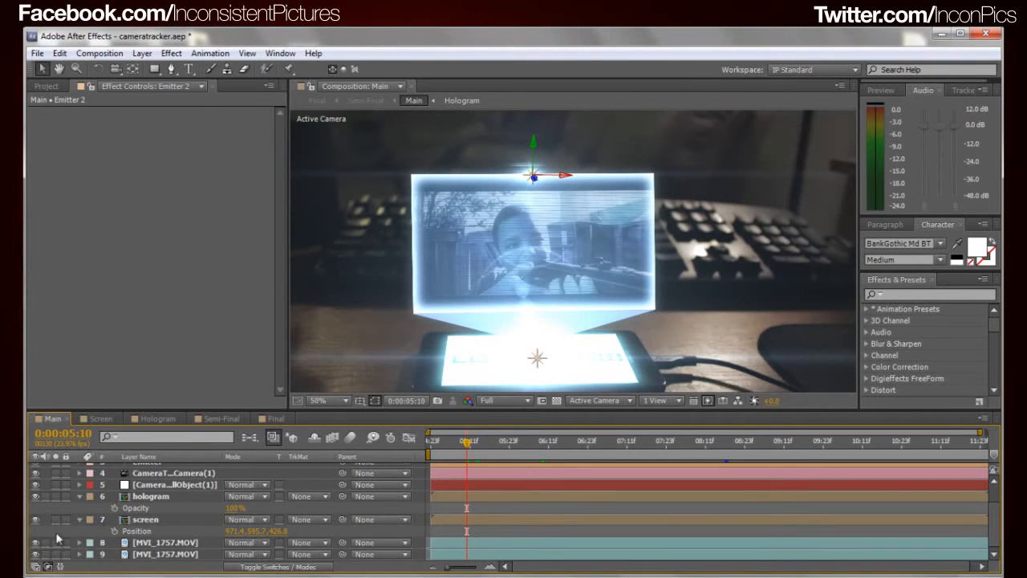
{"action": "scroll", "coordinate": [611, 252], "scroll_direction": "down", "scroll_amount": 2}
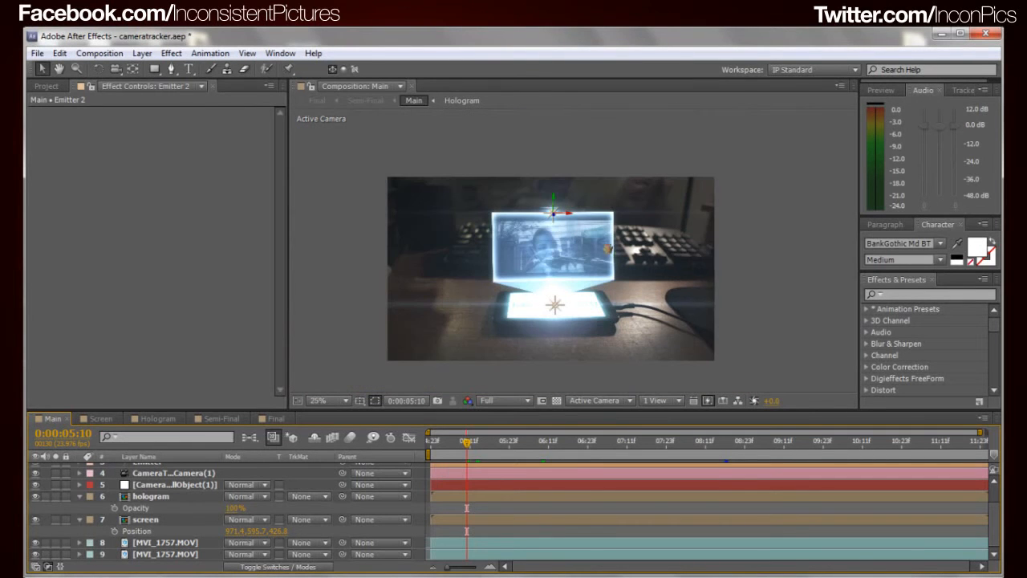
{"action": "left_click_drag", "start_coordinate": [474, 455], "coordinate": [831, 486]}
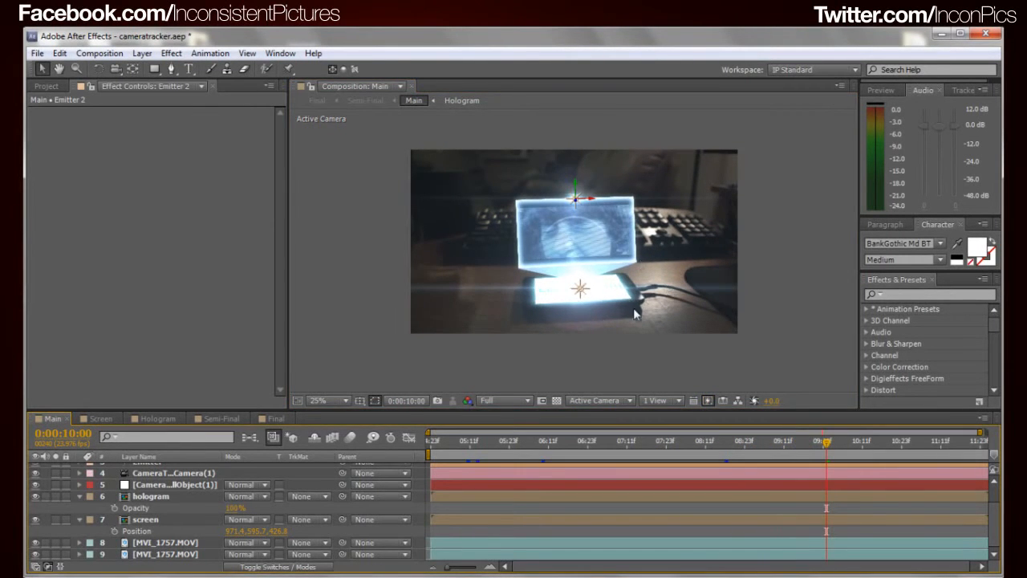
{"action": "key", "text": "Page_Down"}
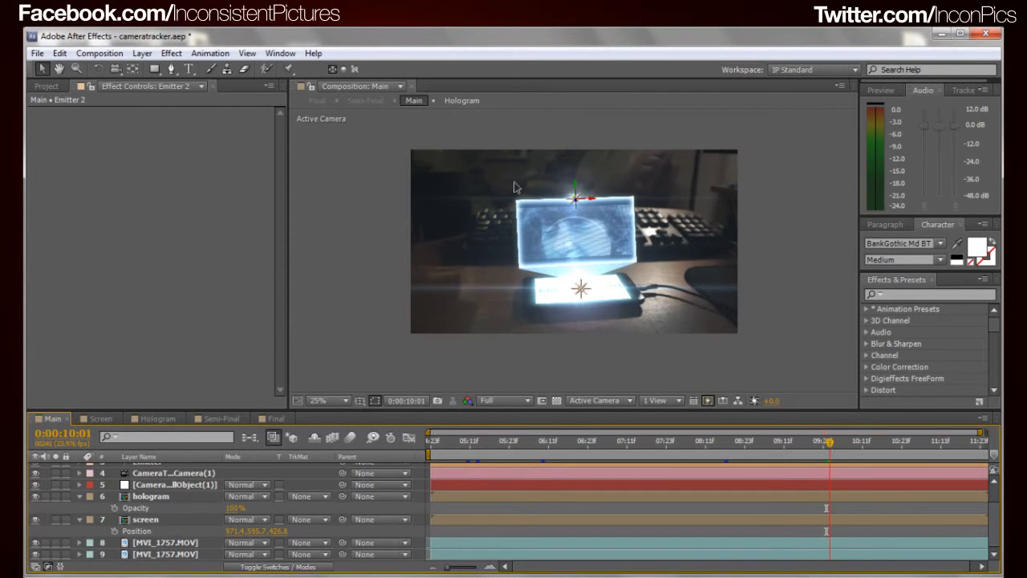
{"action": "left_click_drag", "start_coordinate": [846, 442], "coordinate": [973, 452]}
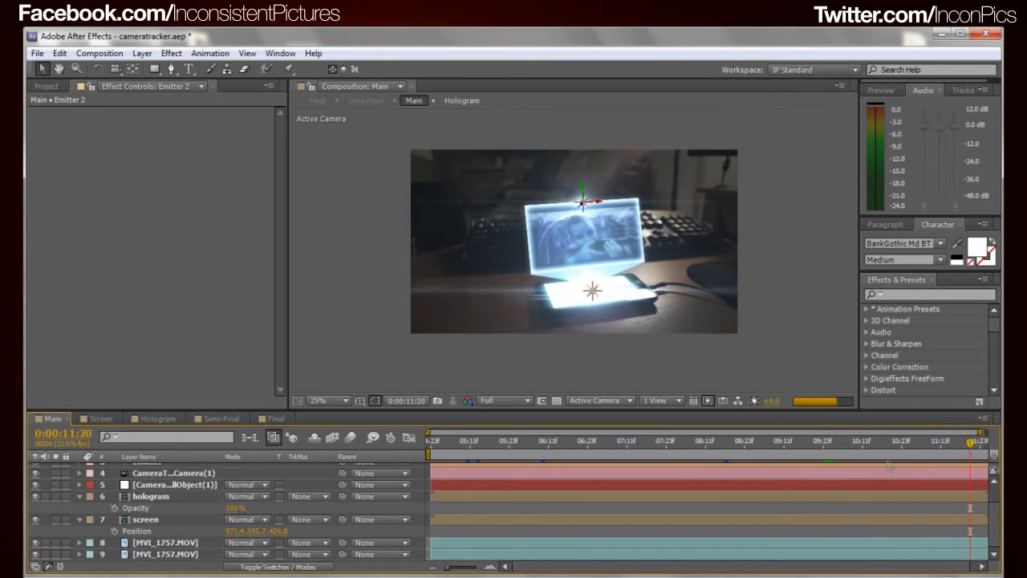
{"action": "key", "text": "Page_Up"}
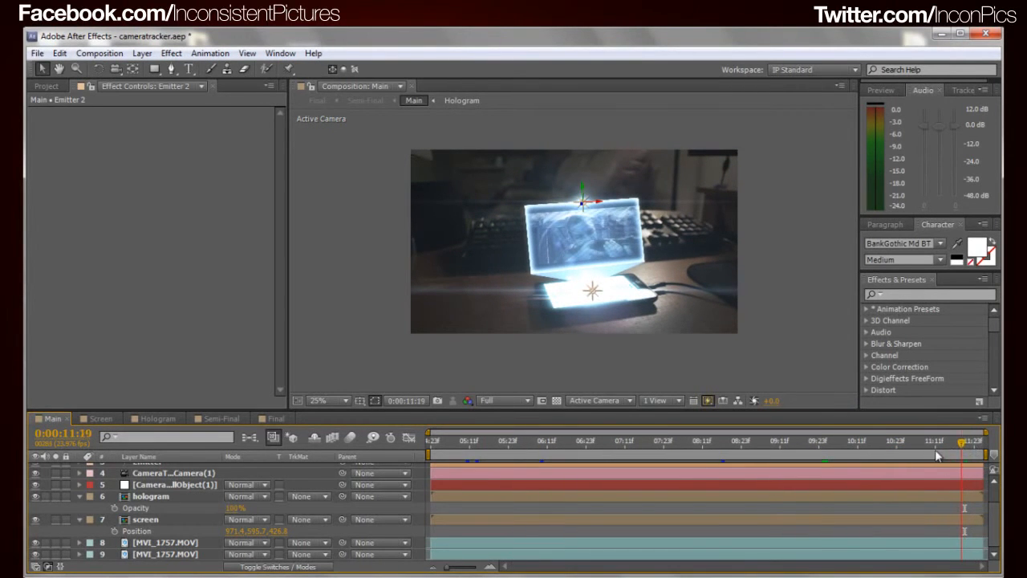
Review how the Main layer's Position keyframes reframe Semi-Final from its start at 0:00:04:23, and show the project's items
{"action": "left_click", "coordinate": [215, 418]}
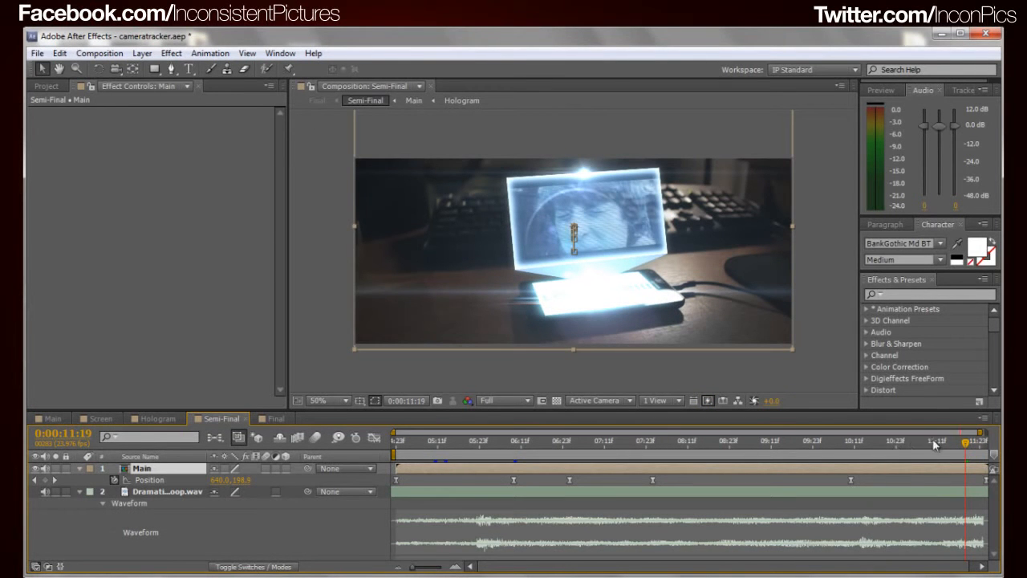
{"action": "left_click", "coordinate": [411, 454]}
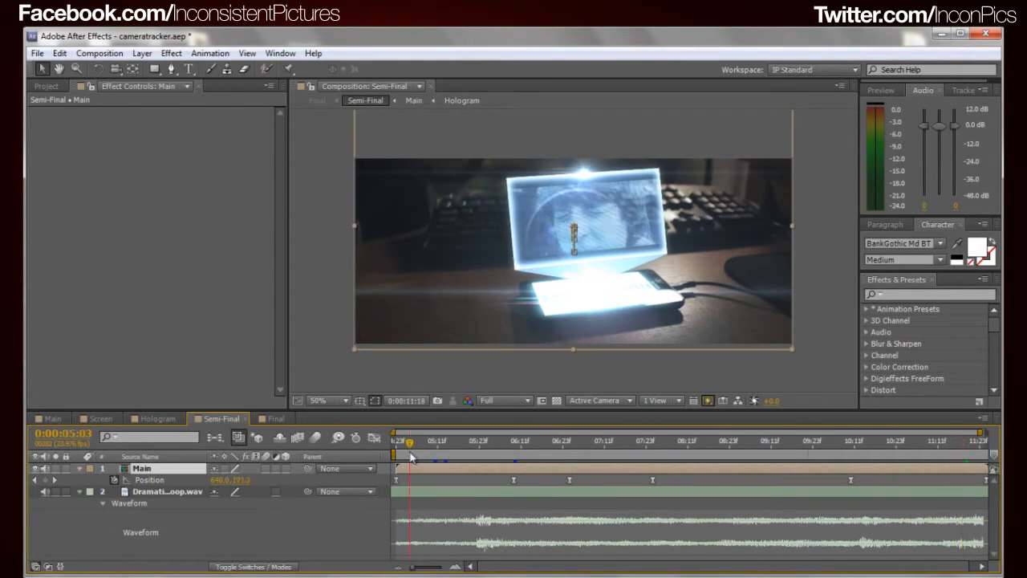
{"action": "left_click_drag", "start_coordinate": [411, 457], "coordinate": [395, 454]}
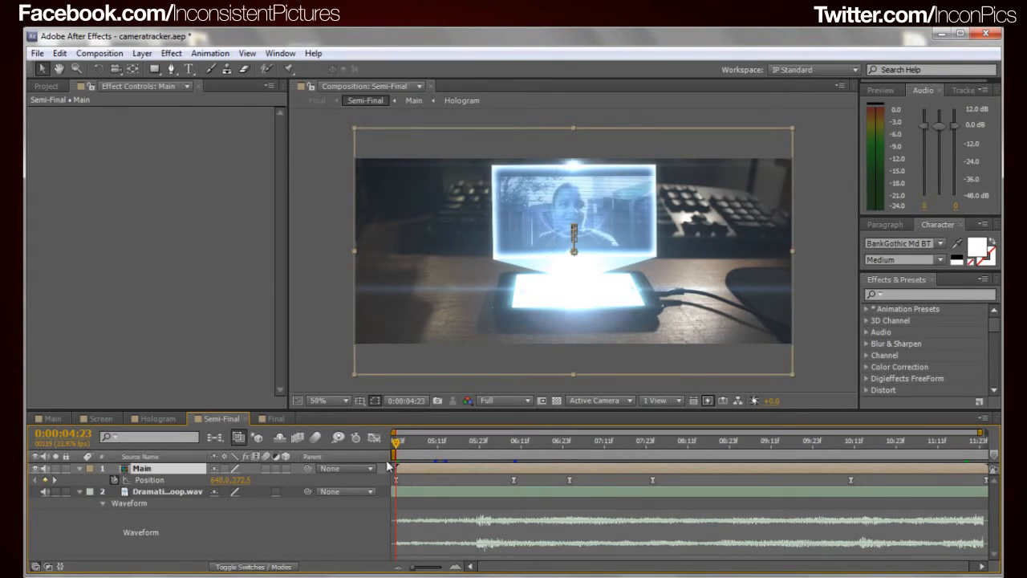
{"action": "left_click_drag", "start_coordinate": [395, 447], "coordinate": [662, 506]}
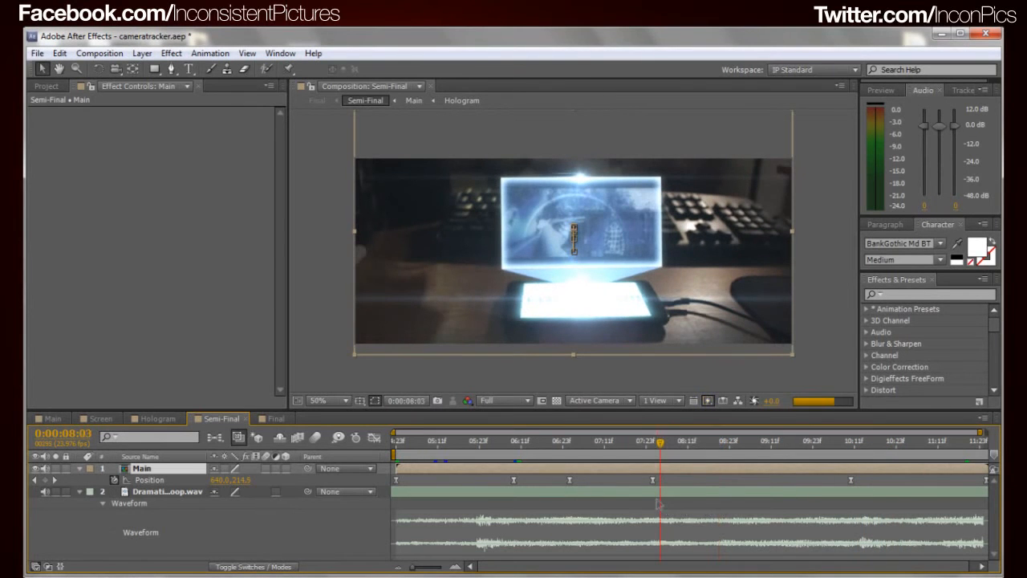
{"action": "left_click", "coordinate": [656, 443]}
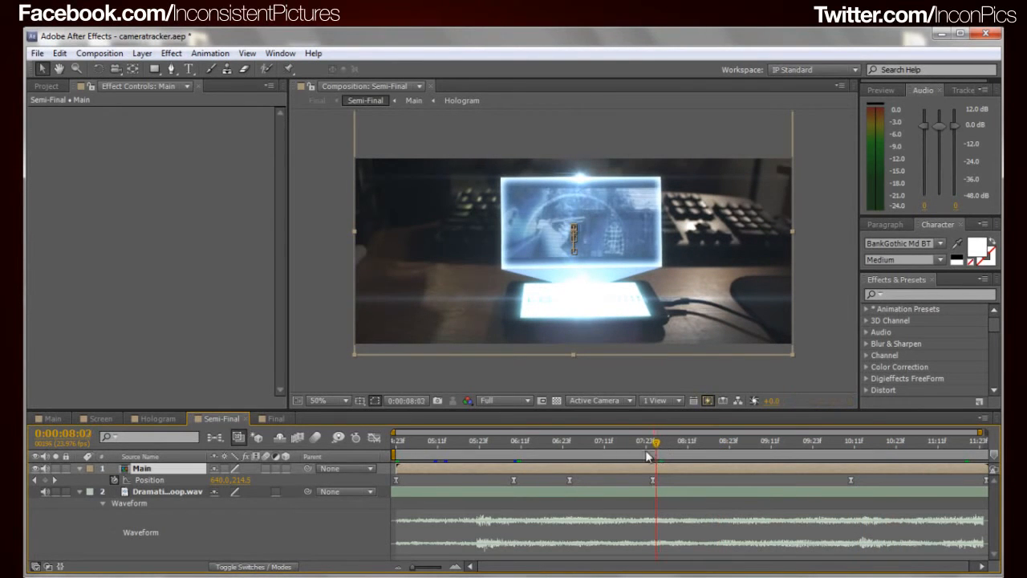
{"action": "mouse_move", "coordinate": [554, 459]}
{"action": "left_mouse_down"}
{"action": "mouse_move", "coordinate": [532, 468]}
{"action": "mouse_move", "coordinate": [548, 458]}
{"action": "mouse_move", "coordinate": [543, 466]}
{"action": "mouse_move", "coordinate": [568, 469]}
{"action": "mouse_move", "coordinate": [549, 469]}
{"action": "left_mouse_up"}
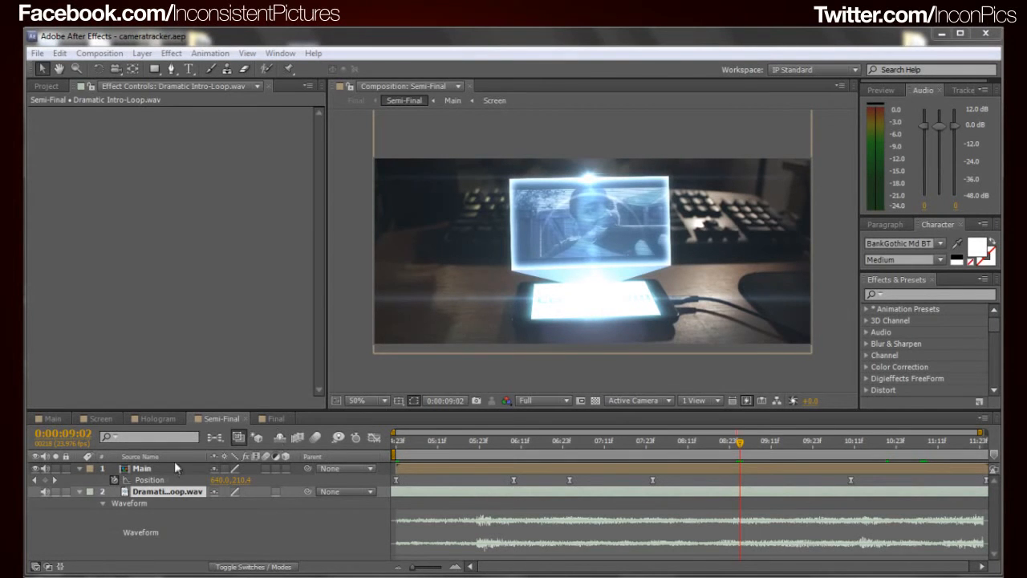
{"action": "key", "text": "ctrl+0"}
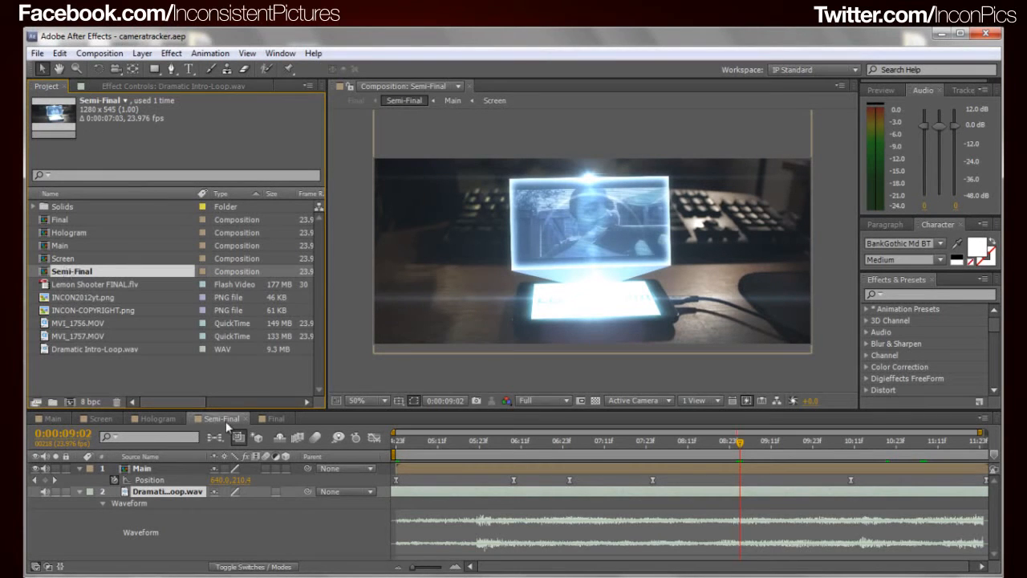
Examine the Colorista II grading on the Semi-Final layer in the Final composition, checking the Hologram composition's ungraded look for comparison
{"action": "mouse_move", "coordinate": [73, 272]}
{"action": "left_mouse_down"}
{"action": "mouse_move", "coordinate": [70, 389]}
{"action": "mouse_move", "coordinate": [76, 275]}
{"action": "left_mouse_up"}
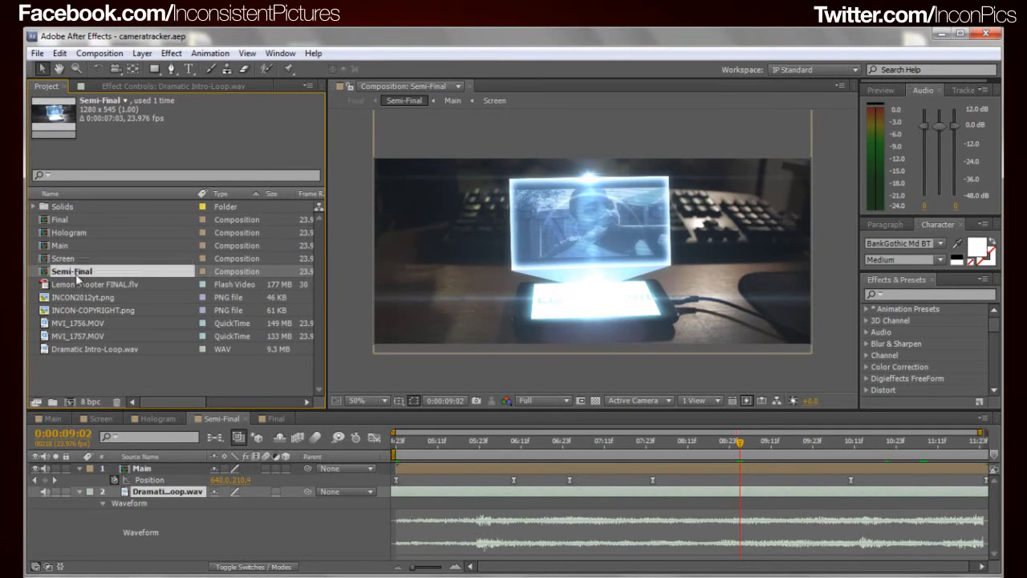
{"action": "left_click", "coordinate": [276, 418]}
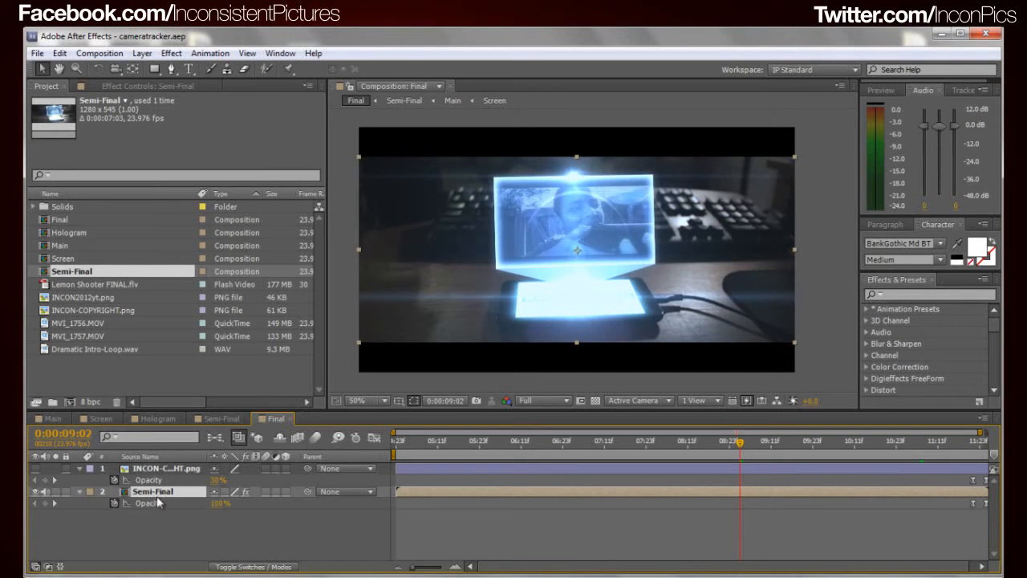
{"action": "left_click", "coordinate": [164, 85]}
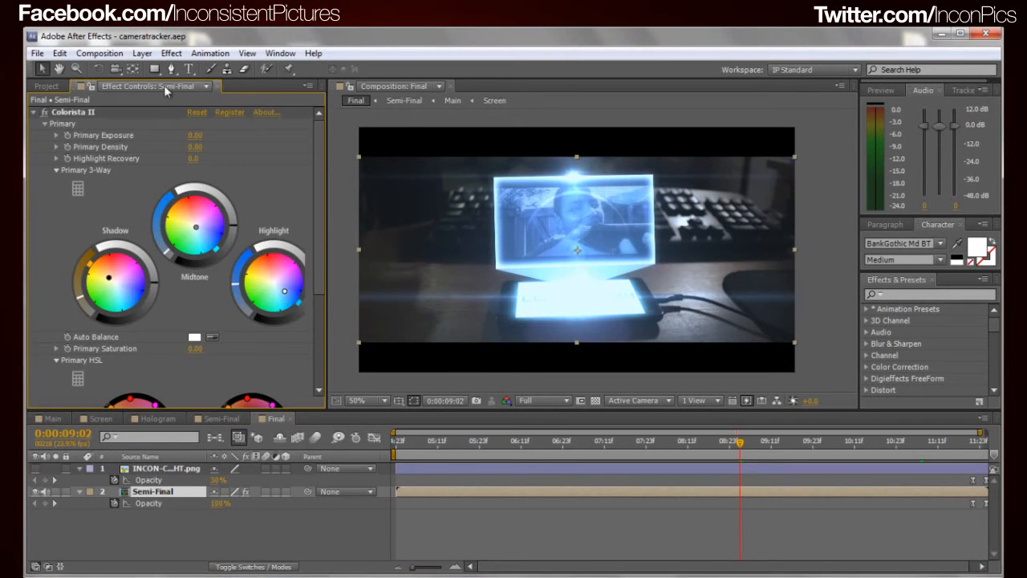
{"action": "left_click", "coordinate": [90, 112]}
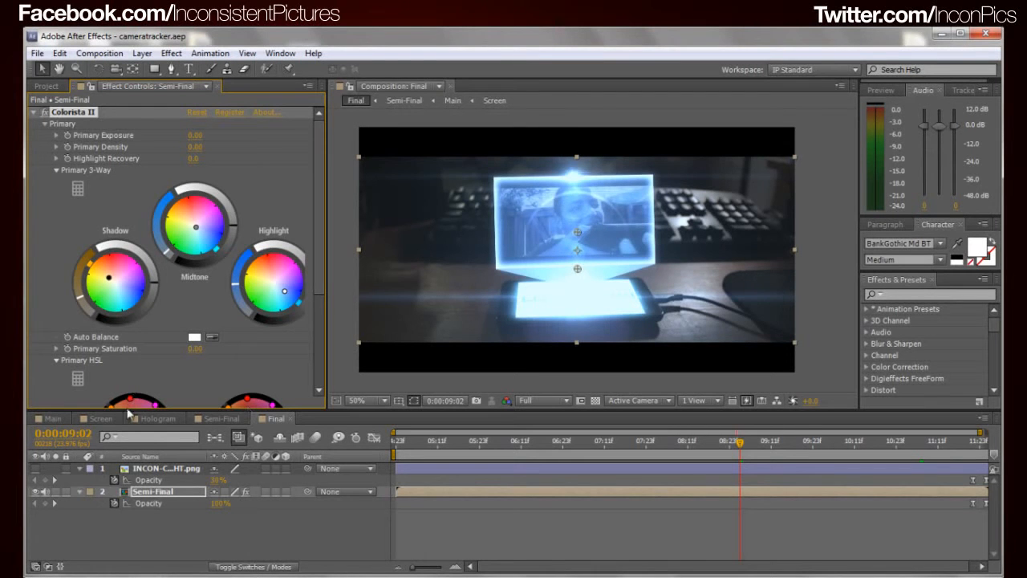
{"action": "left_click", "coordinate": [154, 418]}
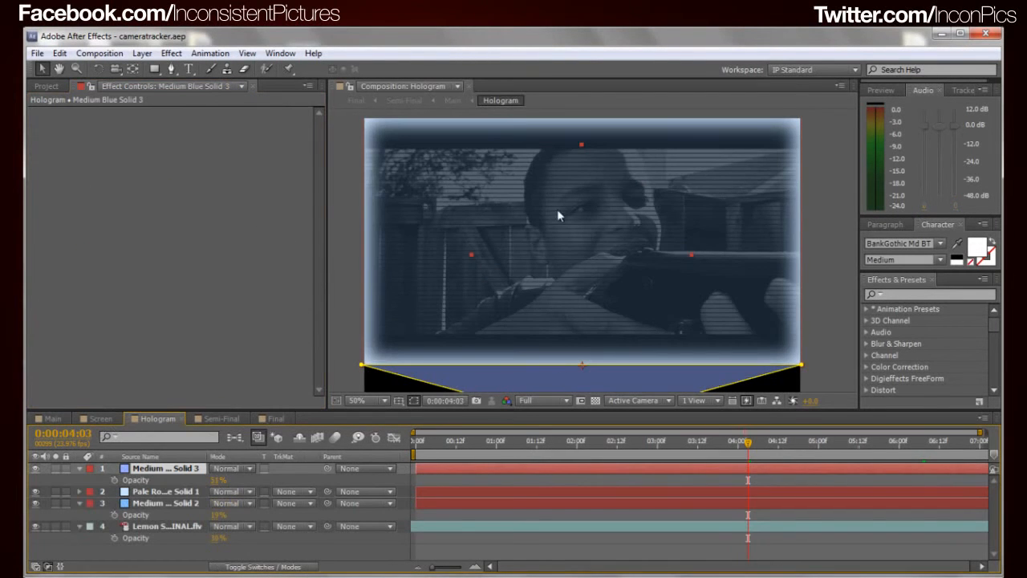
{"action": "left_click", "coordinate": [271, 418]}
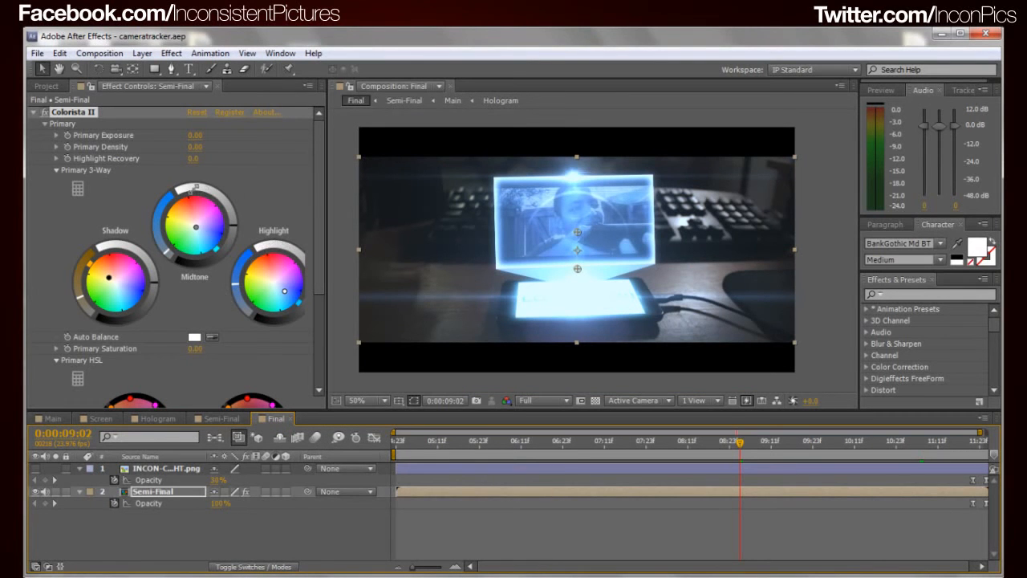